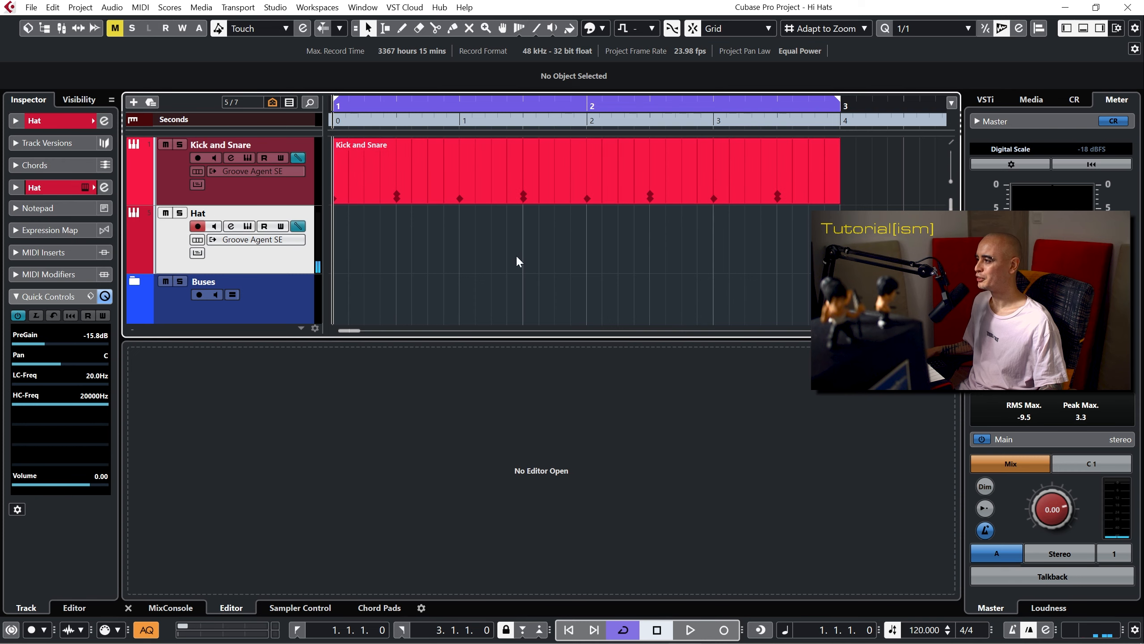
Step: Draw an empty part on the Hat track spanning bars 1 and 2 and open it in the drum editor
{"action": "right_click", "coordinate": [517, 256]}
{"action": "left_click", "coordinate": [558, 260]}
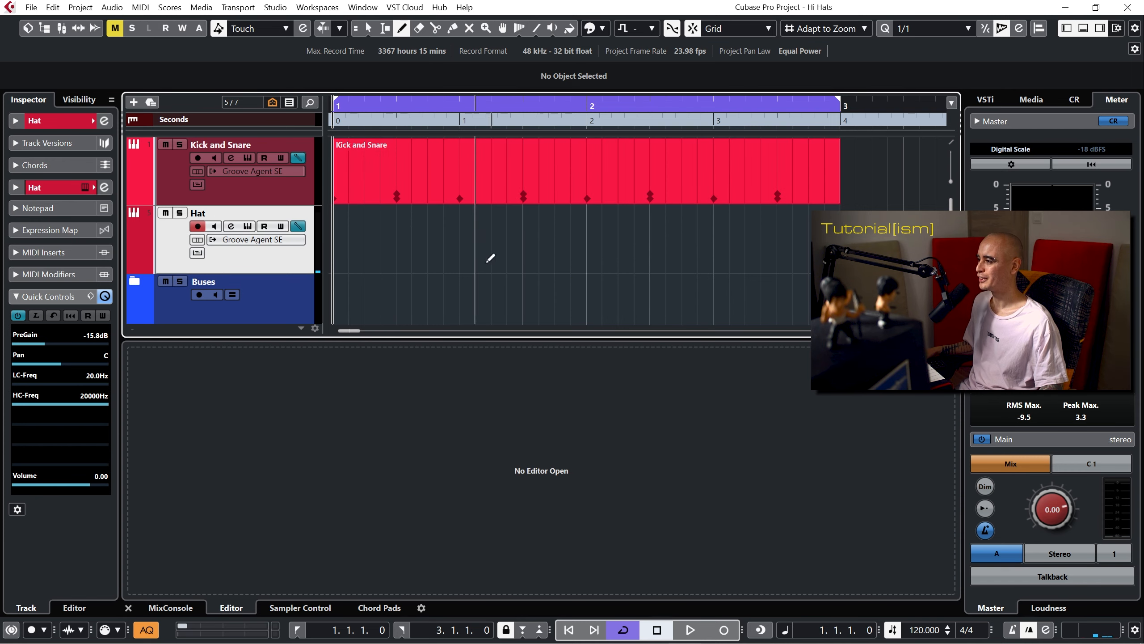
{"action": "mouse_move", "coordinate": [338, 227]}
{"action": "left_mouse_down"}
{"action": "mouse_move", "coordinate": [351, 211]}
{"action": "mouse_move", "coordinate": [840, 209]}
{"action": "left_mouse_up"}
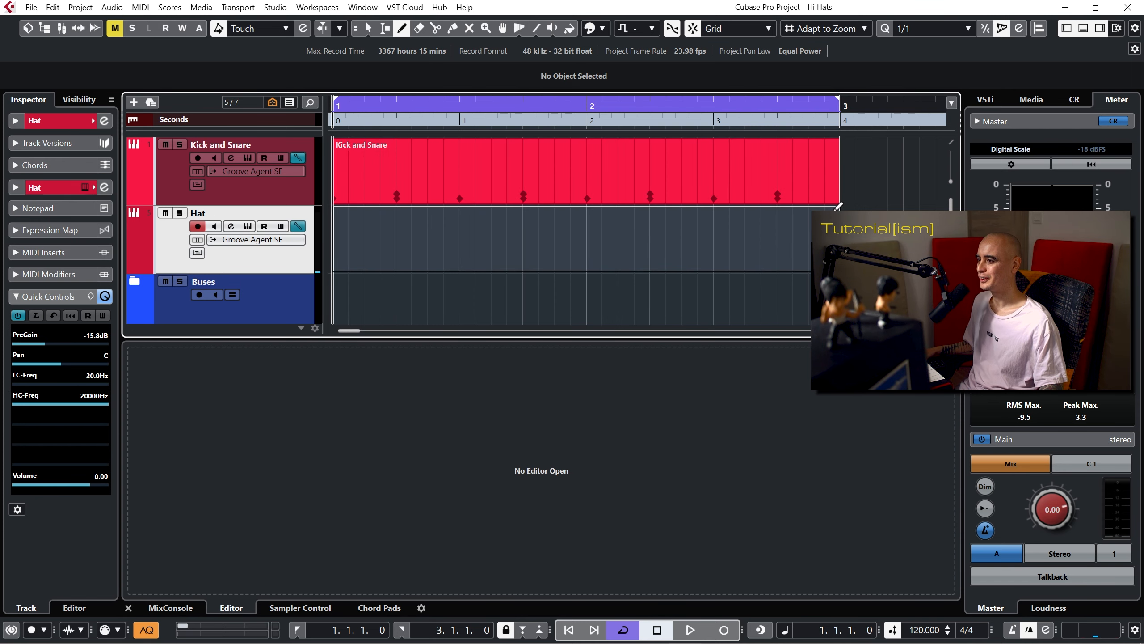
{"action": "right_click", "coordinate": [645, 228]}
{"action": "left_click", "coordinate": [654, 234]}
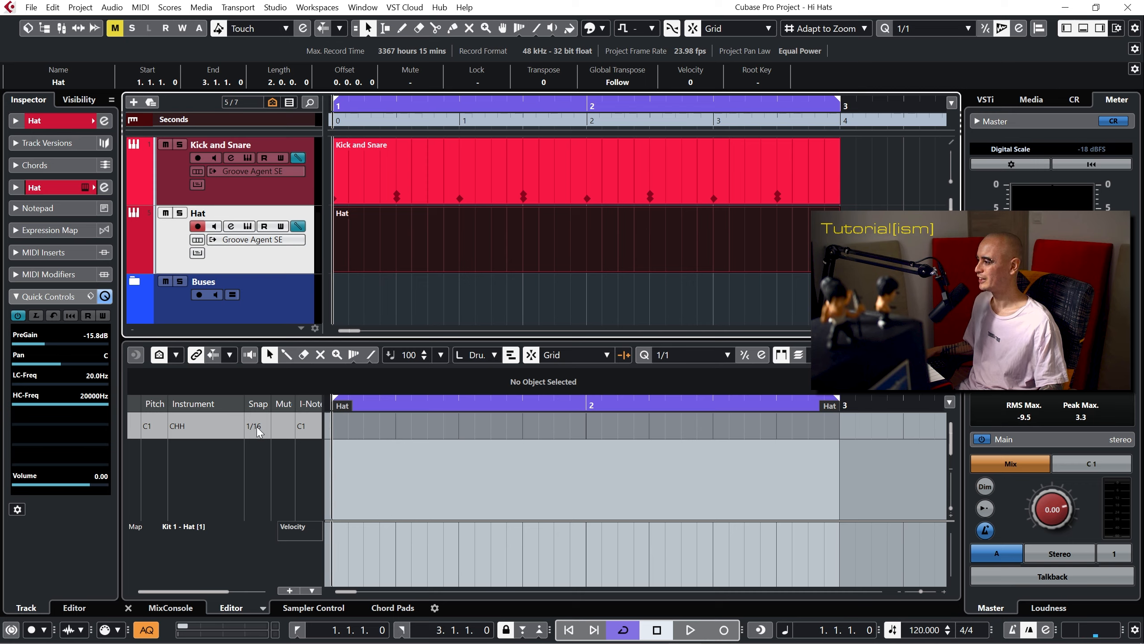
Step: Fill the CHH lane with consecutive 1/16 hits across both bars using the Drumstick tool and play the beat back
{"action": "left_click", "coordinate": [353, 434]}
{"action": "key", "text": "8"}
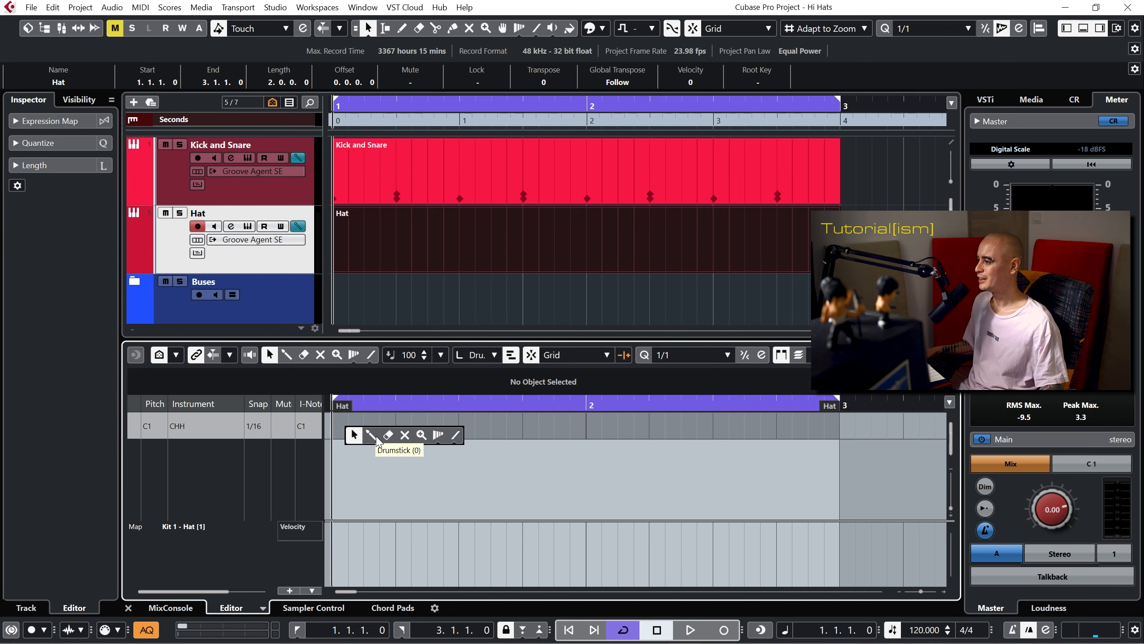
{"action": "mouse_move", "coordinate": [339, 431]}
{"action": "left_mouse_down"}
{"action": "mouse_move", "coordinate": [834, 426]}
{"action": "mouse_move", "coordinate": [825, 415]}
{"action": "left_mouse_up"}
{"action": "left_click", "coordinate": [683, 292]}
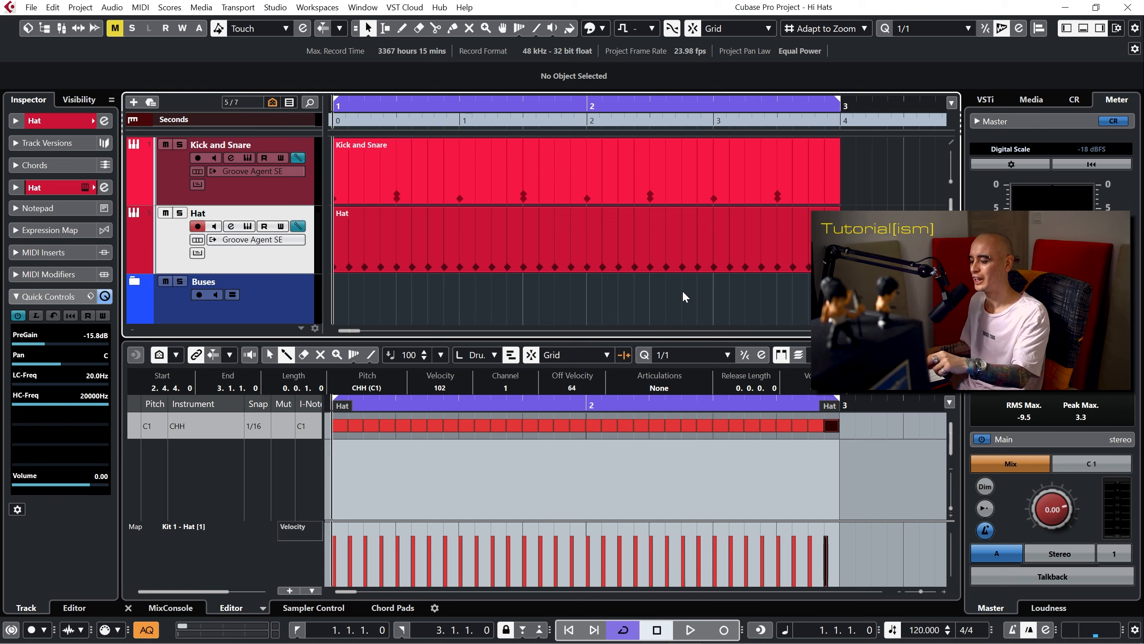
{"action": "key", "text": "space"}
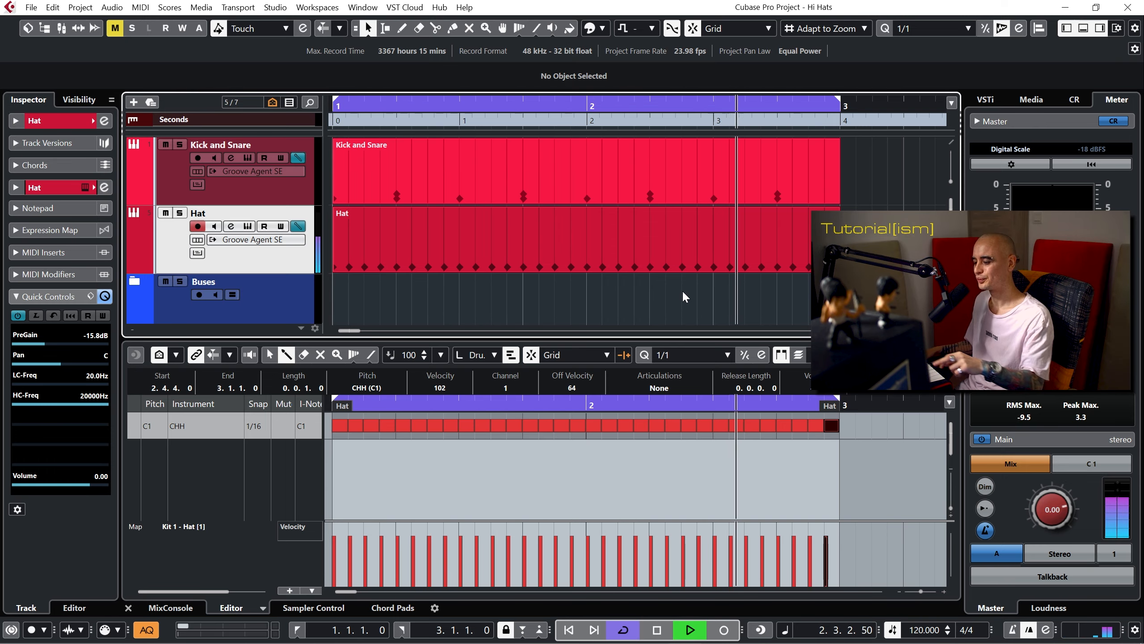
{"action": "key", "text": "space"}
Step: Duplicate the Hat track, mute the copy and reselect the original Hat track with its MIDI inserts shown
{"action": "left_click", "coordinate": [44, 252]}
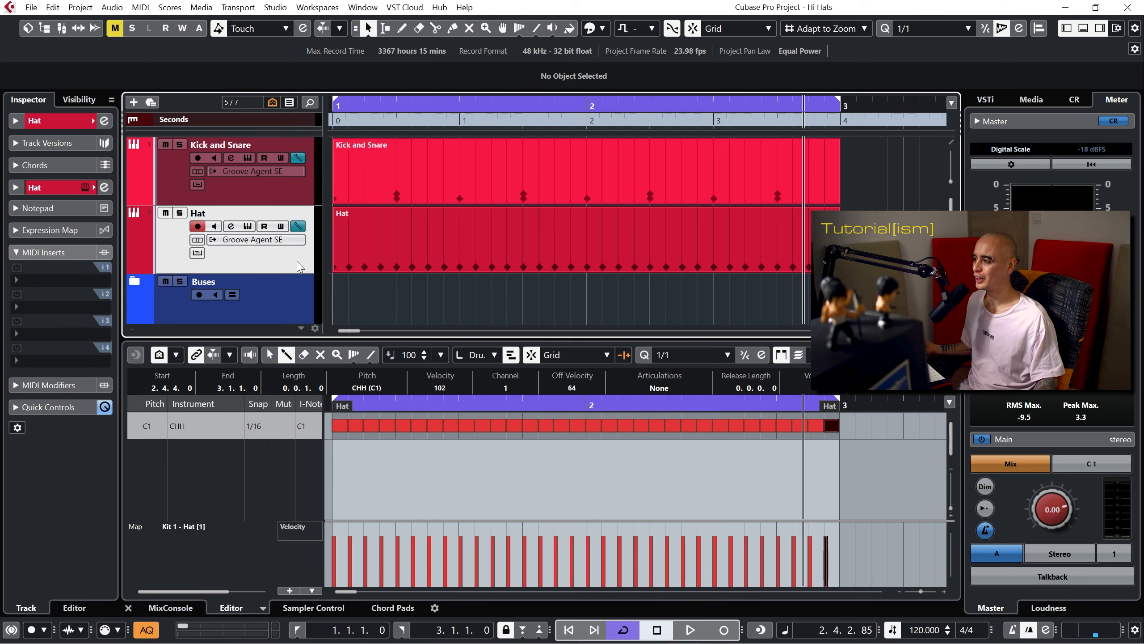
{"action": "right_click", "coordinate": [297, 263]}
{"action": "left_click", "coordinate": [327, 302]}
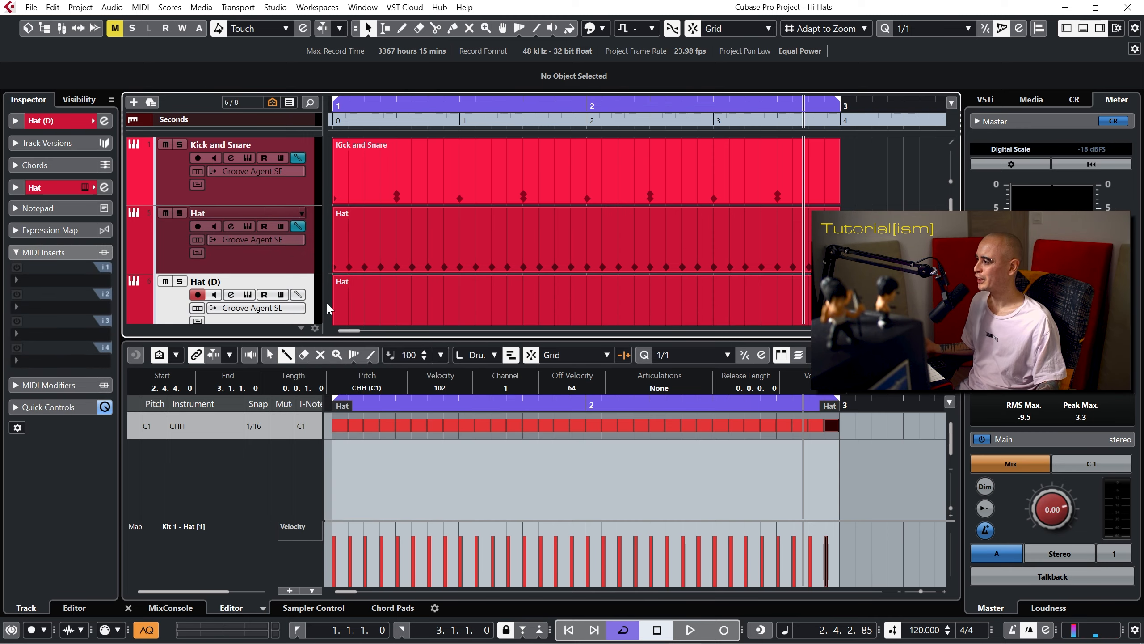
{"action": "left_click", "coordinate": [165, 282]}
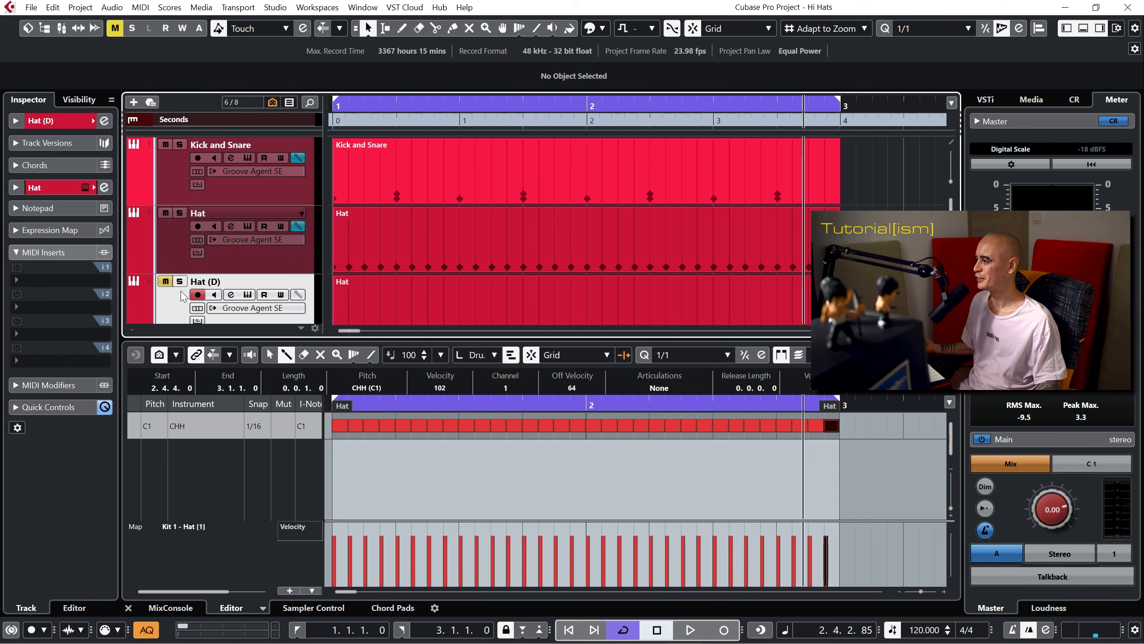
{"action": "left_click", "coordinate": [298, 256]}
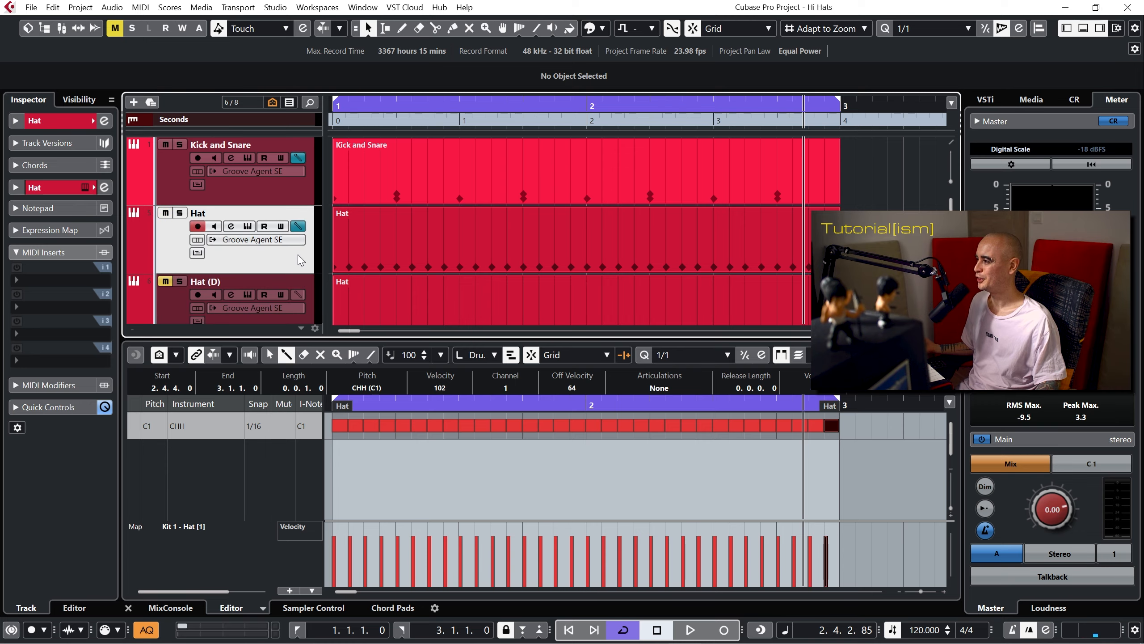
Step: Open the Hat track's instrument and add Auto LFO as its first MIDI insert with Controller Type 21
{"action": "left_click", "coordinate": [248, 226]}
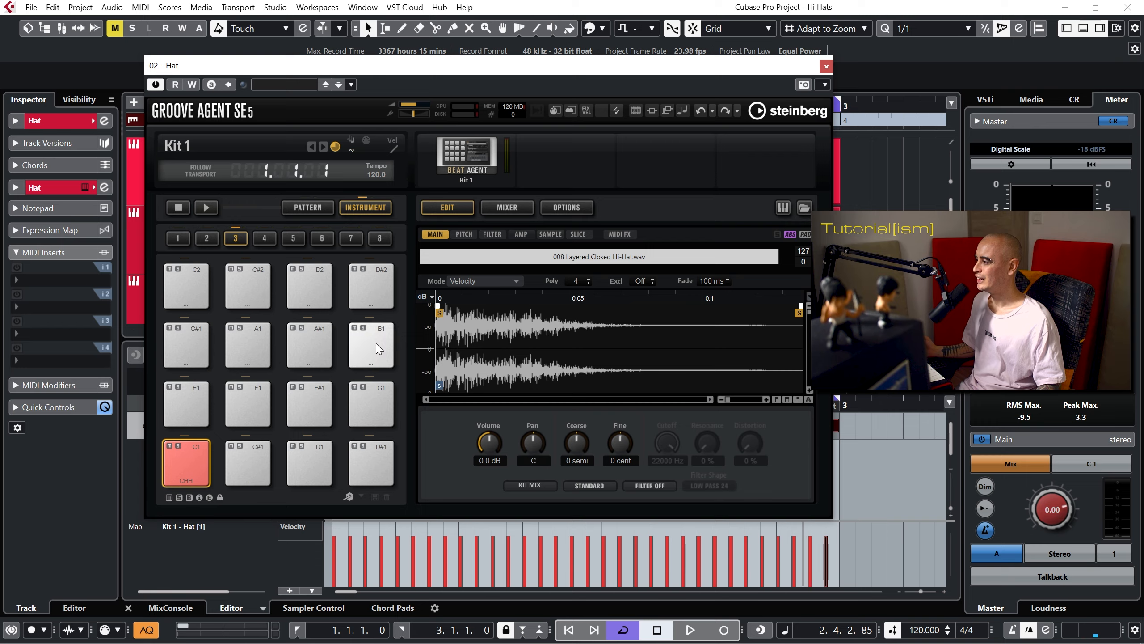
{"action": "left_click", "coordinate": [62, 282]}
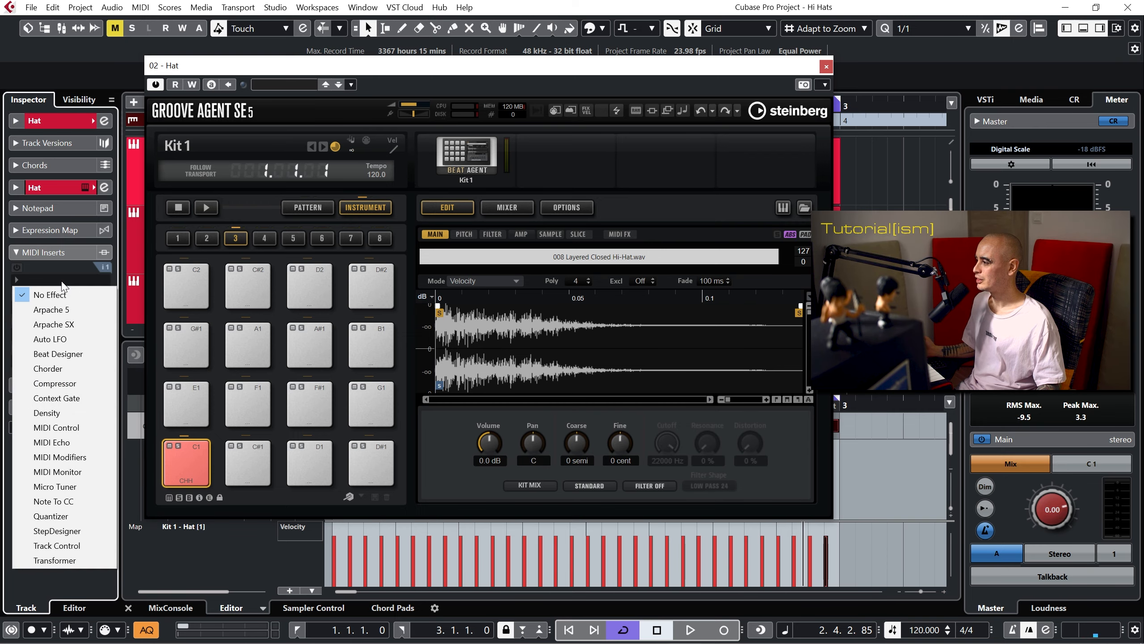
{"action": "left_click", "coordinate": [82, 343]}
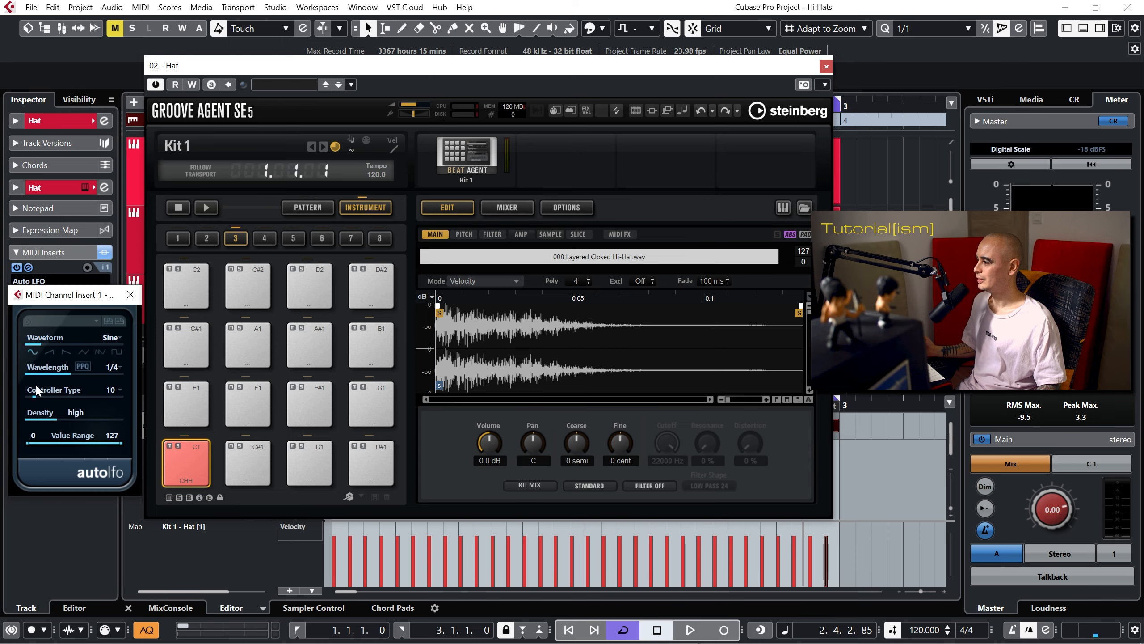
{"action": "left_click", "coordinate": [120, 387]}
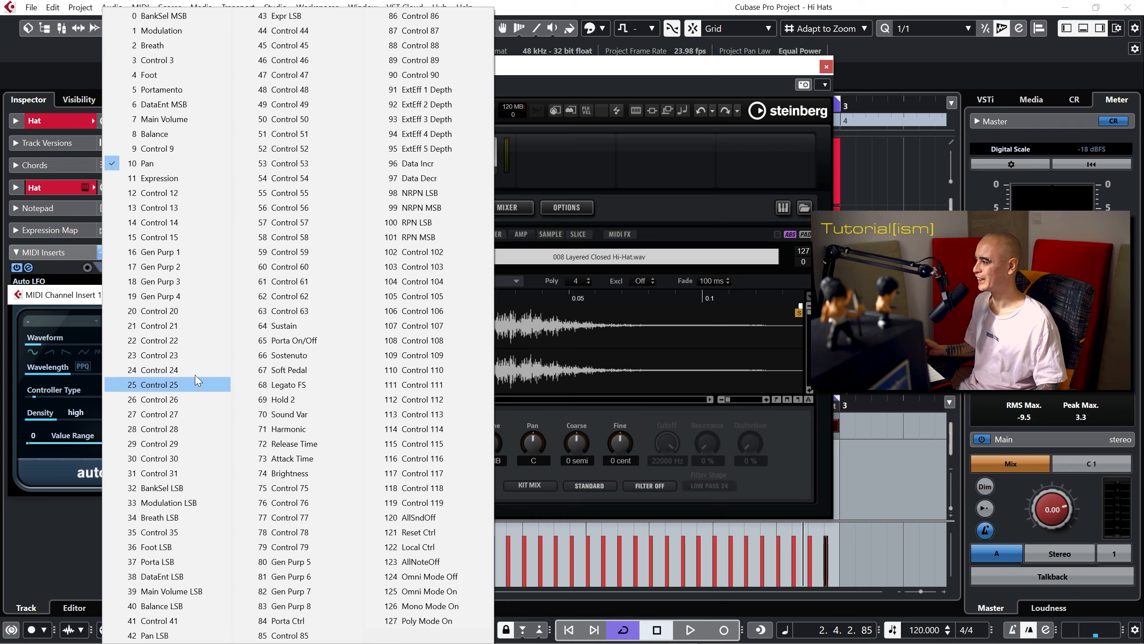
{"action": "left_click", "coordinate": [187, 332]}
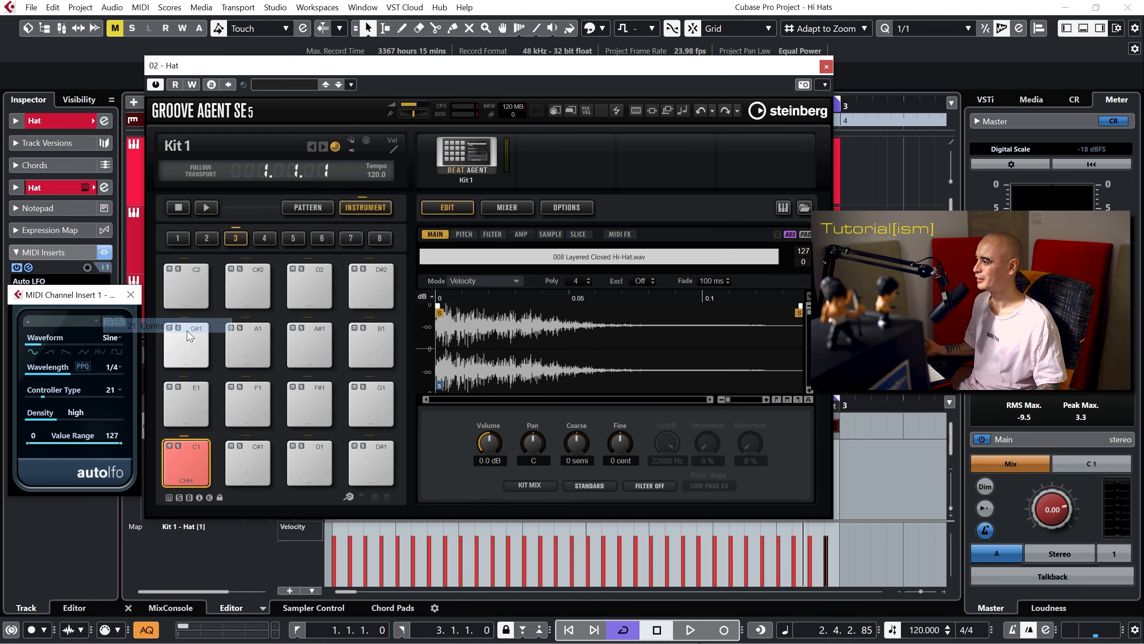
Step: Assign the LFO's controller to the CHH pad's Pan knob with Learn CC, playing the project from the start
{"action": "right_click", "coordinate": [532, 448]}
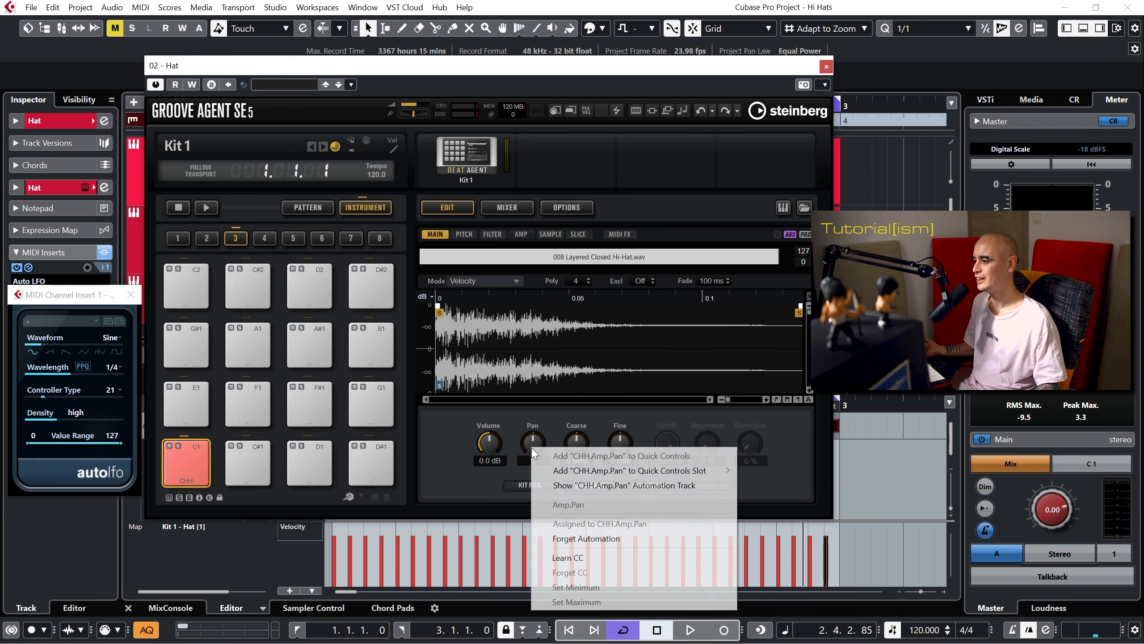
{"action": "left_click", "coordinate": [573, 558]}
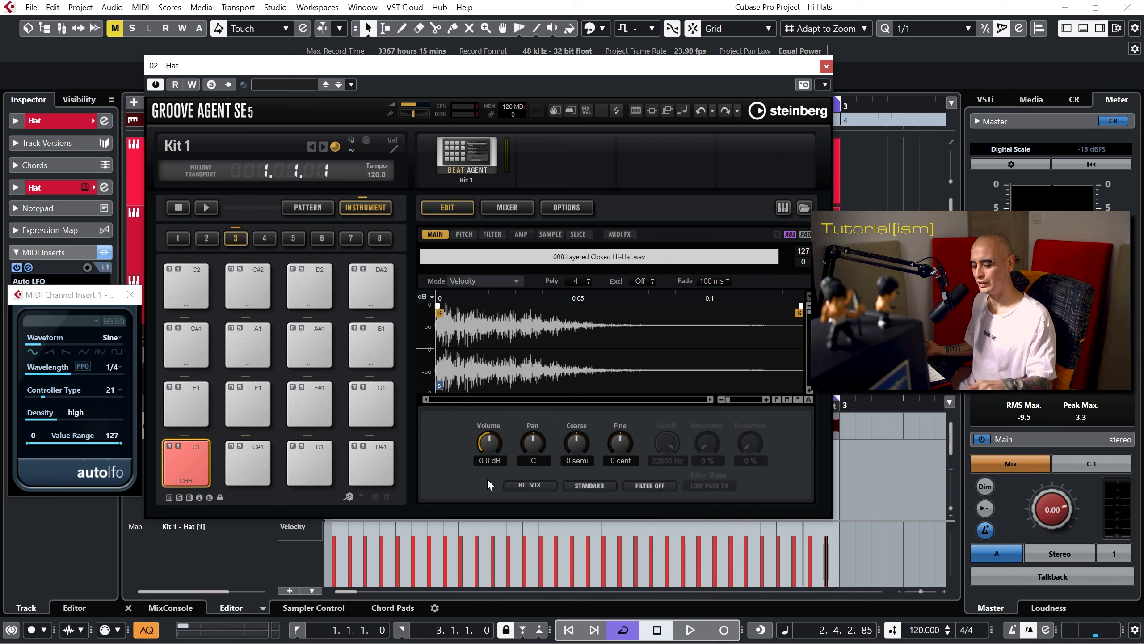
{"action": "key", "text": "period"}
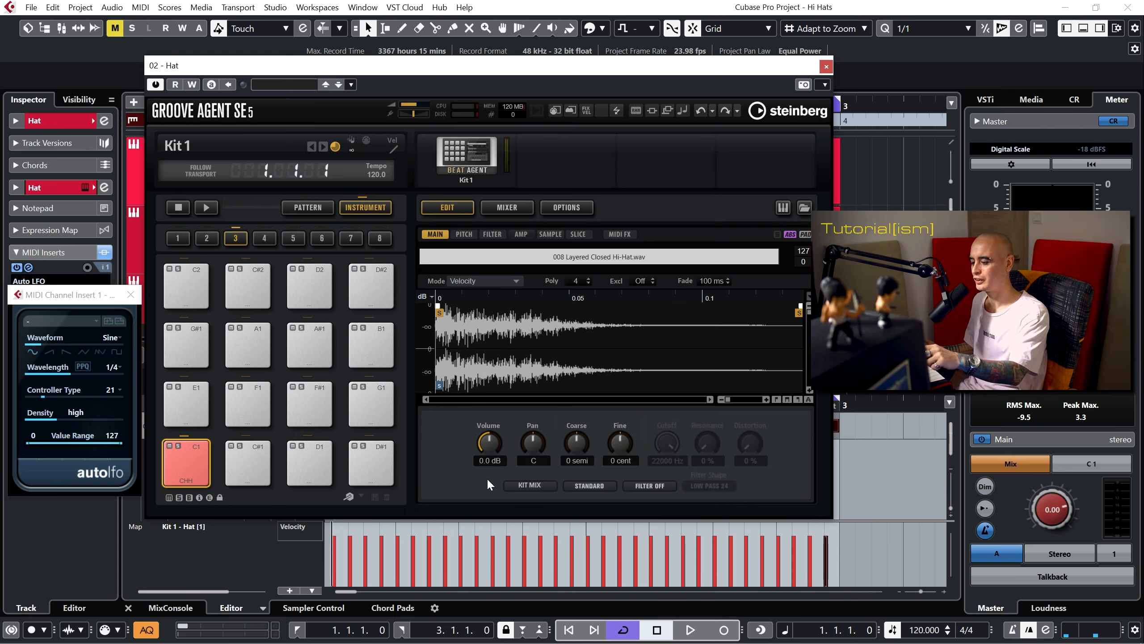
{"action": "key", "text": "space"}
{"action": "key", "text": "space"}
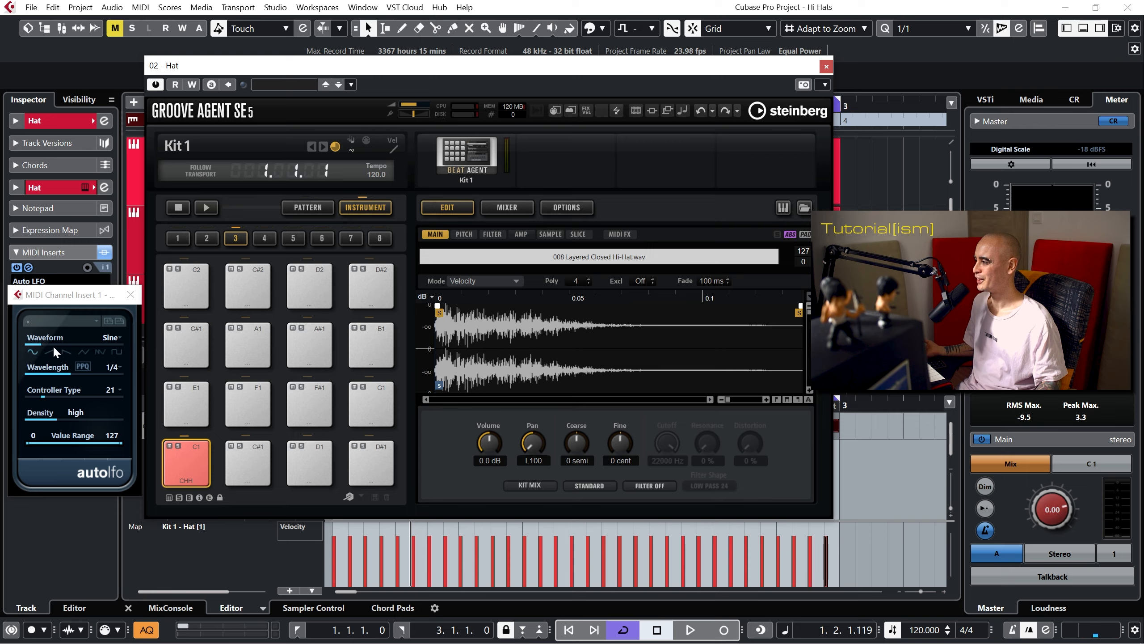
Step: Narrow the Auto LFO value range to 27–99, adjusting it while the beat plays
{"action": "left_click", "coordinate": [93, 449]}
{"action": "key", "text": "period"}
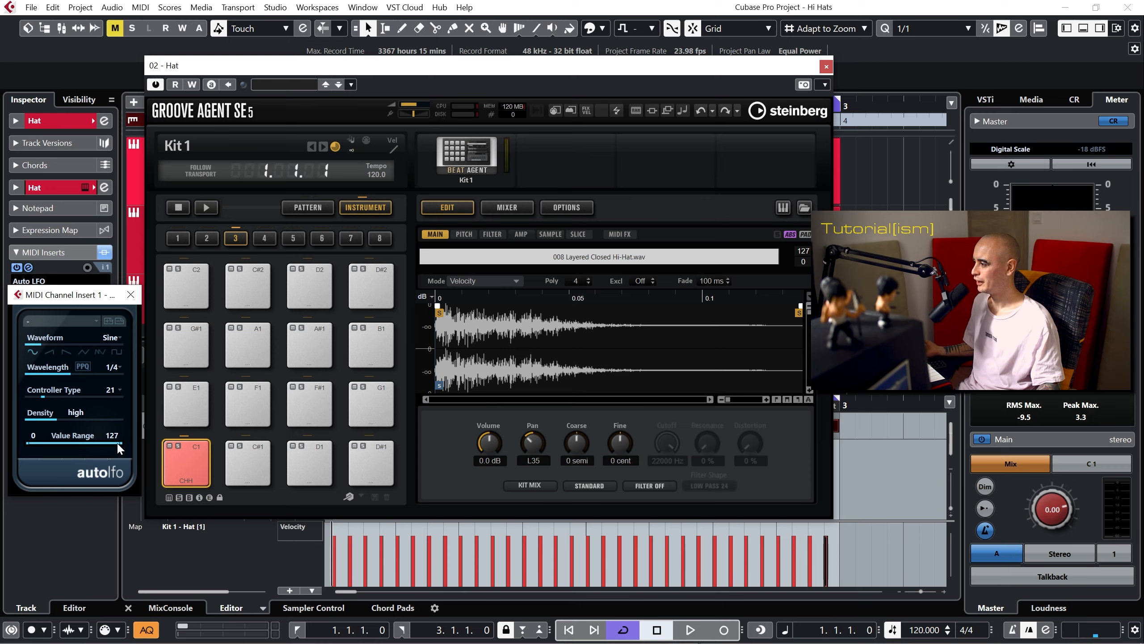
{"action": "mouse_move", "coordinate": [117, 443]}
{"action": "left_mouse_down"}
{"action": "mouse_move", "coordinate": [96, 444]}
{"action": "mouse_move", "coordinate": [127, 446]}
{"action": "left_mouse_up"}
{"action": "left_click_drag", "start_coordinate": [73, 440], "coordinate": [66, 336]}
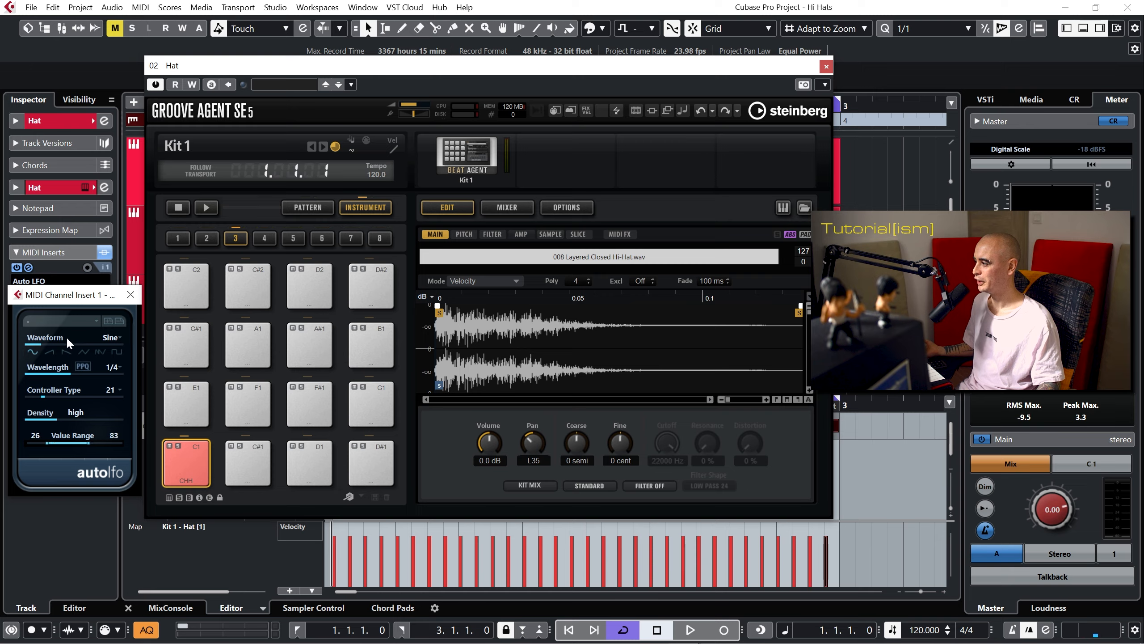
{"action": "key", "text": "space"}
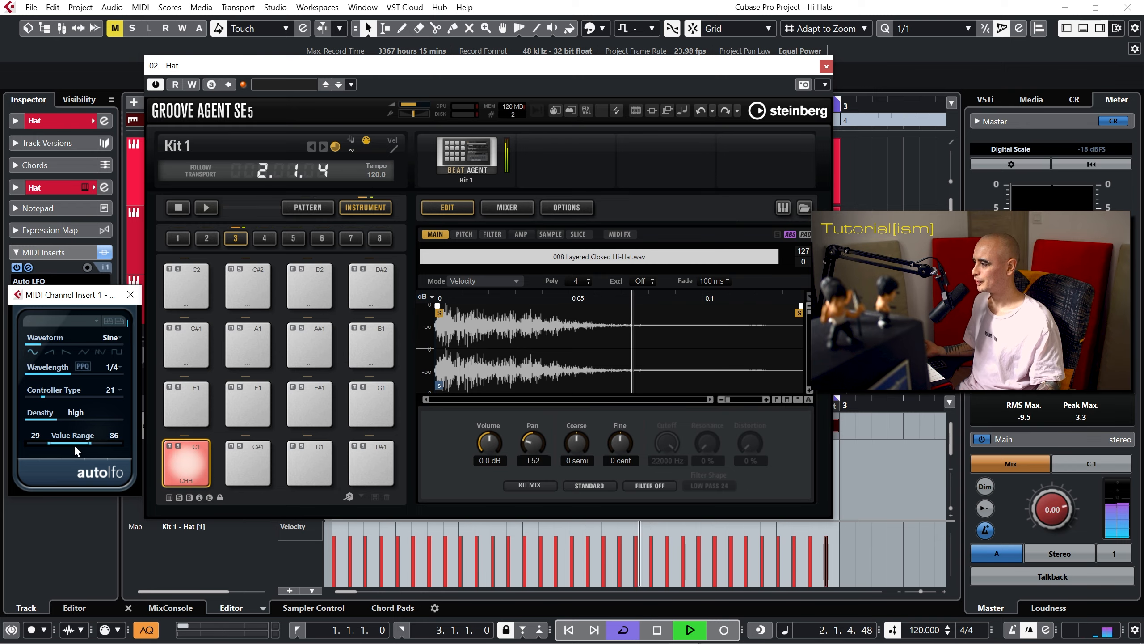
{"action": "left_click_drag", "start_coordinate": [74, 444], "coordinate": [83, 467]}
{"action": "key", "text": "space"}
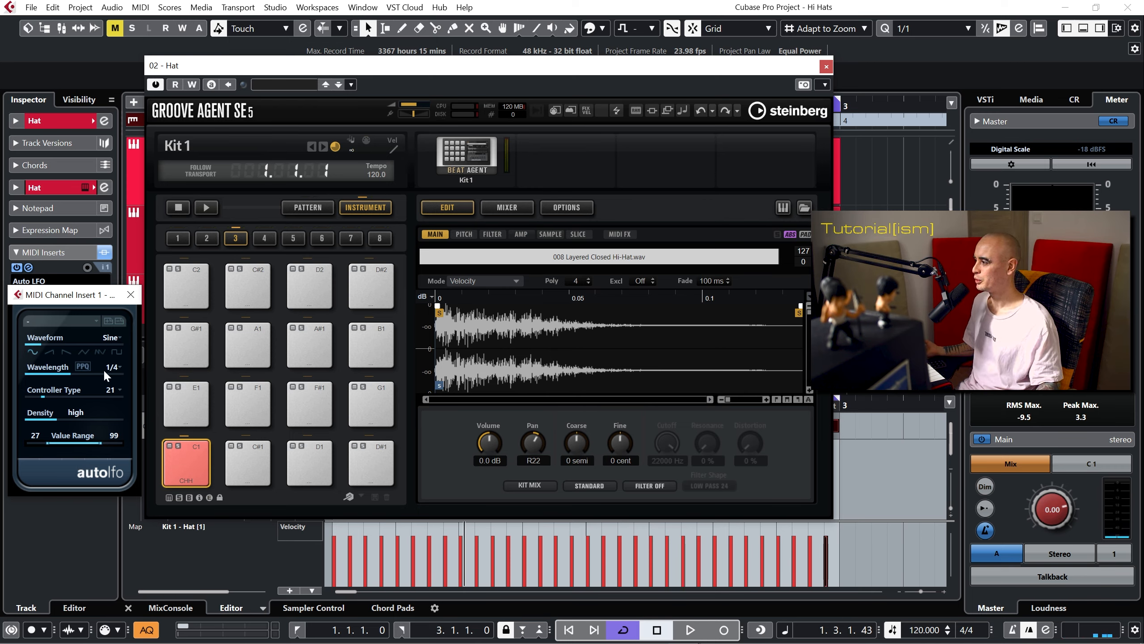
Step: Try Auto LFO wavelengths of 1/8 and dotted 1/2 during playback and restore 1/4
{"action": "left_click", "coordinate": [116, 366]}
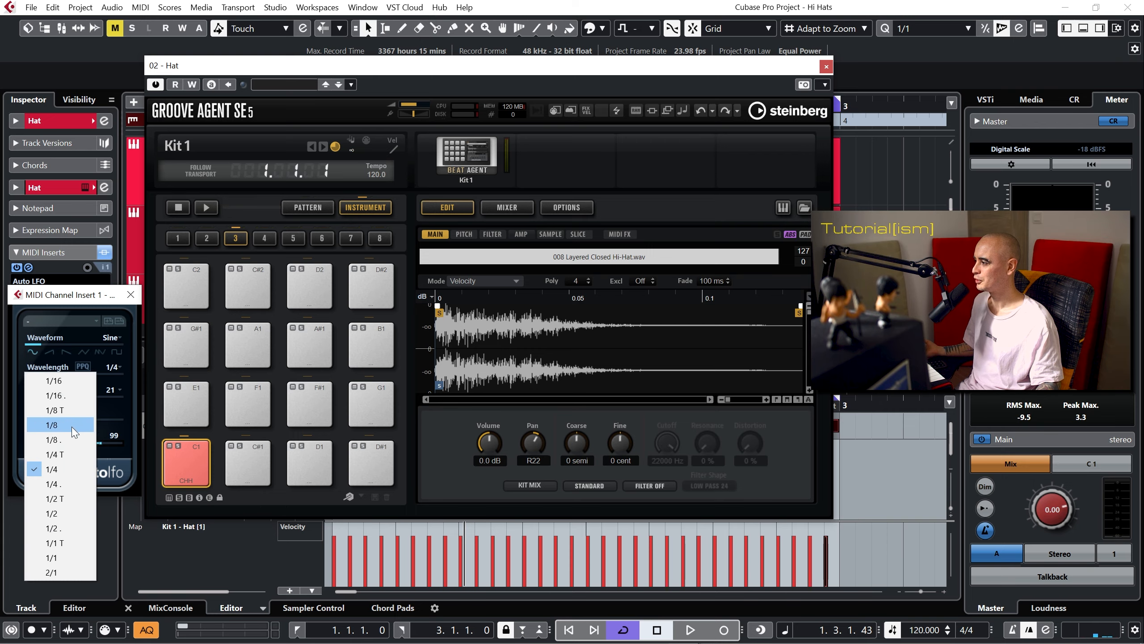
{"action": "left_click", "coordinate": [52, 425]}
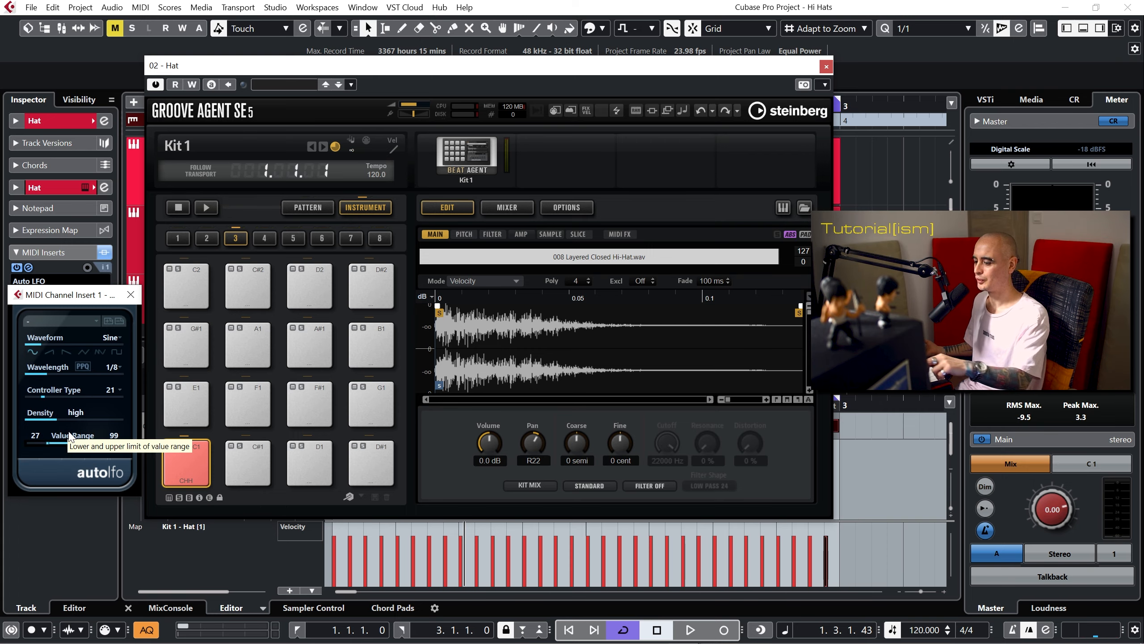
{"action": "key", "text": "space"}
{"action": "left_click", "coordinate": [113, 366]}
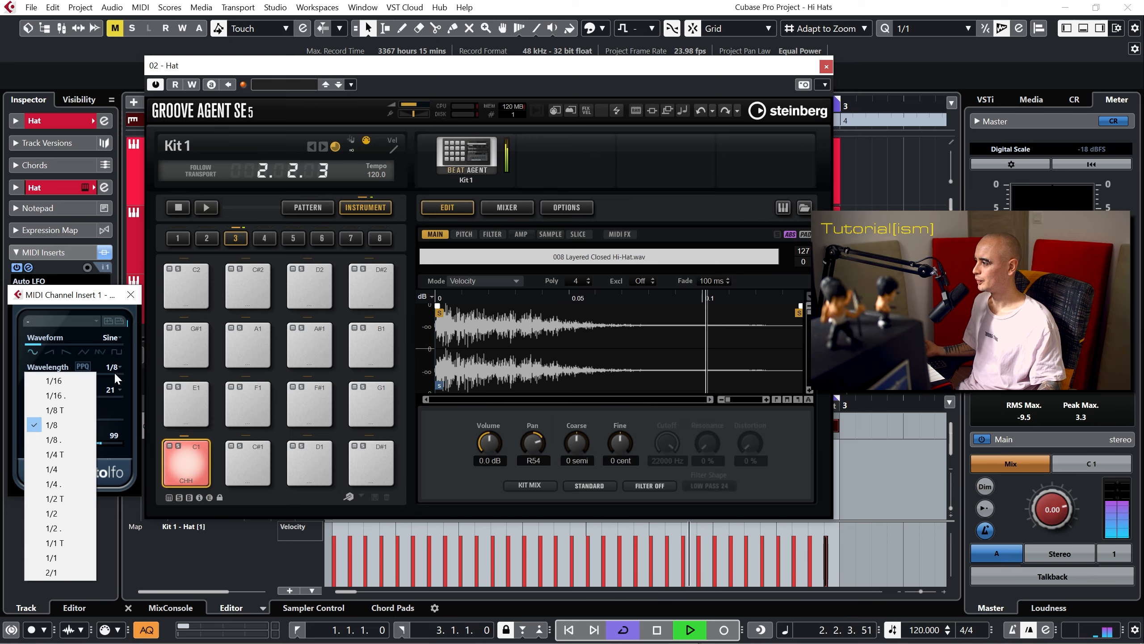
{"action": "left_click", "coordinate": [47, 528]}
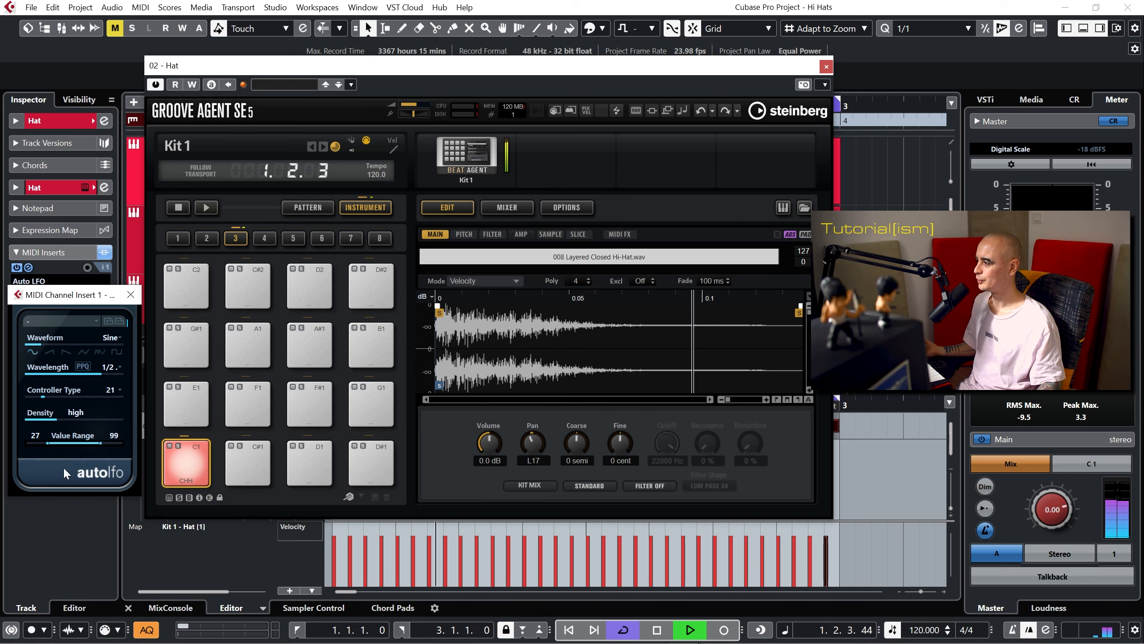
{"action": "left_click", "coordinate": [118, 367]}
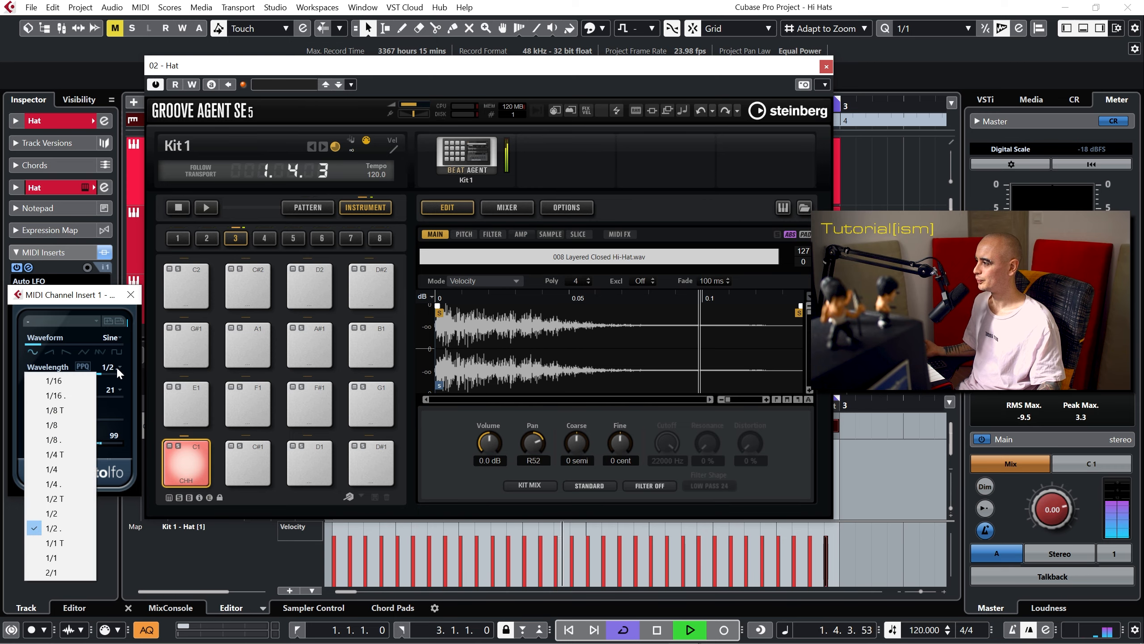
{"action": "left_click", "coordinate": [67, 469]}
{"action": "key", "text": "space"}
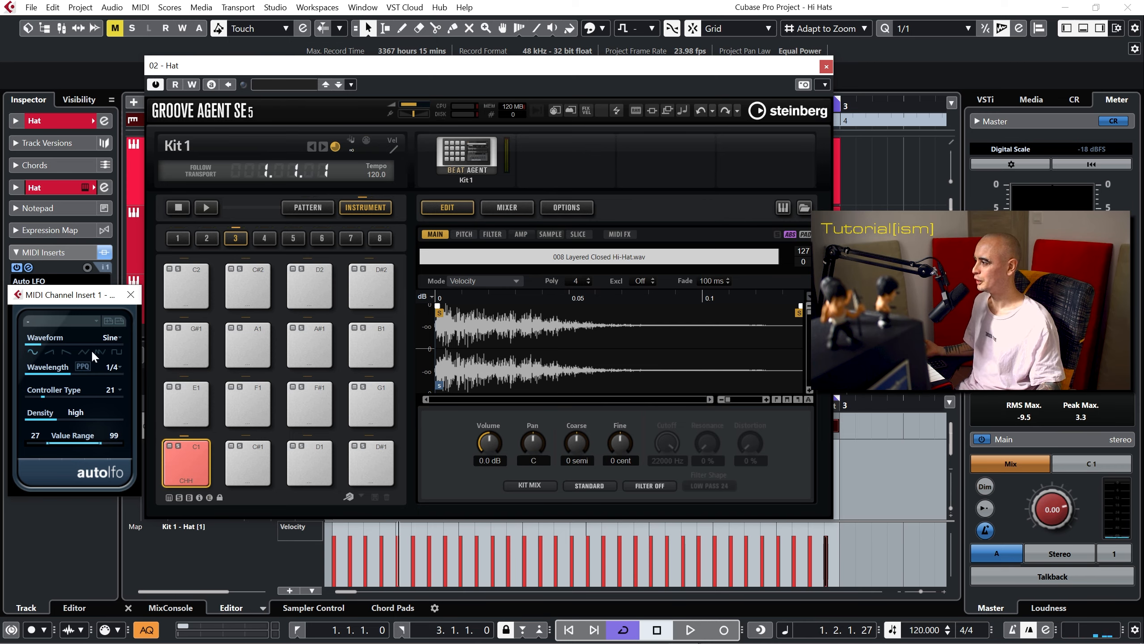
Step: Audition the Sine, Triangle and Random LFO waveforms during playback and set the waveform to Square
{"action": "left_click", "coordinate": [52, 348]}
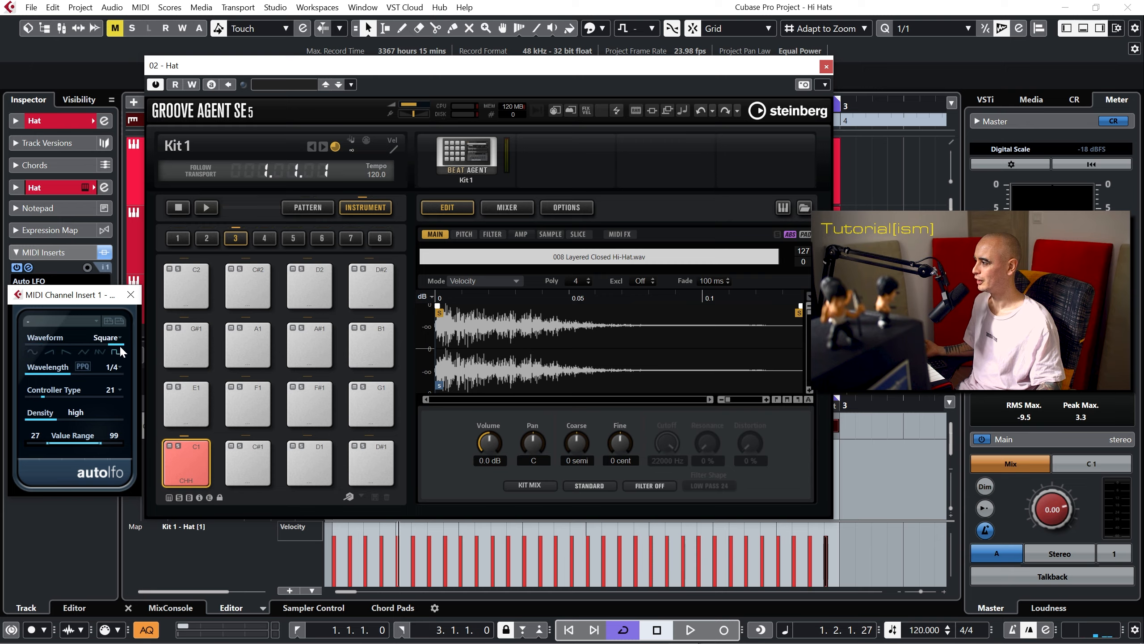
{"action": "left_click", "coordinate": [33, 351]}
{"action": "key", "text": "space"}
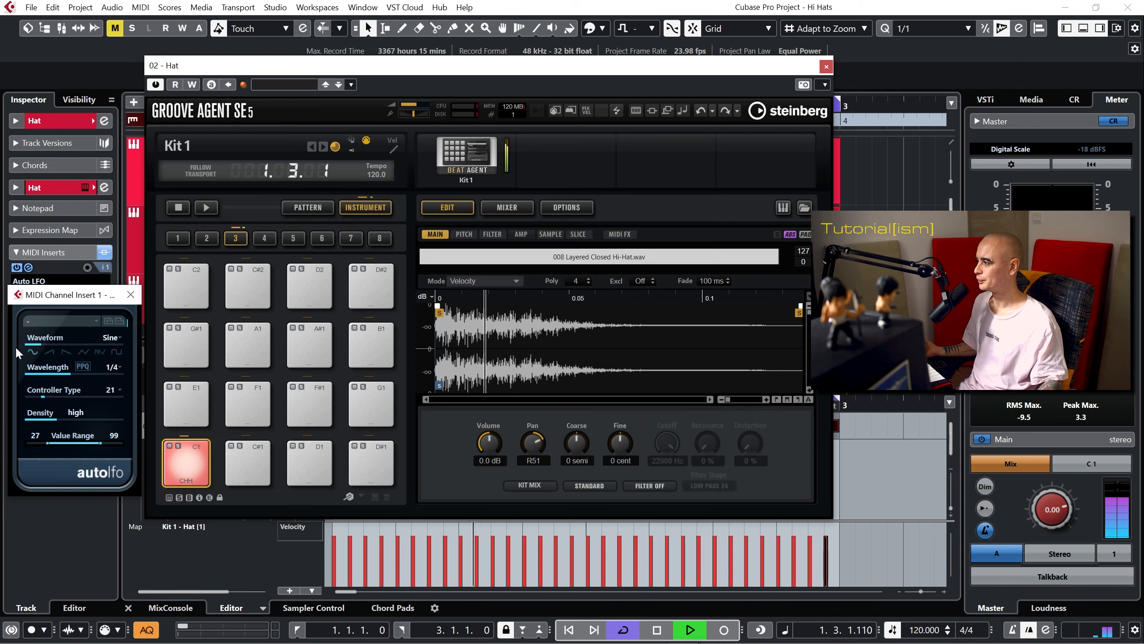
{"action": "left_click", "coordinate": [56, 347]}
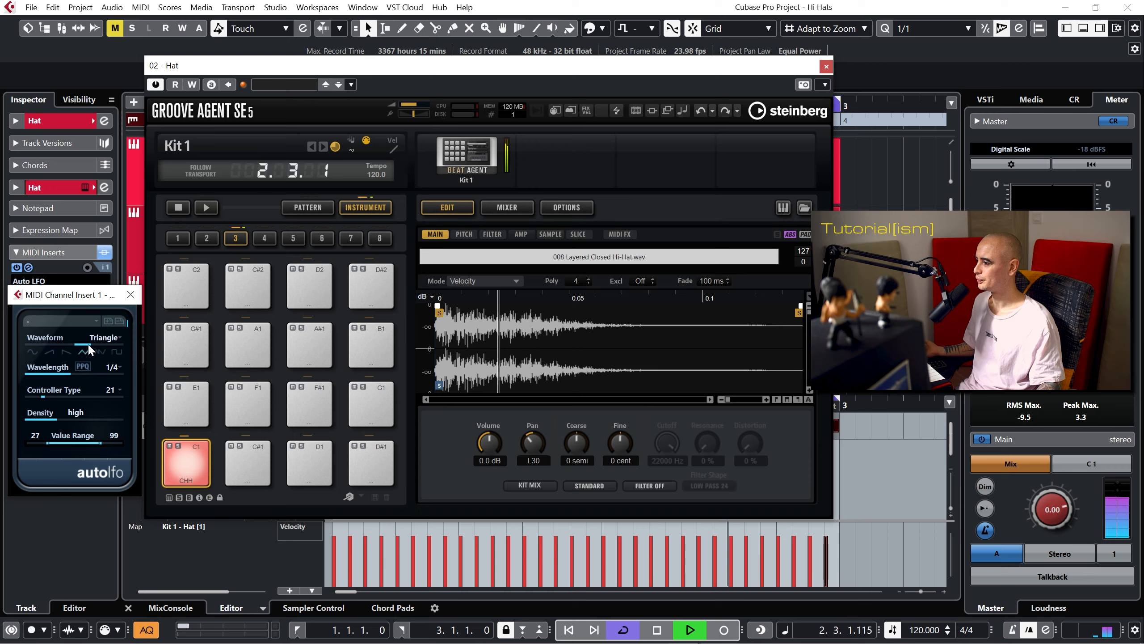
{"action": "left_click", "coordinate": [100, 346]}
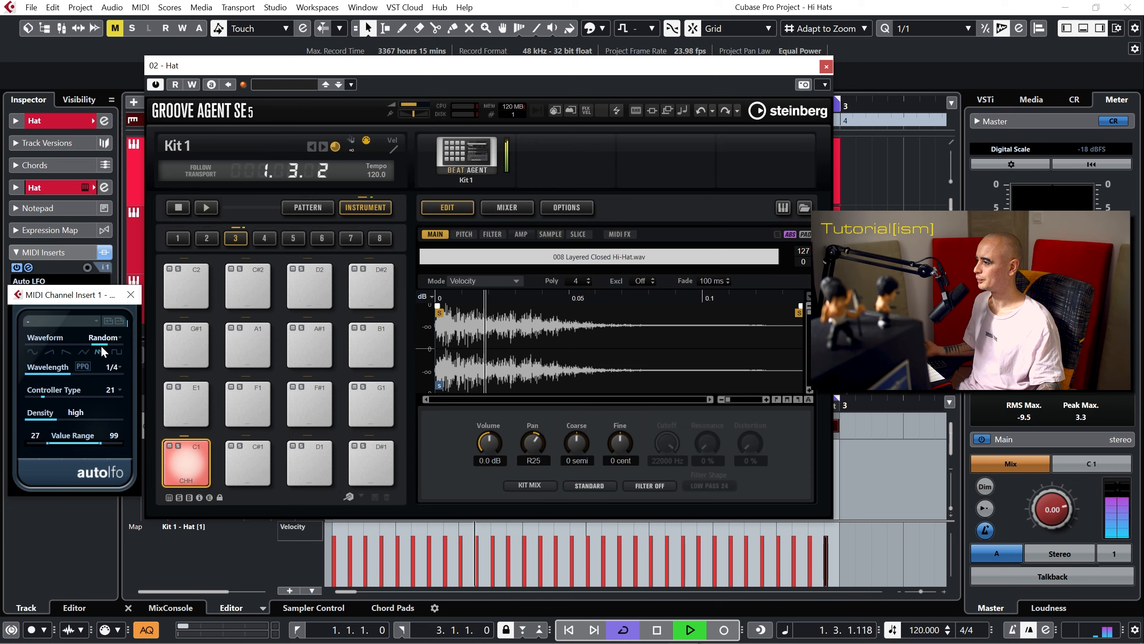
{"action": "left_click", "coordinate": [116, 350]}
{"action": "left_click", "coordinate": [105, 350]}
{"action": "key", "text": "space"}
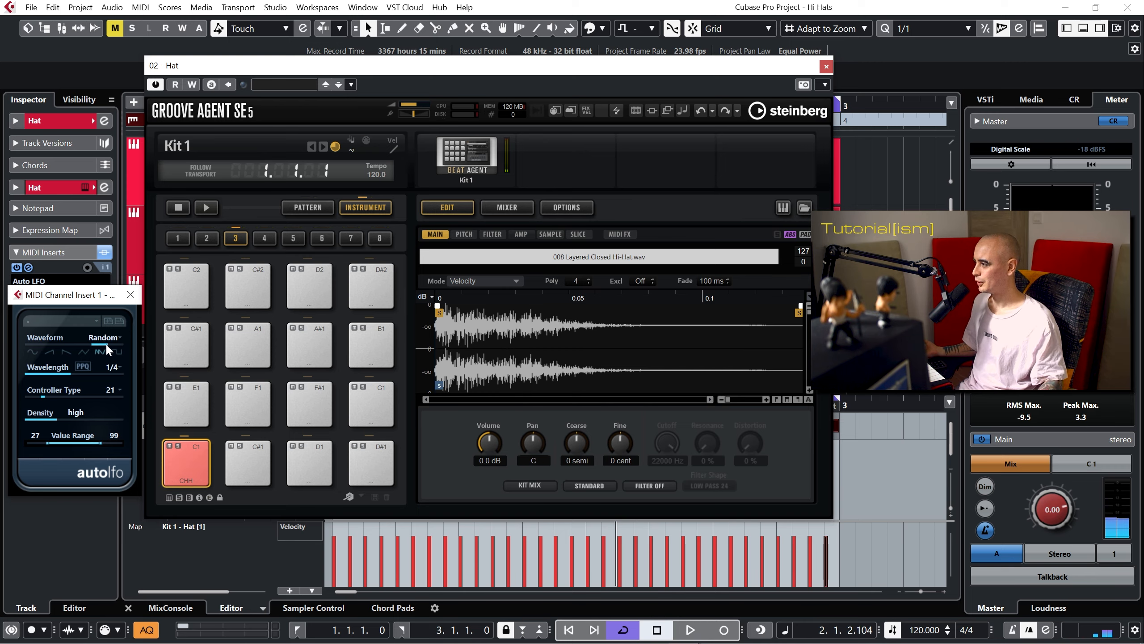
{"action": "left_click", "coordinate": [117, 352]}
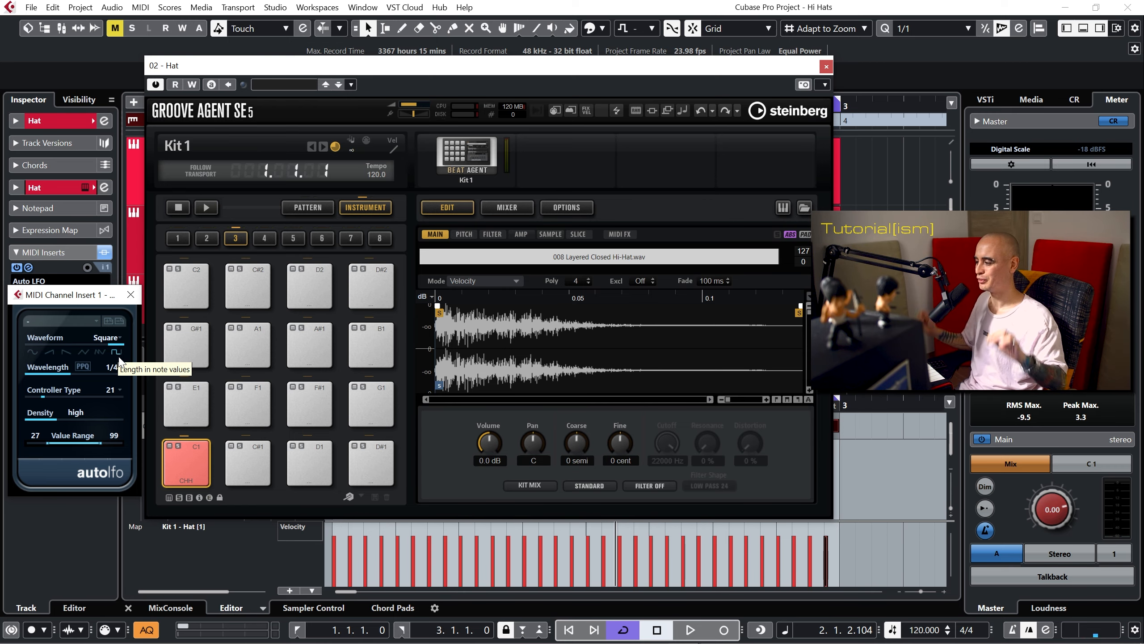
Step: Widen the Auto LFO value range to 20–104 while the beat plays, and stop playback
{"action": "key", "text": "space"}
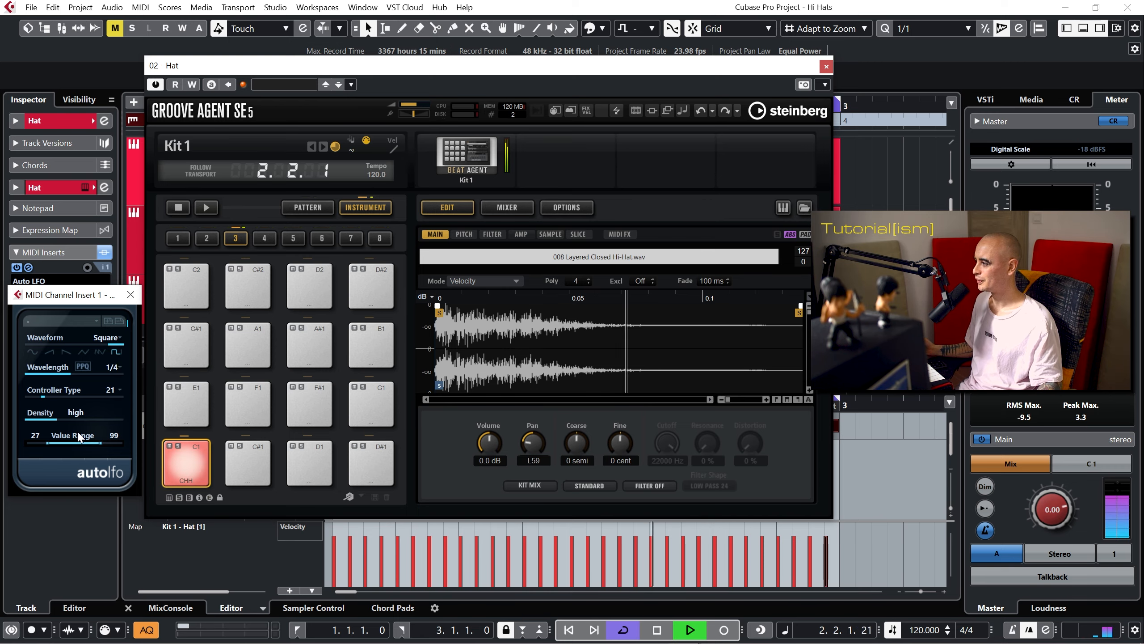
{"action": "left_click_drag", "start_coordinate": [74, 441], "coordinate": [76, 462]}
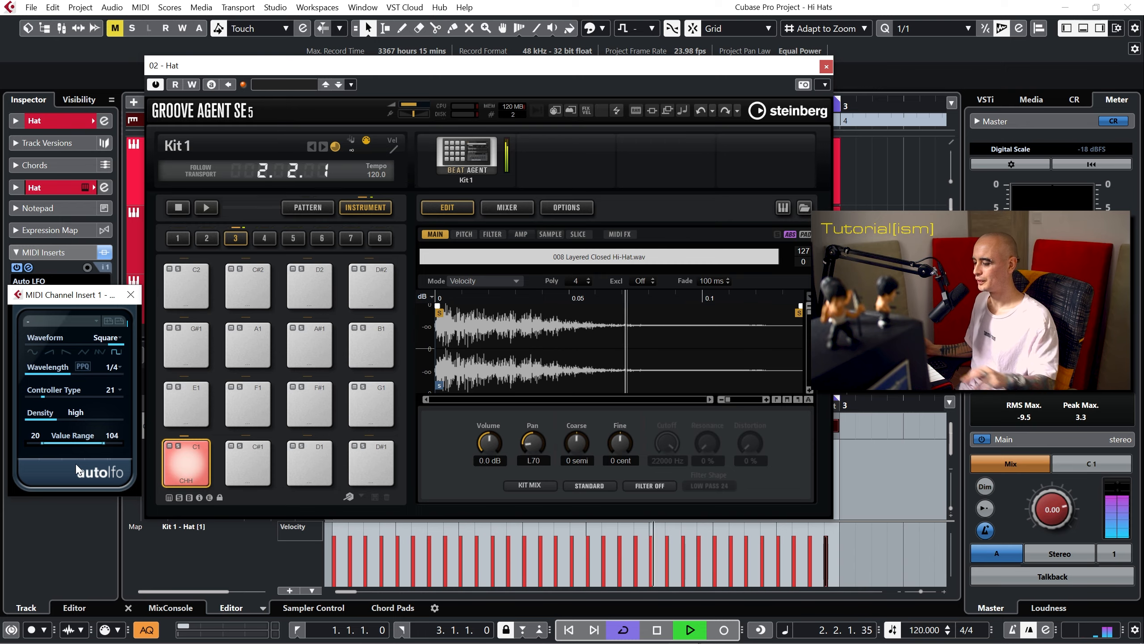
{"action": "key", "text": "space"}
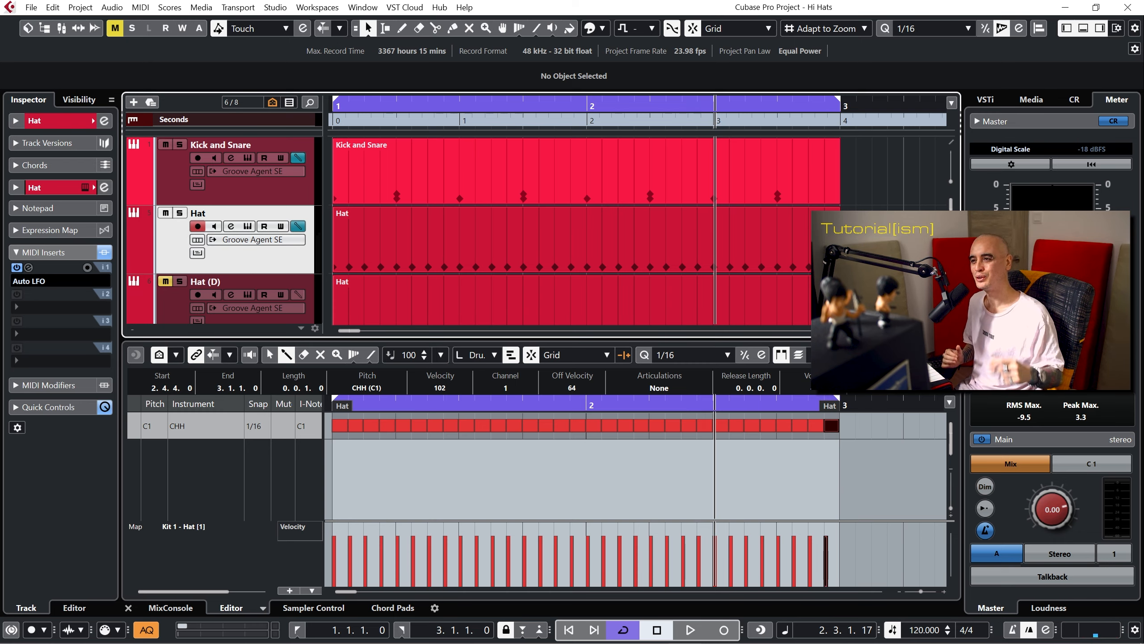
Step: Check the project's quantize settings and add a Quantizer as the Hat track's second MIDI insert with Realtime quantize enabled
{"action": "left_click", "coordinate": [1019, 28]}
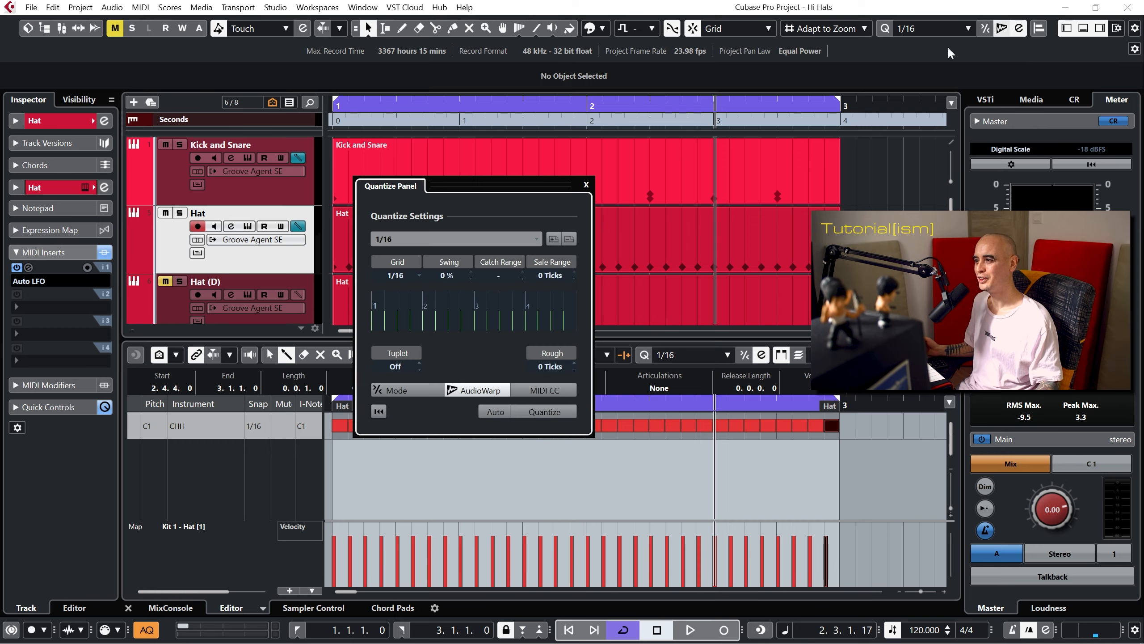
{"action": "left_click", "coordinate": [585, 184]}
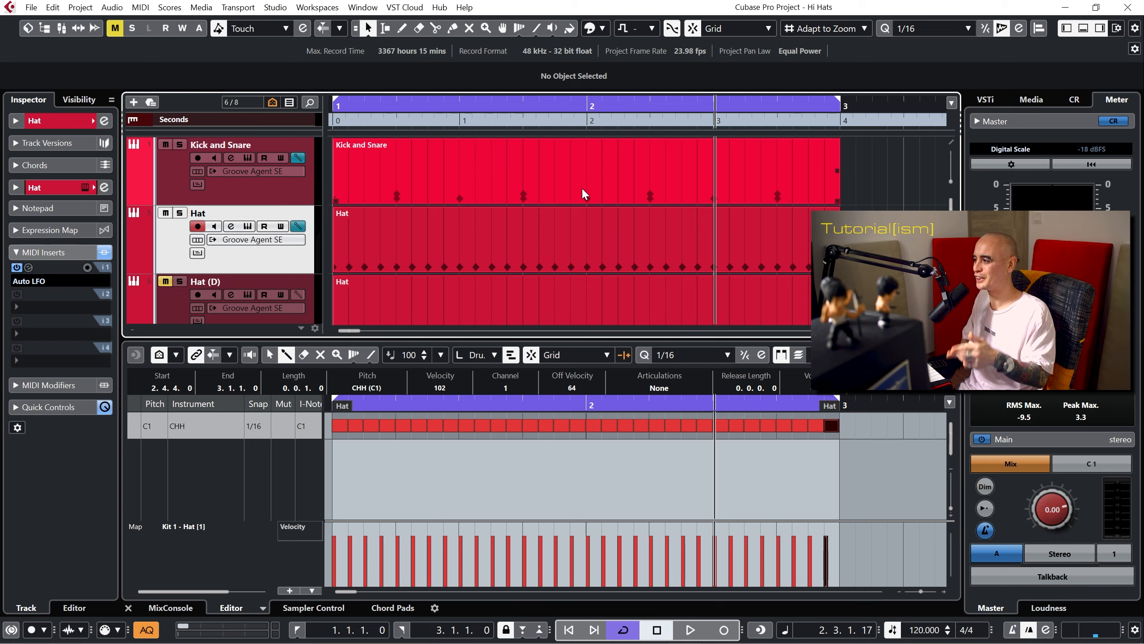
{"action": "left_click", "coordinate": [51, 311]}
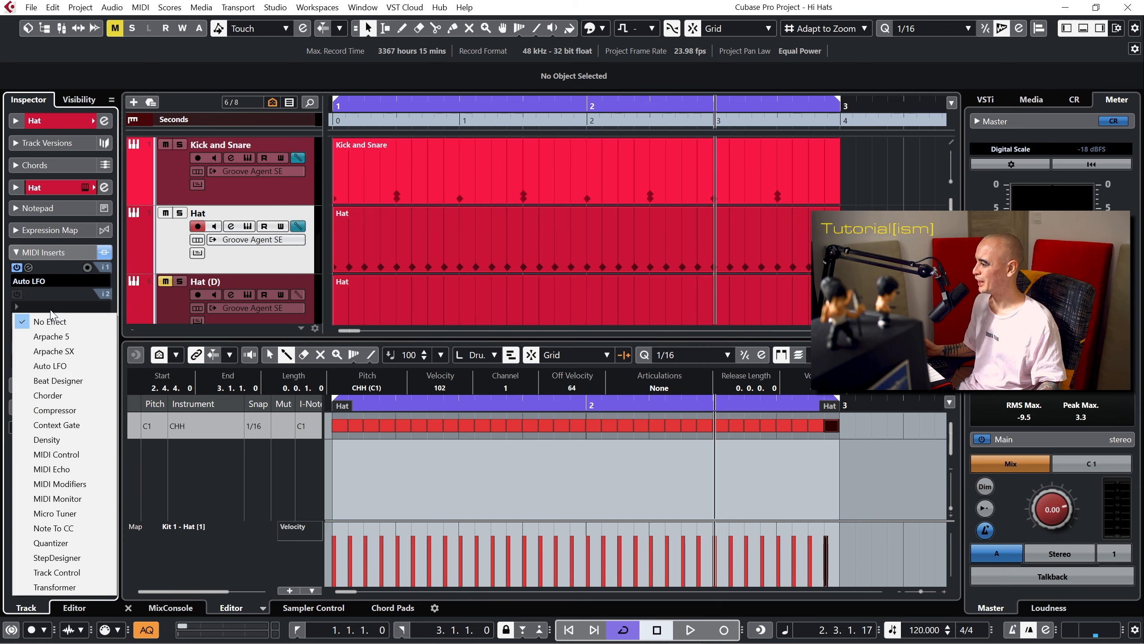
{"action": "left_click", "coordinate": [72, 542]}
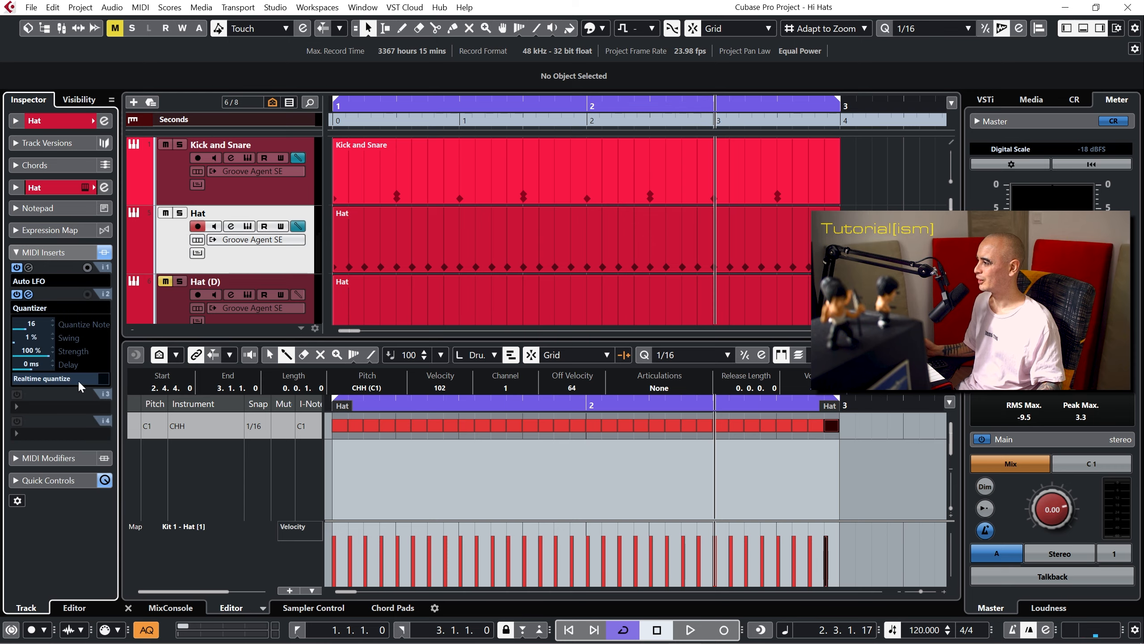
{"action": "left_click", "coordinate": [103, 379]}
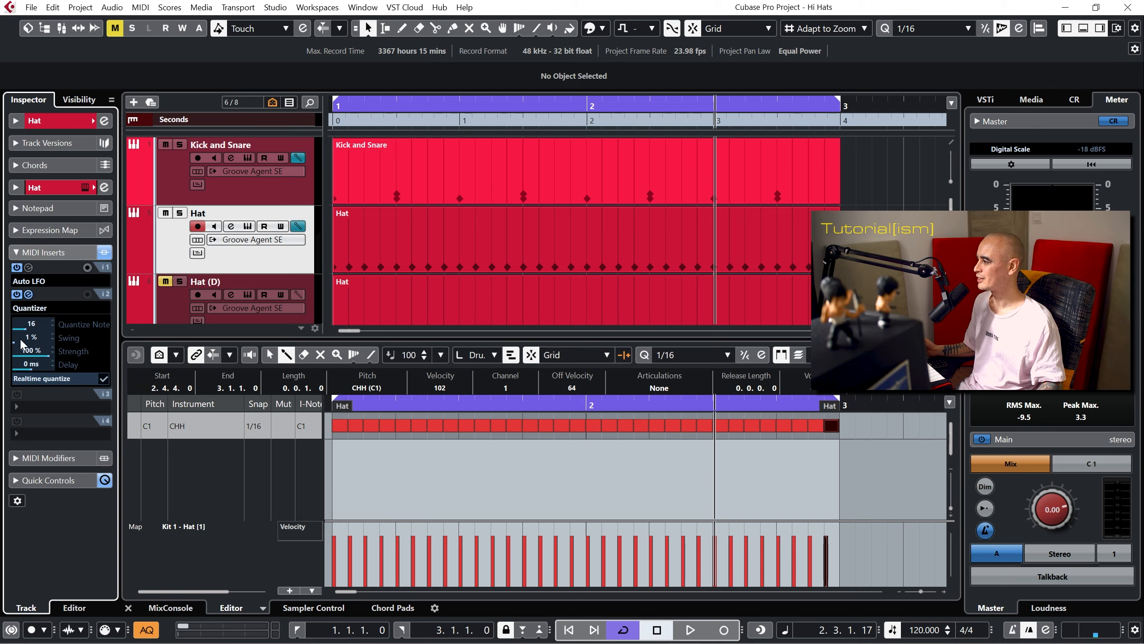
{"action": "mouse_move", "coordinate": [20, 341]}
{"action": "left_mouse_down"}
{"action": "mouse_move", "coordinate": [103, 352]}
{"action": "mouse_move", "coordinate": [18, 354]}
{"action": "left_mouse_up"}
{"action": "mouse_move", "coordinate": [19, 359]}
{"action": "left_mouse_down"}
{"action": "mouse_move", "coordinate": [109, 356]}
{"action": "mouse_move", "coordinate": [3, 357]}
{"action": "left_mouse_up"}
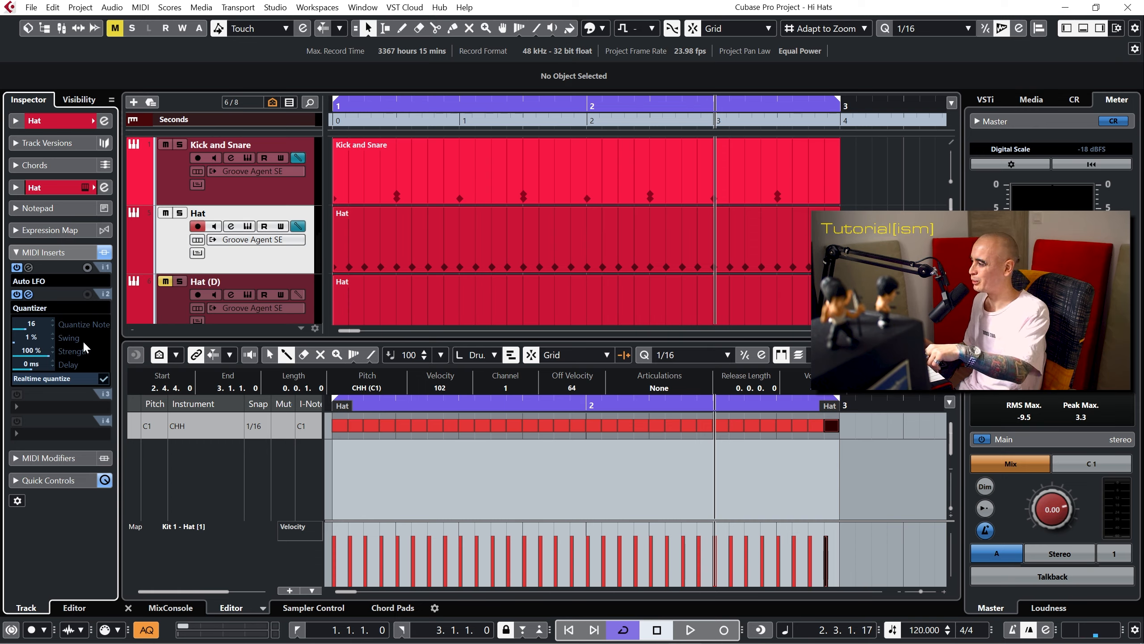
Step: Try Quantizer swing amounts of 44% and 54% during playback, comparing the groove with the Quantizer bypassed
{"action": "key", "text": "space"}
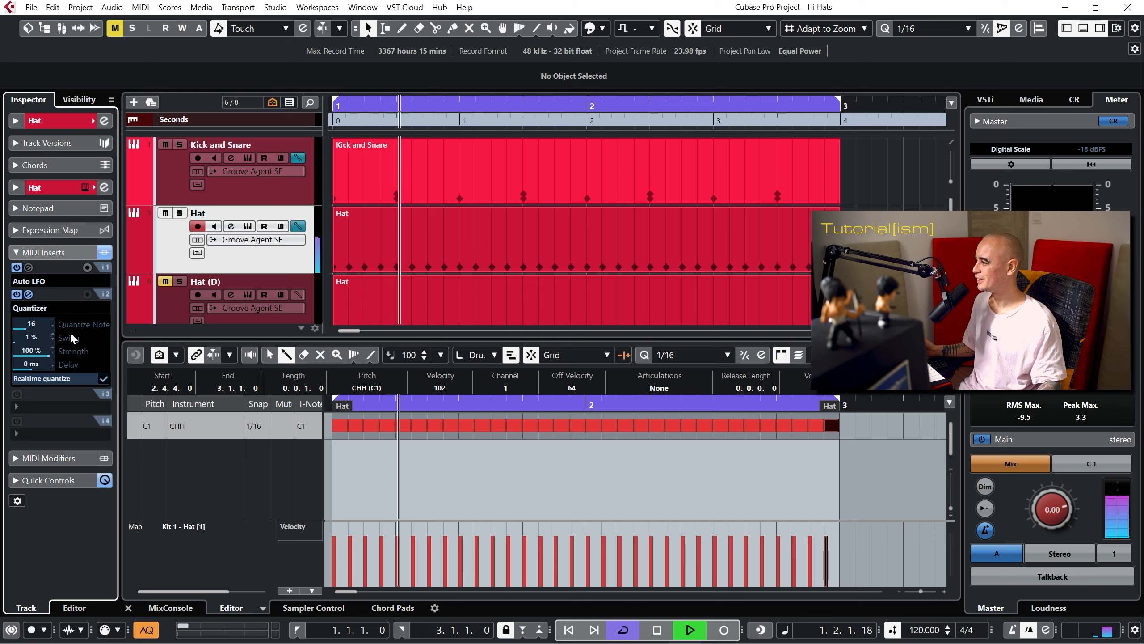
{"action": "left_click_drag", "start_coordinate": [42, 334], "coordinate": [96, 213]}
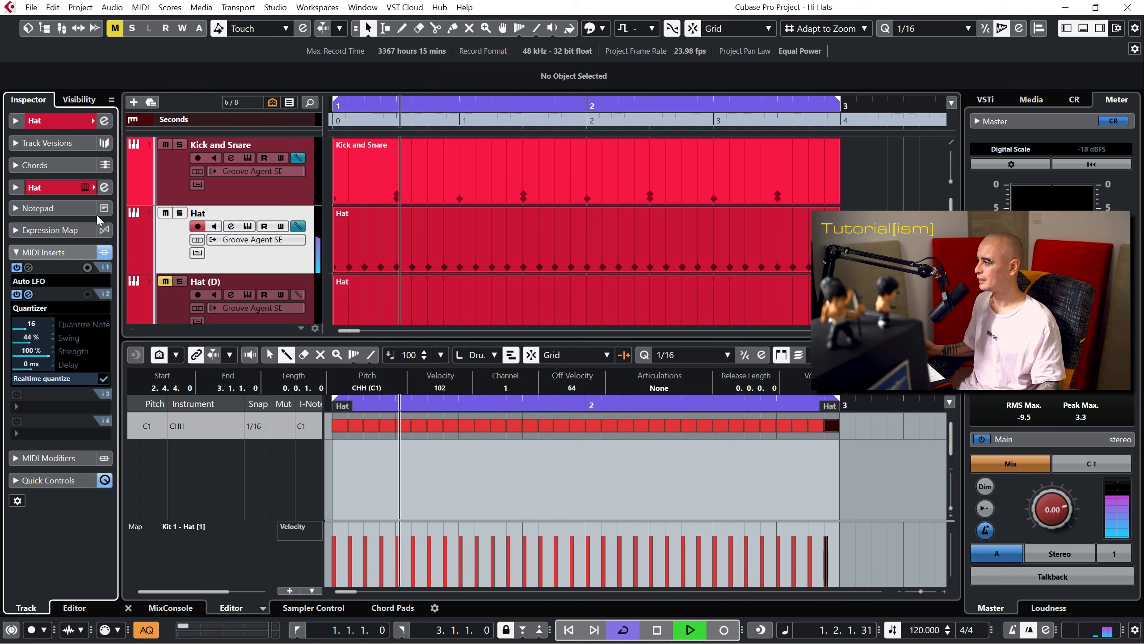
{"action": "left_click_drag", "start_coordinate": [32, 337], "coordinate": [68, 316]}
{"action": "left_click", "coordinate": [16, 294]}
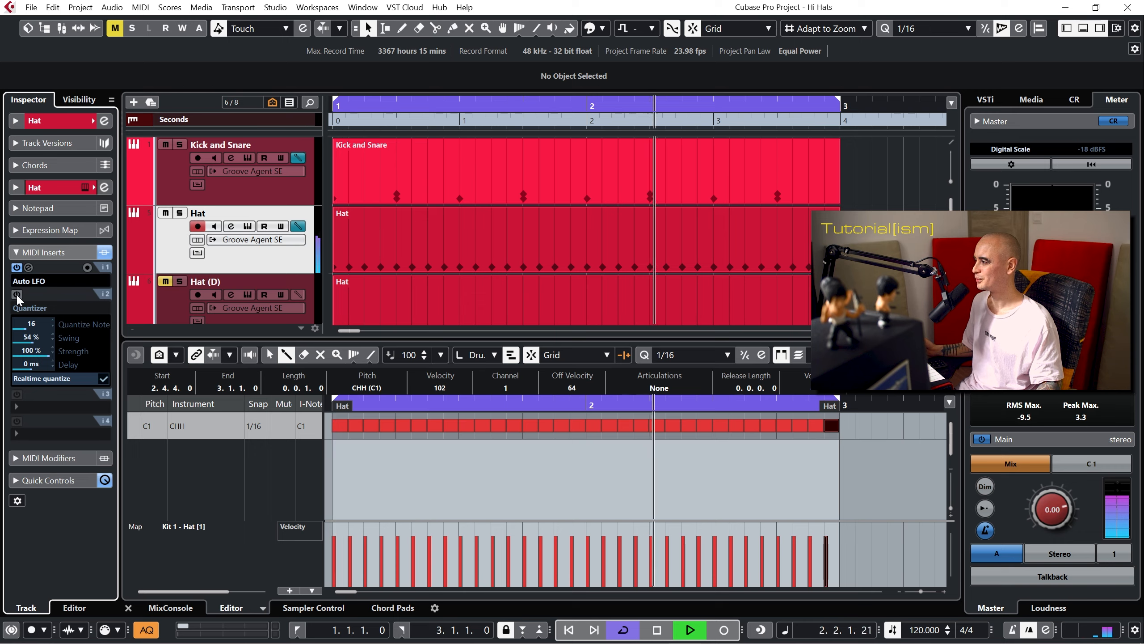
{"action": "left_click", "coordinate": [17, 294]}
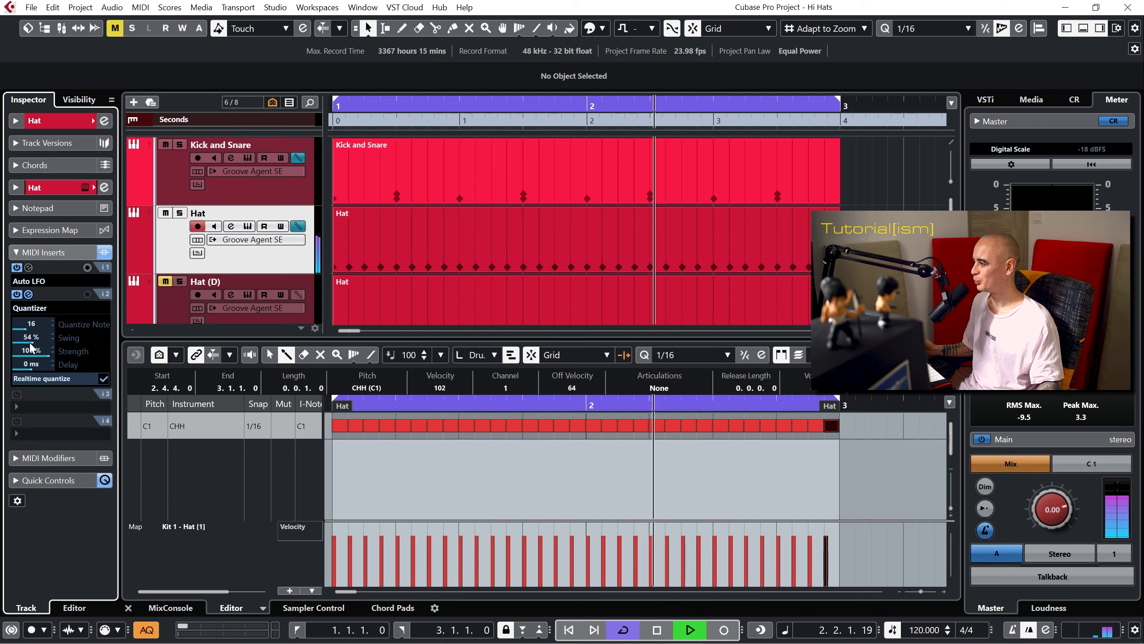
Step: Set the Quantizer swing to 39%, compare it against the bypassed insert during playback, and stop the project
{"action": "left_click_drag", "start_coordinate": [30, 342], "coordinate": [53, 391]}
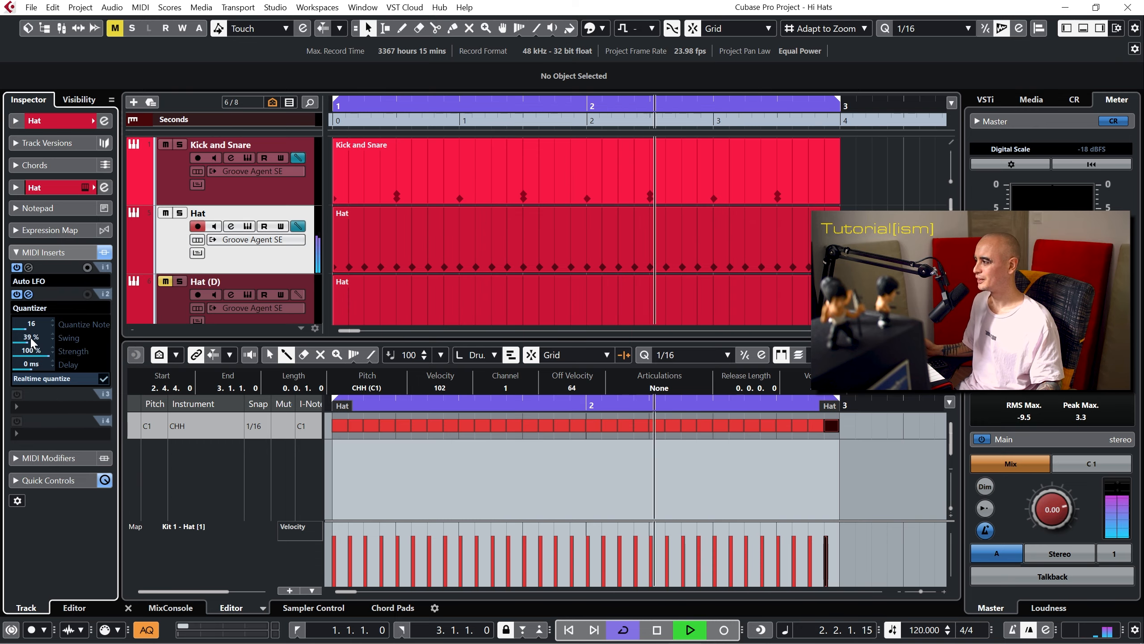
{"action": "left_click", "coordinate": [17, 294]}
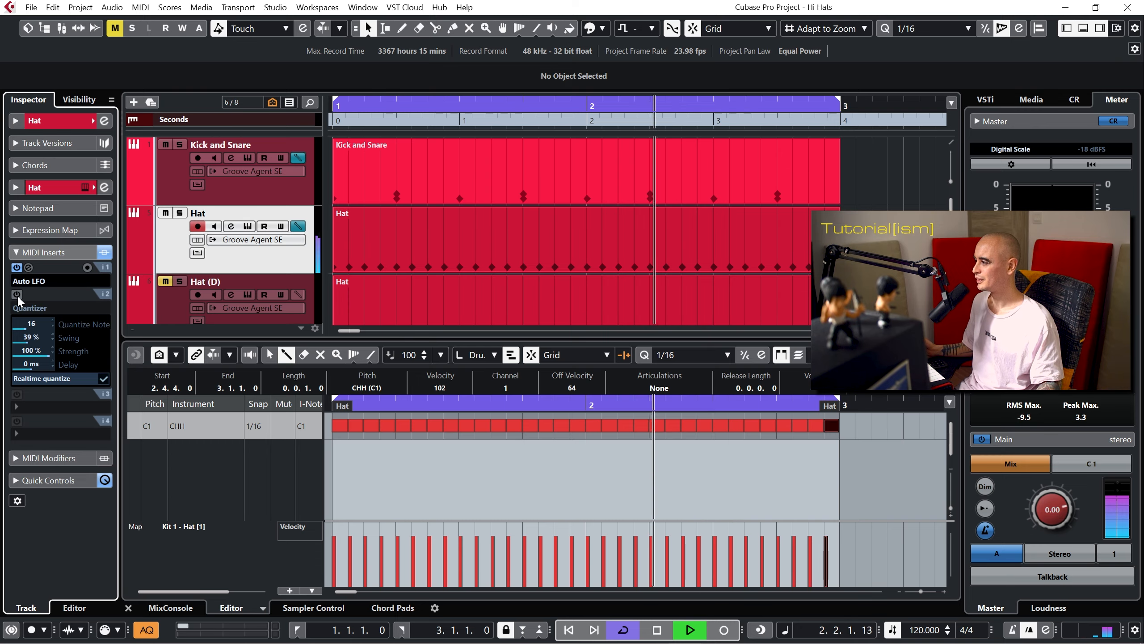
{"action": "left_click", "coordinate": [17, 294]}
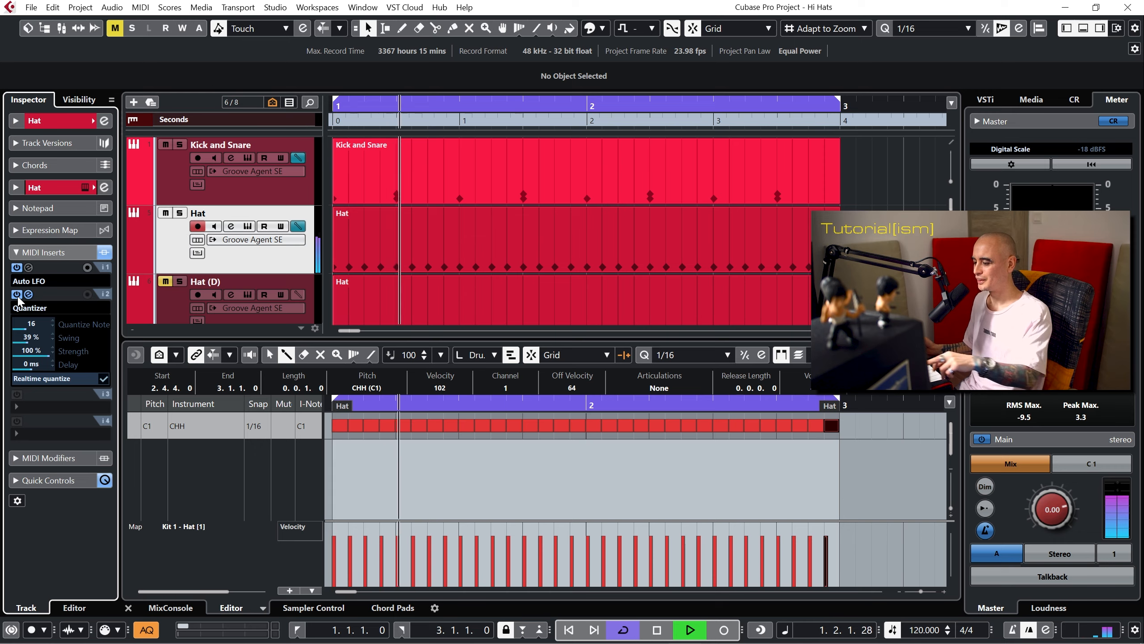
{"action": "key", "text": "space"}
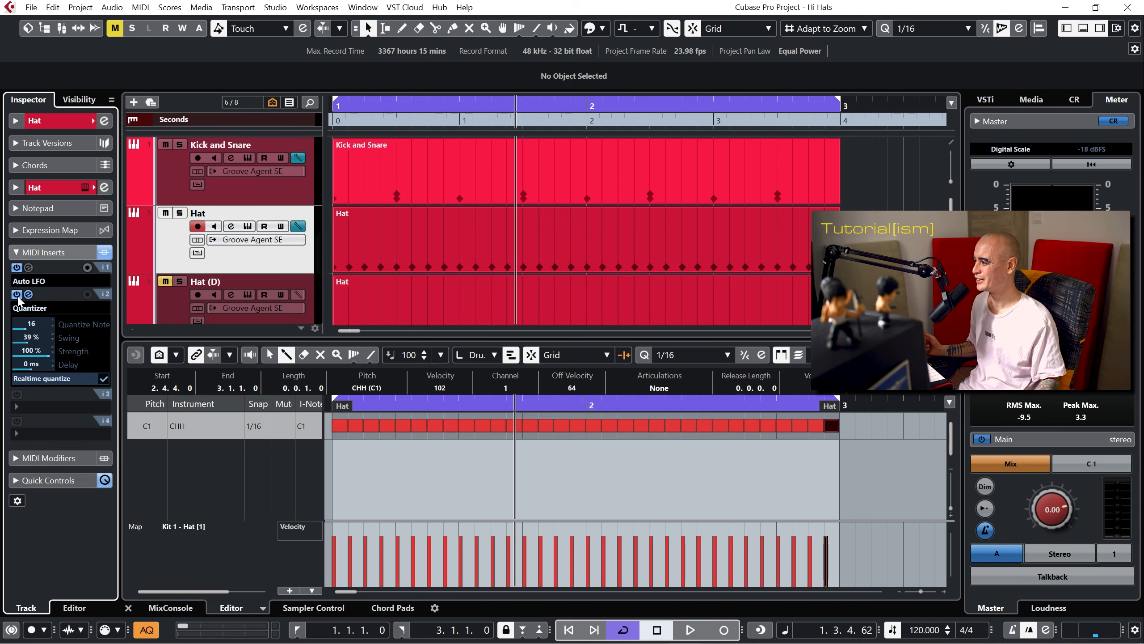
Step: Open the CHH pad's amp envelope in Groove Agent SE, try longer attack times including 78 ms, and restore the attack to 0 ms
{"action": "left_click", "coordinate": [248, 226]}
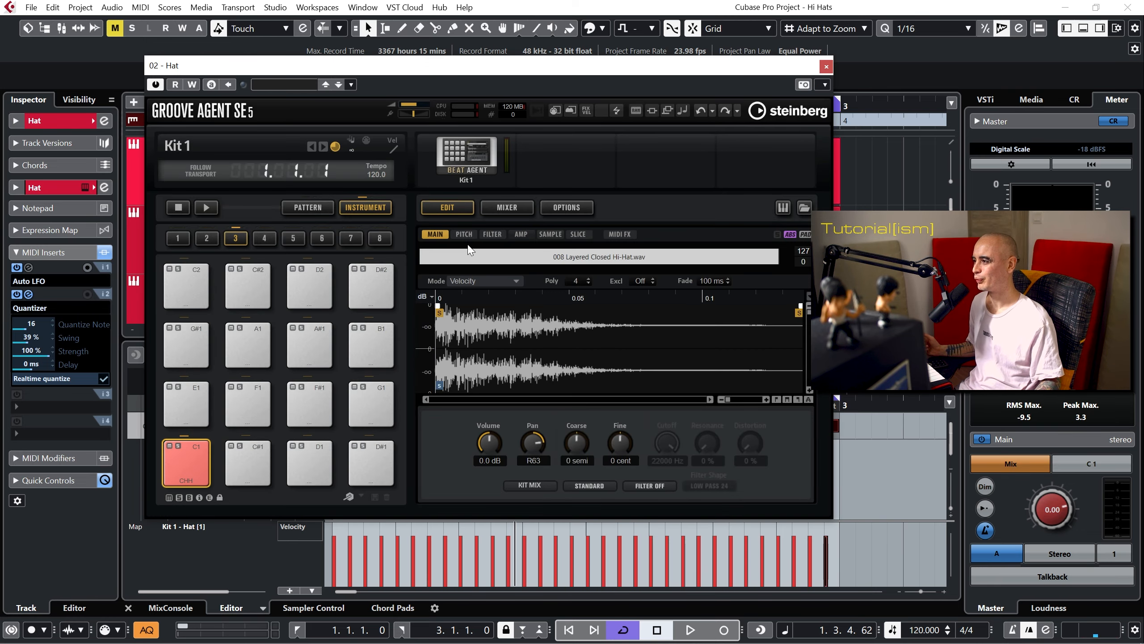
{"action": "left_click", "coordinate": [521, 237]}
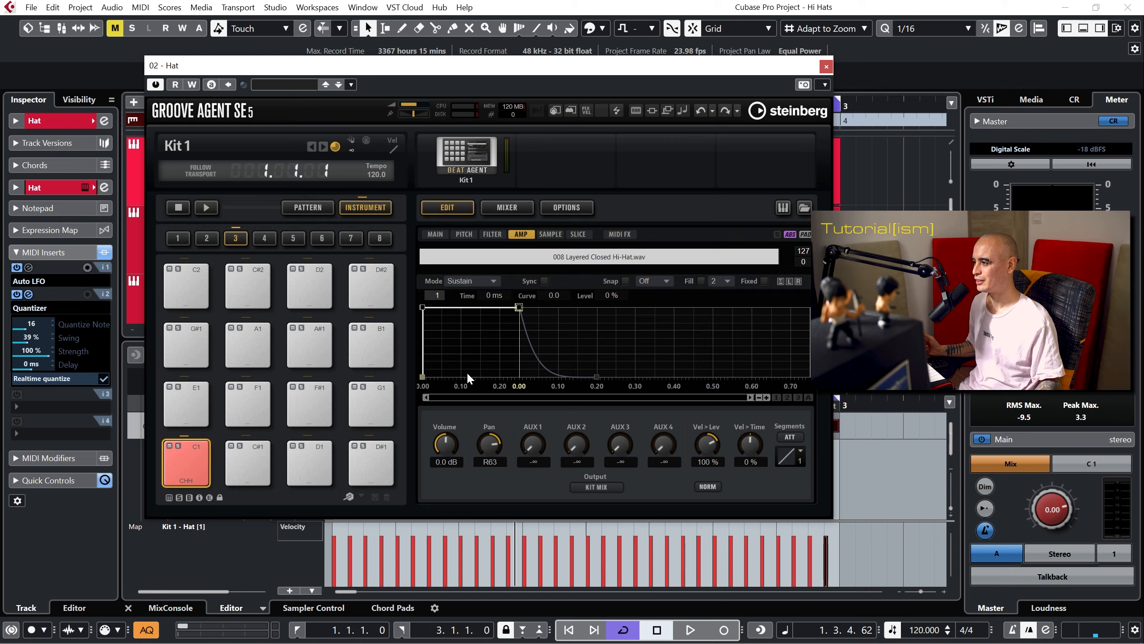
{"action": "mouse_move", "coordinate": [420, 306]}
{"action": "left_mouse_down"}
{"action": "mouse_move", "coordinate": [439, 303]}
{"action": "mouse_move", "coordinate": [411, 301]}
{"action": "left_mouse_up"}
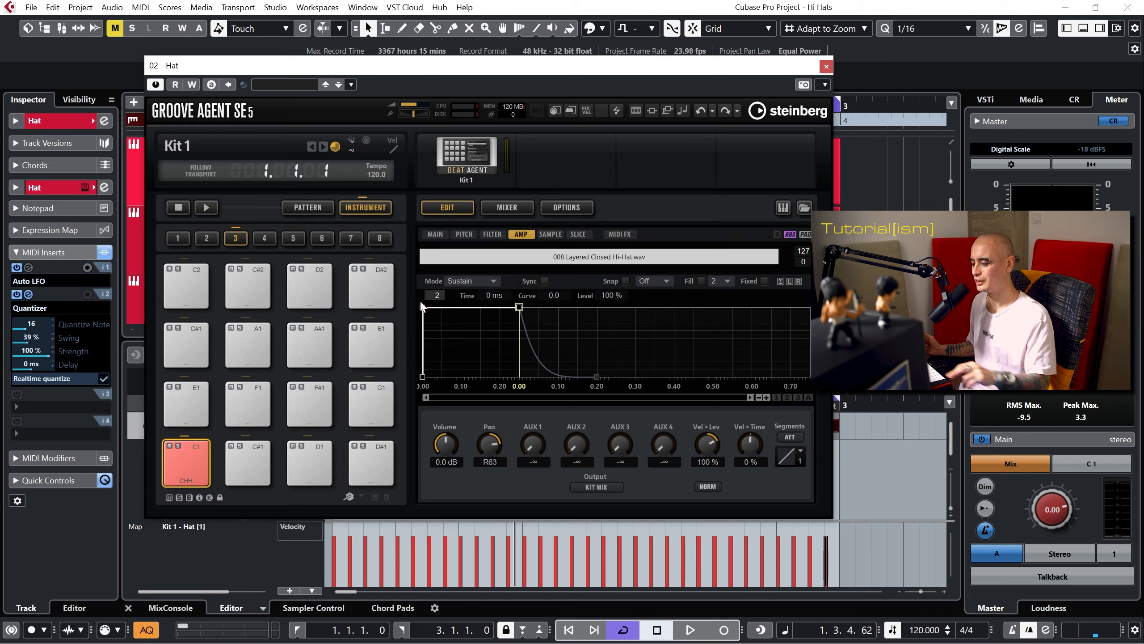
{"action": "key", "text": "space"}
{"action": "mouse_move", "coordinate": [424, 306]}
{"action": "left_mouse_down"}
{"action": "mouse_move", "coordinate": [449, 308]}
{"action": "mouse_move", "coordinate": [420, 306]}
{"action": "left_mouse_up"}
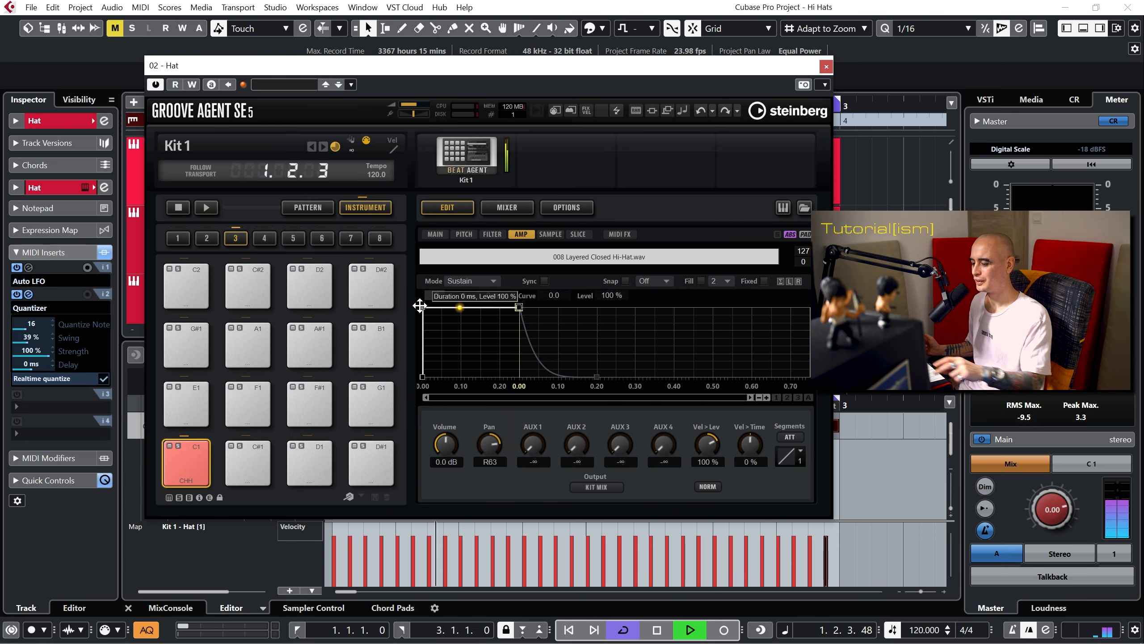
{"action": "key", "text": "space"}
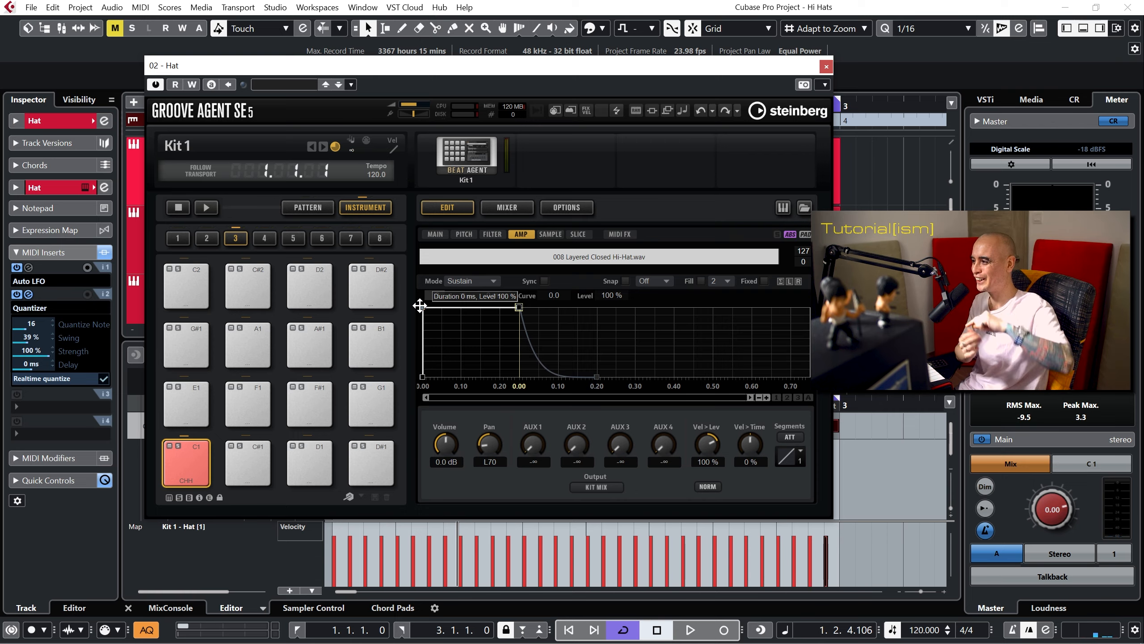
{"action": "left_click_drag", "start_coordinate": [419, 306], "coordinate": [453, 308]}
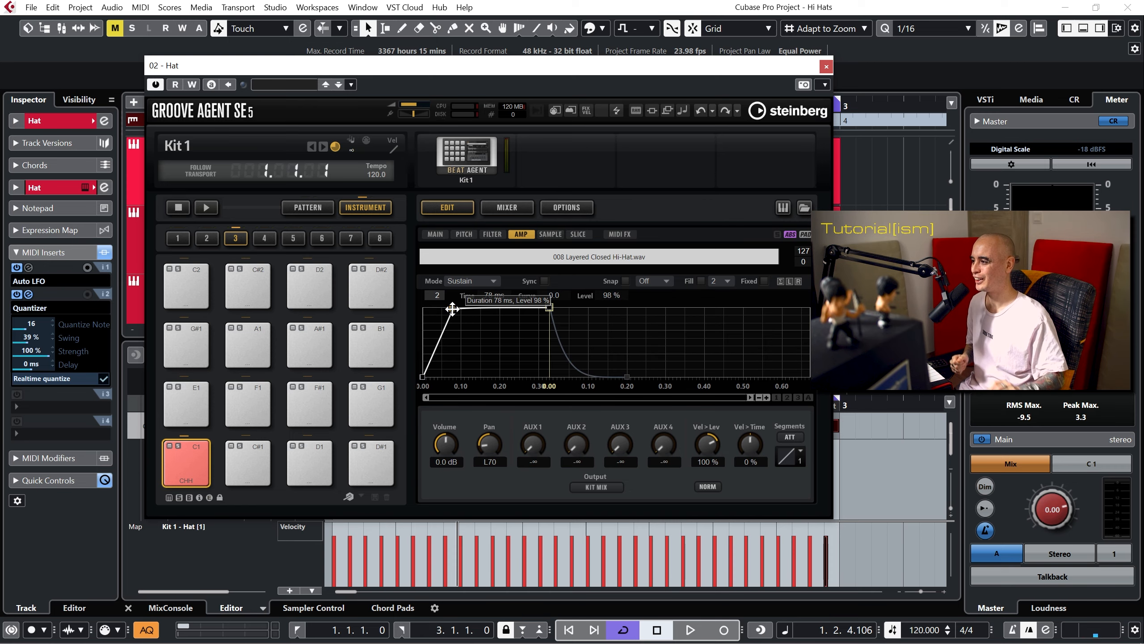
{"action": "left_click_drag", "start_coordinate": [453, 309], "coordinate": [411, 299]}
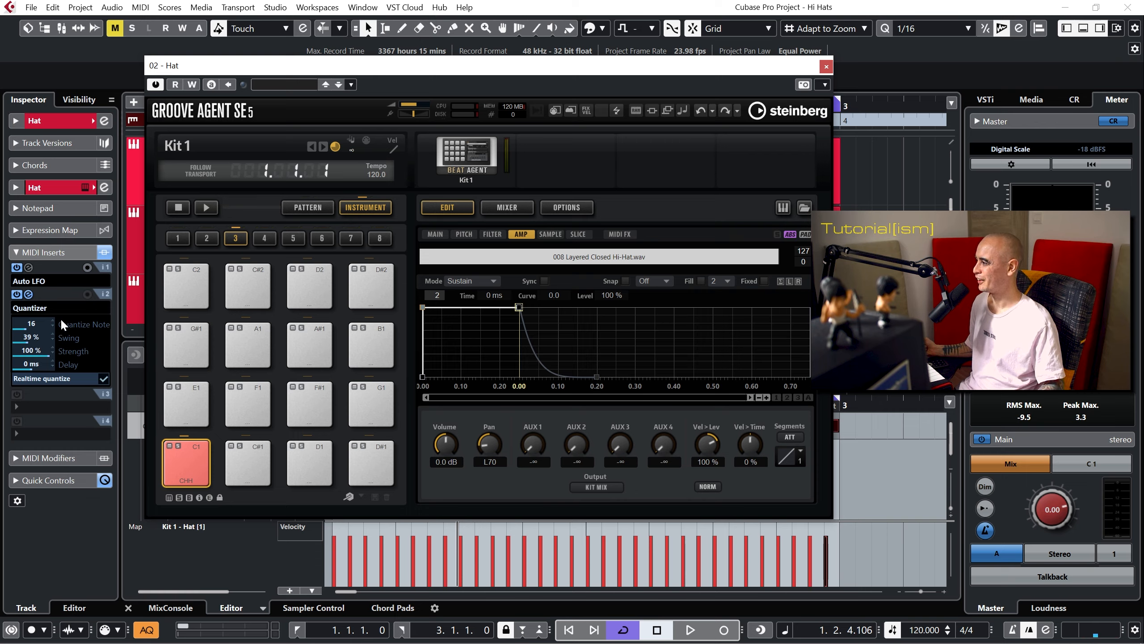
Step: Bypass the first Auto LFO and add another Auto LFO as the third MIDI insert, with controller type 25
{"action": "left_click", "coordinate": [17, 267]}
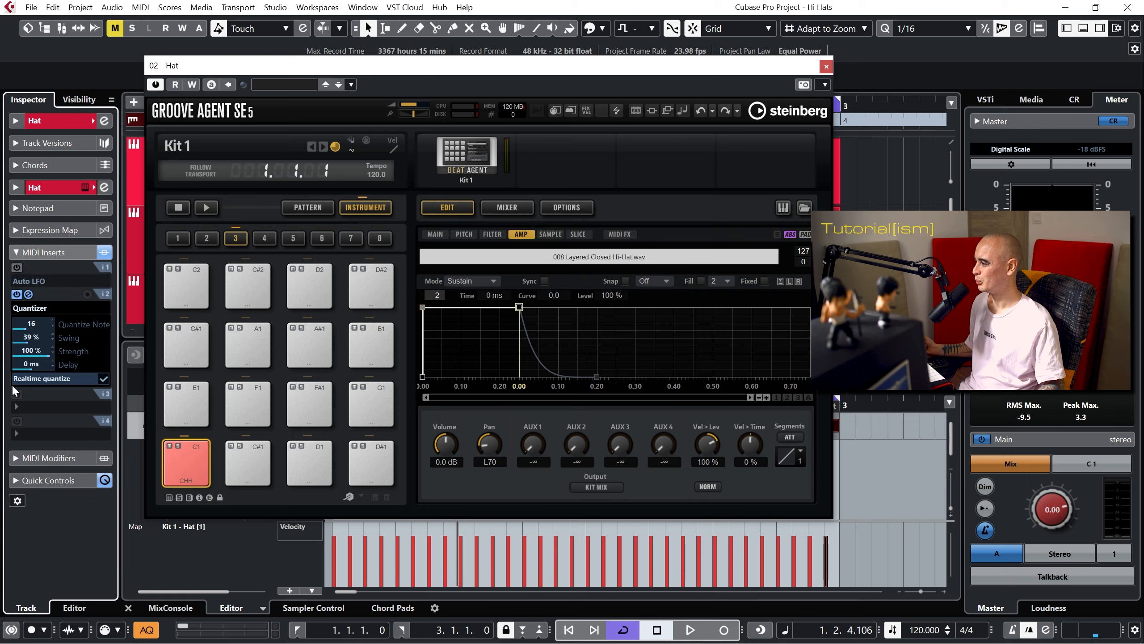
{"action": "left_click", "coordinate": [30, 408]}
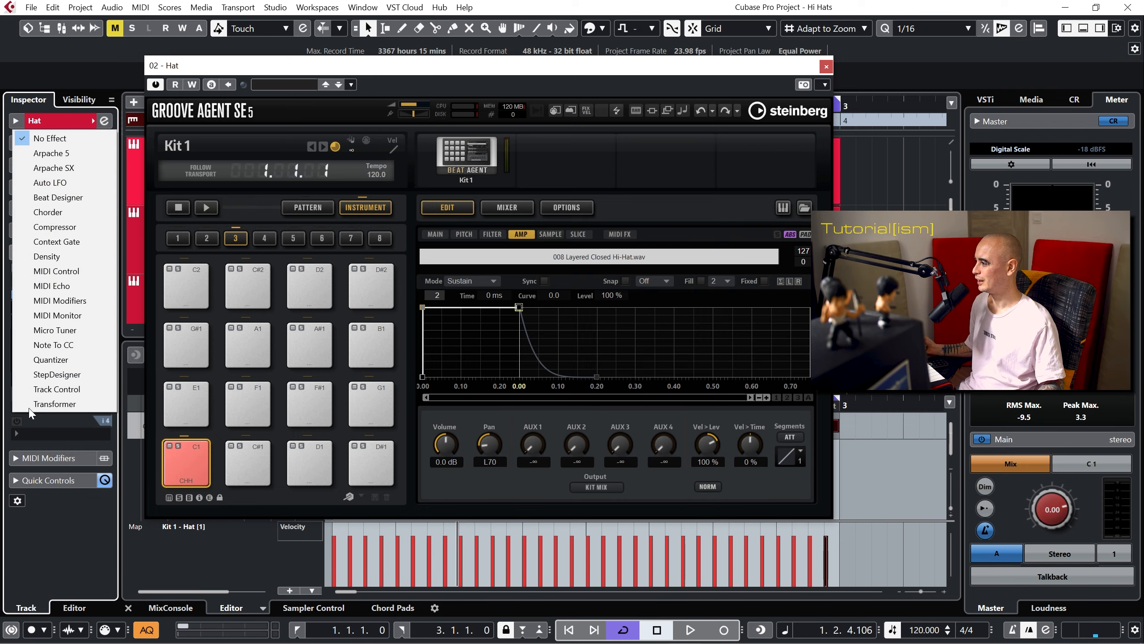
{"action": "left_click", "coordinate": [85, 182]}
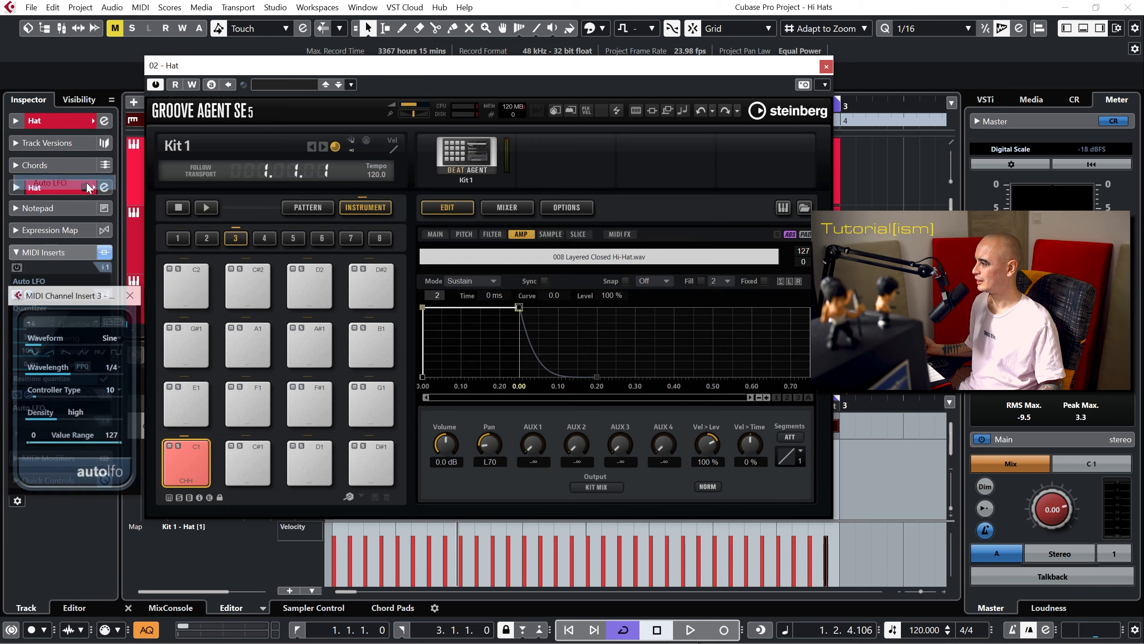
{"action": "left_click", "coordinate": [107, 390]}
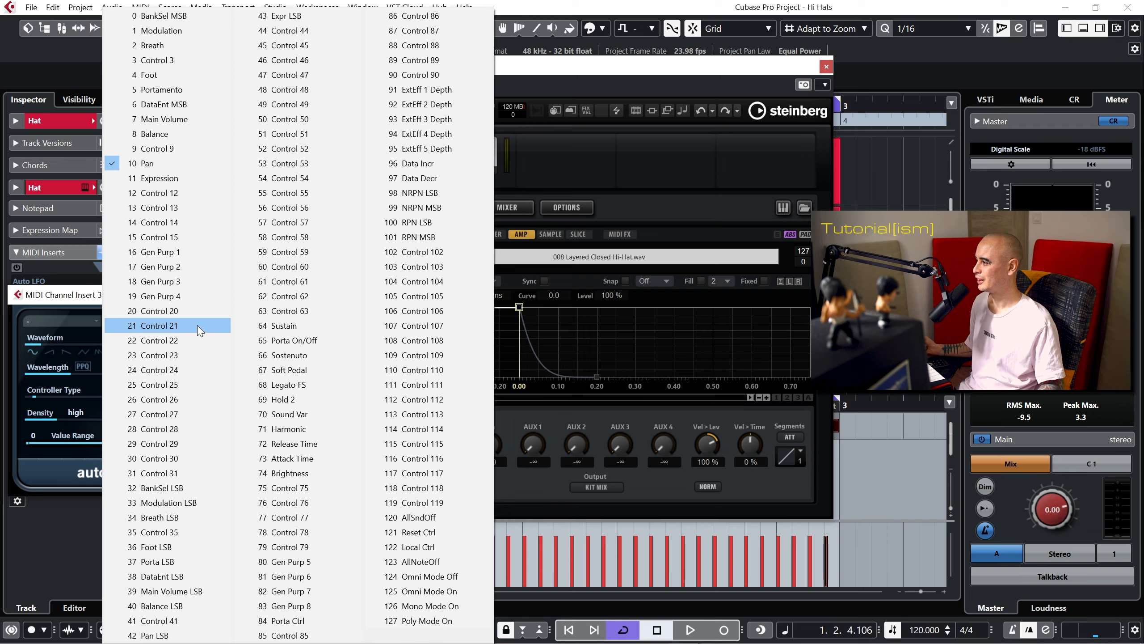
{"action": "left_click", "coordinate": [190, 384]}
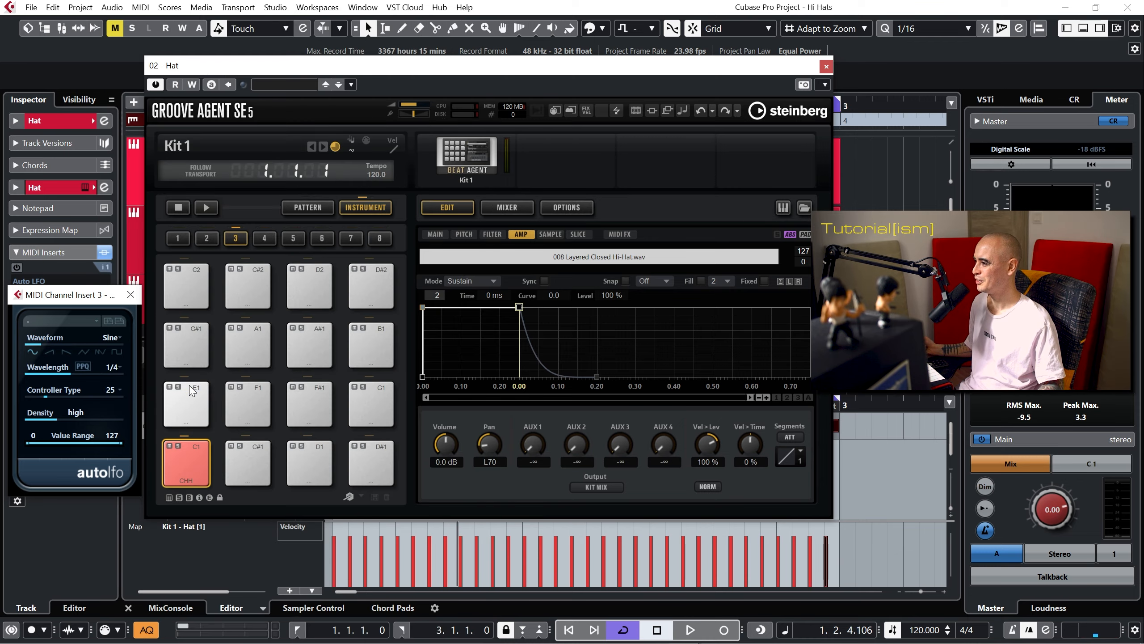
Step: Assign the new LFO's controller to the CHH pad's Amp Env Attack with Learn CC, playing the project from the start
{"action": "mouse_move", "coordinate": [422, 307]}
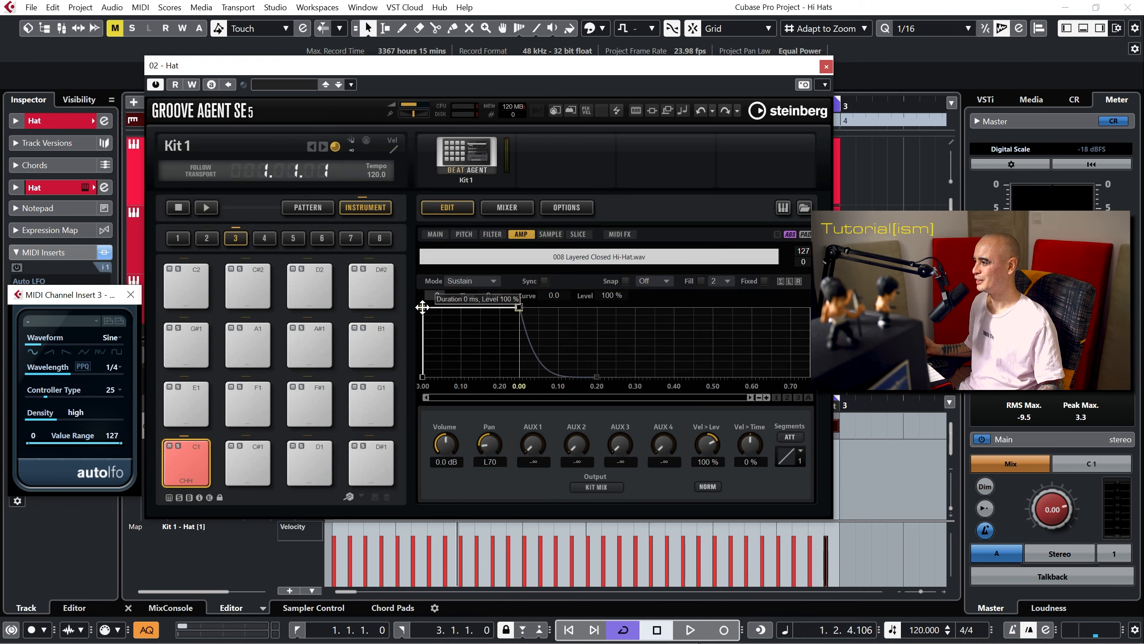
{"action": "right_click", "coordinate": [423, 308]}
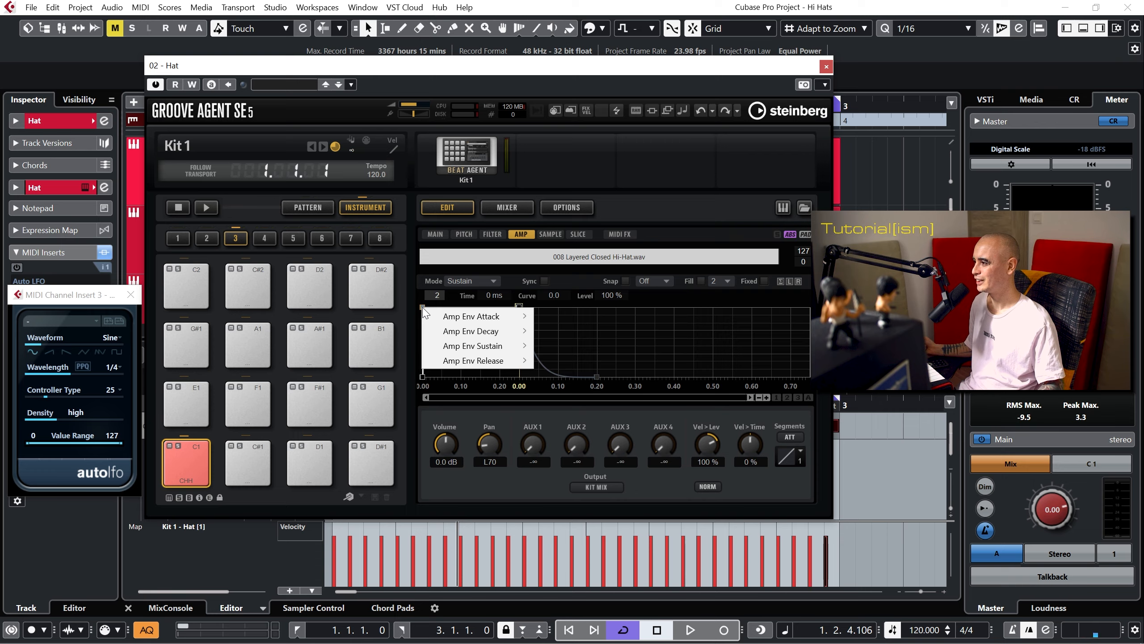
{"action": "mouse_move", "coordinate": [496, 316]}
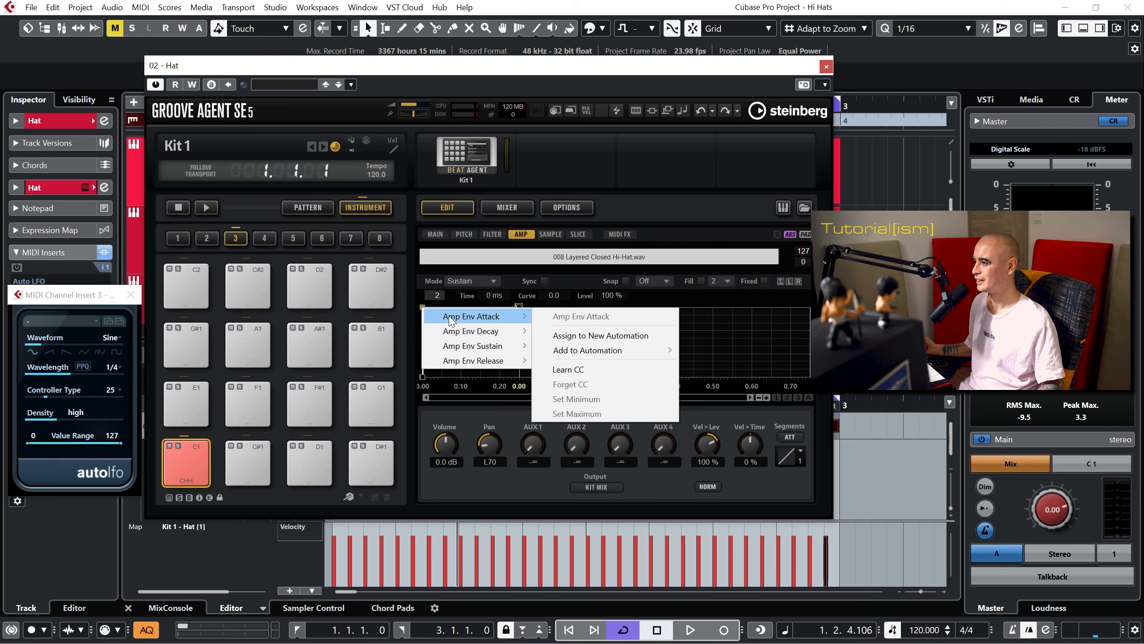
{"action": "left_click", "coordinate": [594, 364]}
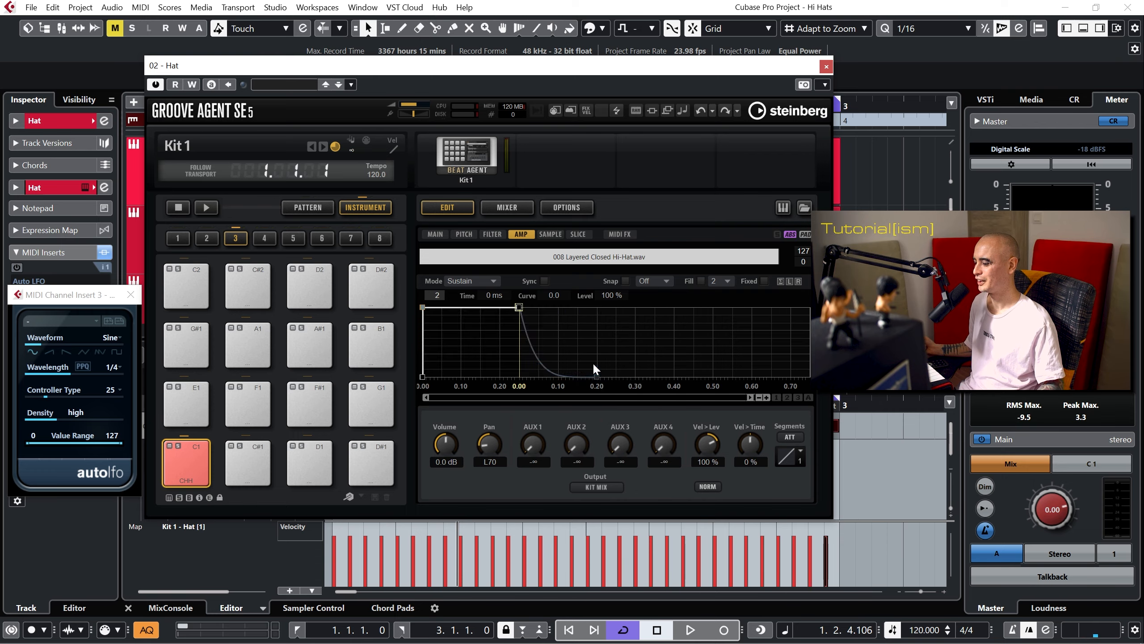
{"action": "key", "text": "period"}
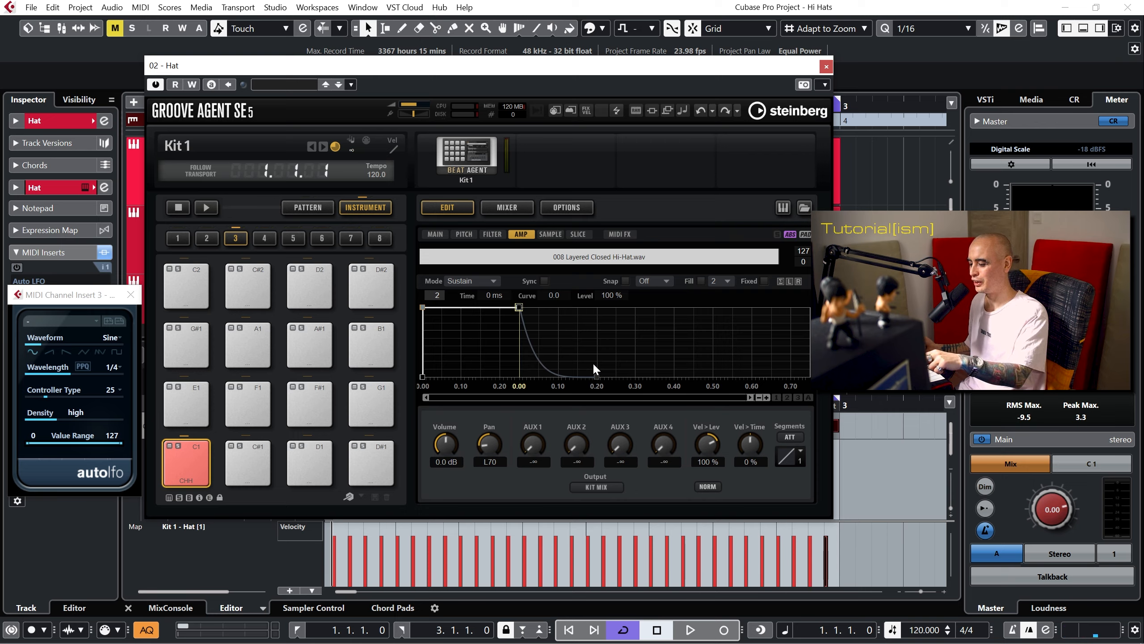
{"action": "key", "text": "space"}
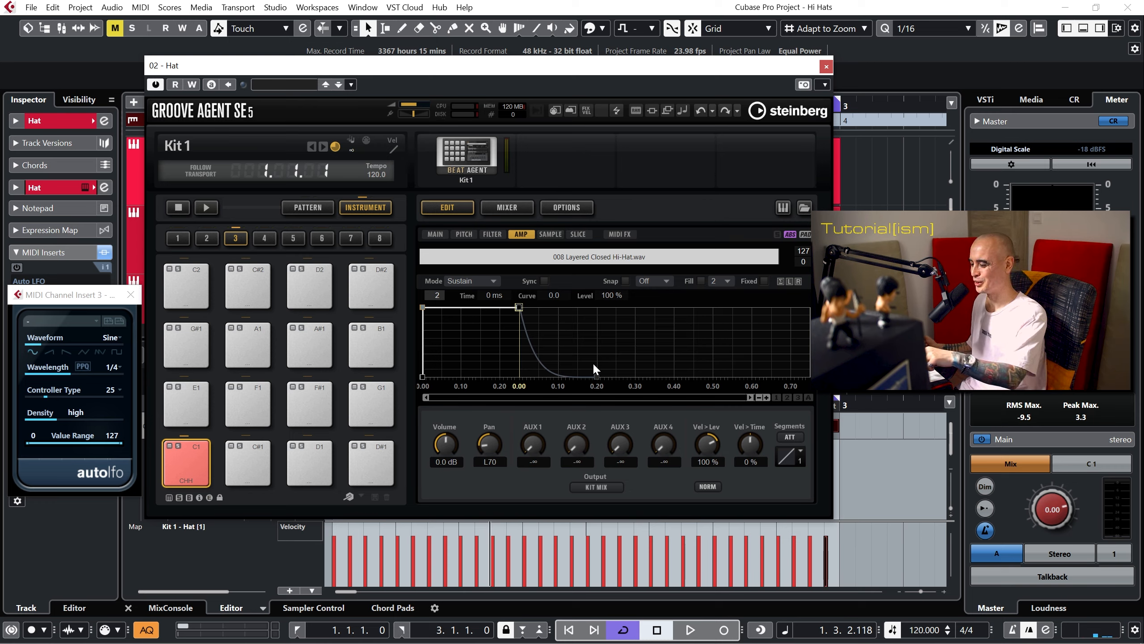
Step: Narrow the third-insert Auto LFO's value range to 55–97 while playing the project from the start, and stop playback
{"action": "key", "text": "Home"}
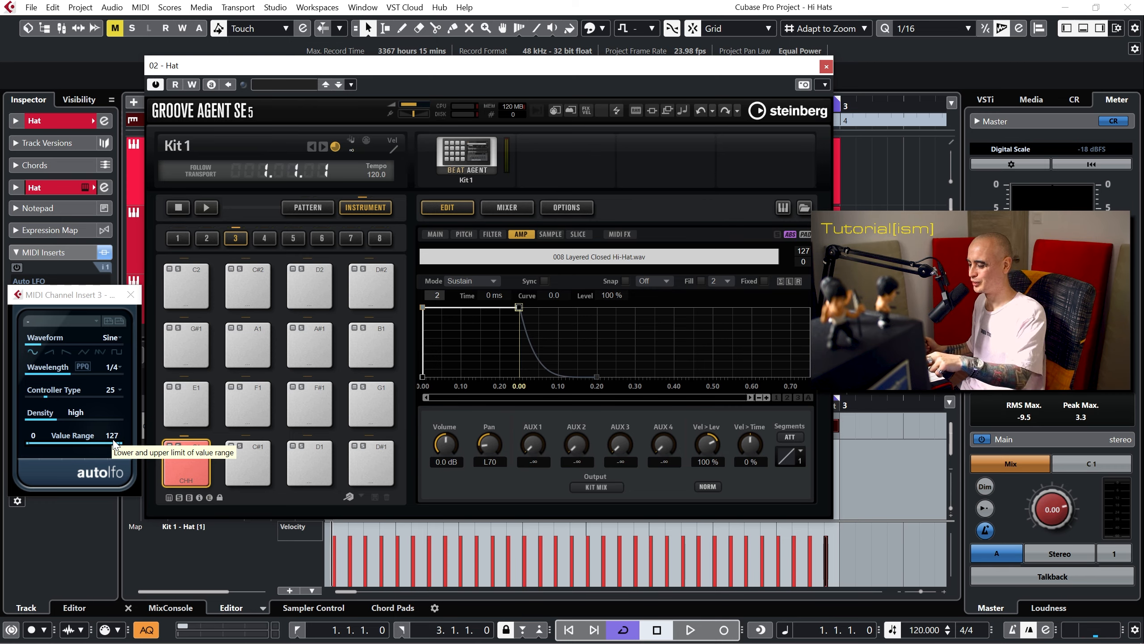
{"action": "key", "text": "space"}
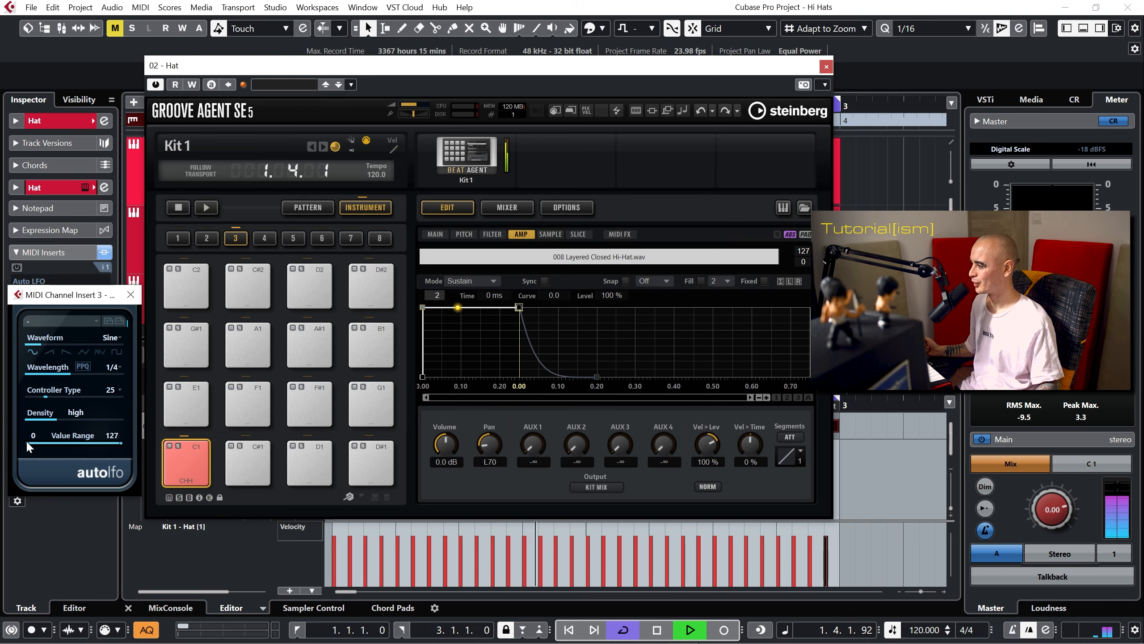
{"action": "left_click_drag", "start_coordinate": [26, 442], "coordinate": [68, 447]}
{"action": "left_click_drag", "start_coordinate": [67, 442], "coordinate": [67, 444]}
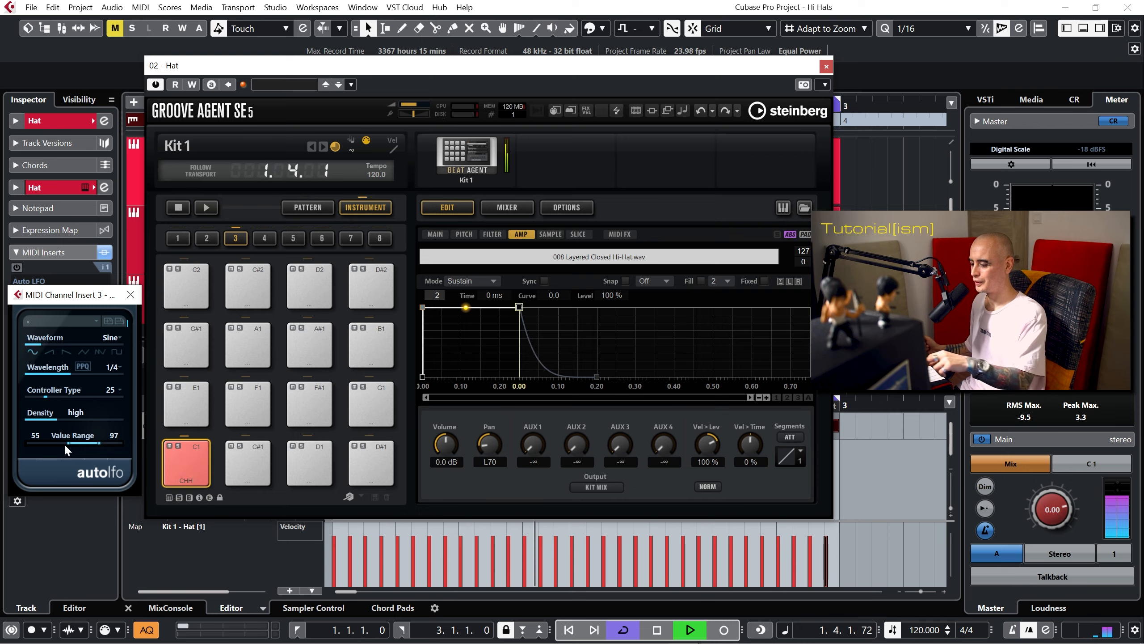
{"action": "key", "text": "space"}
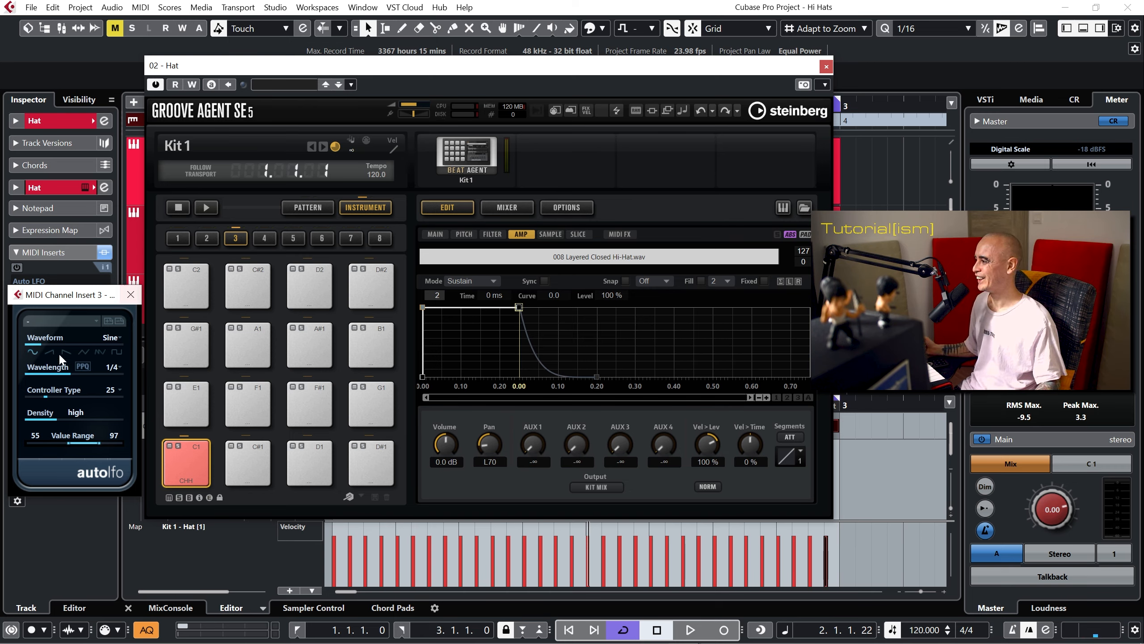
Step: Try a 1/8 wavelength on the third-insert Auto LFO during playback, settle on 1/4 T, and audition the result
{"action": "left_click", "coordinate": [115, 367]}
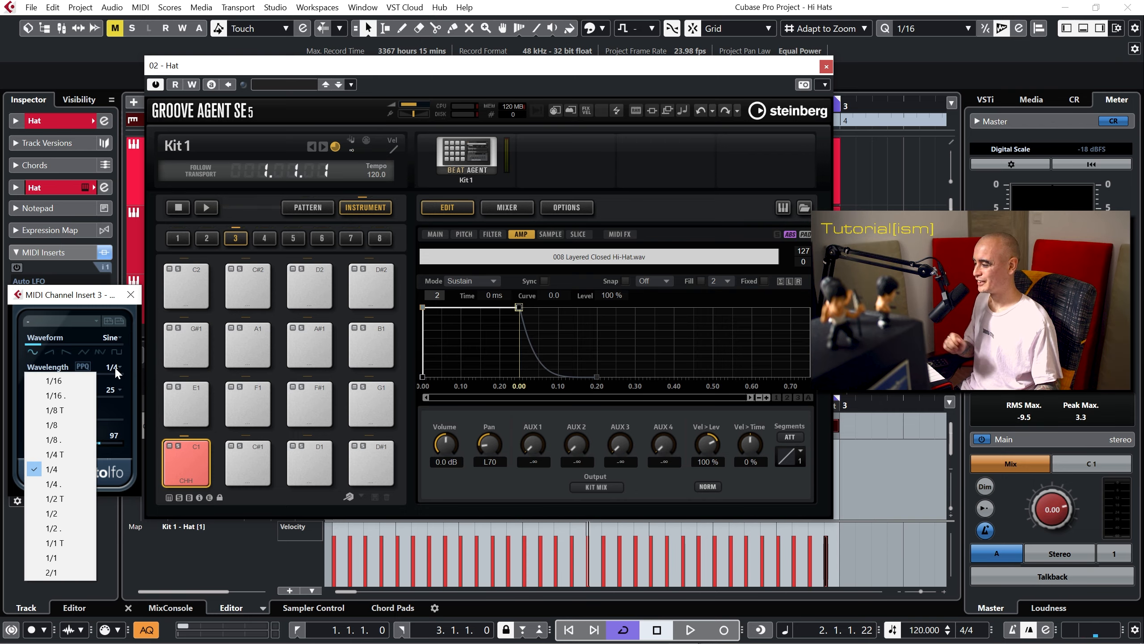
{"action": "key", "text": "space"}
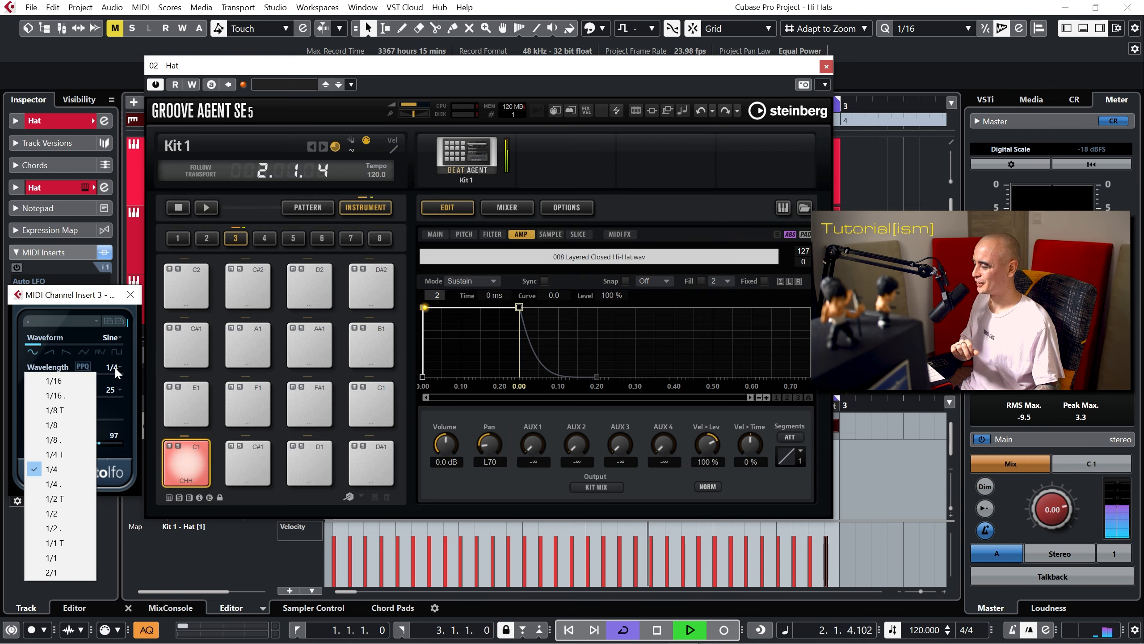
{"action": "left_click", "coordinate": [71, 438]}
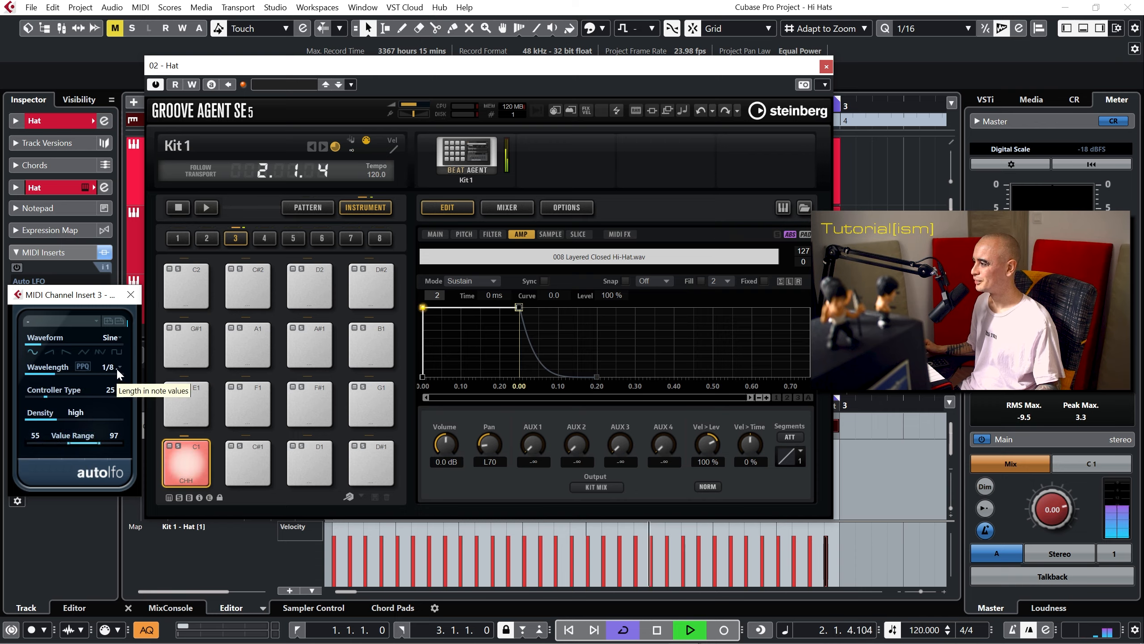
{"action": "left_click", "coordinate": [116, 367]}
{"action": "left_click", "coordinate": [80, 423]}
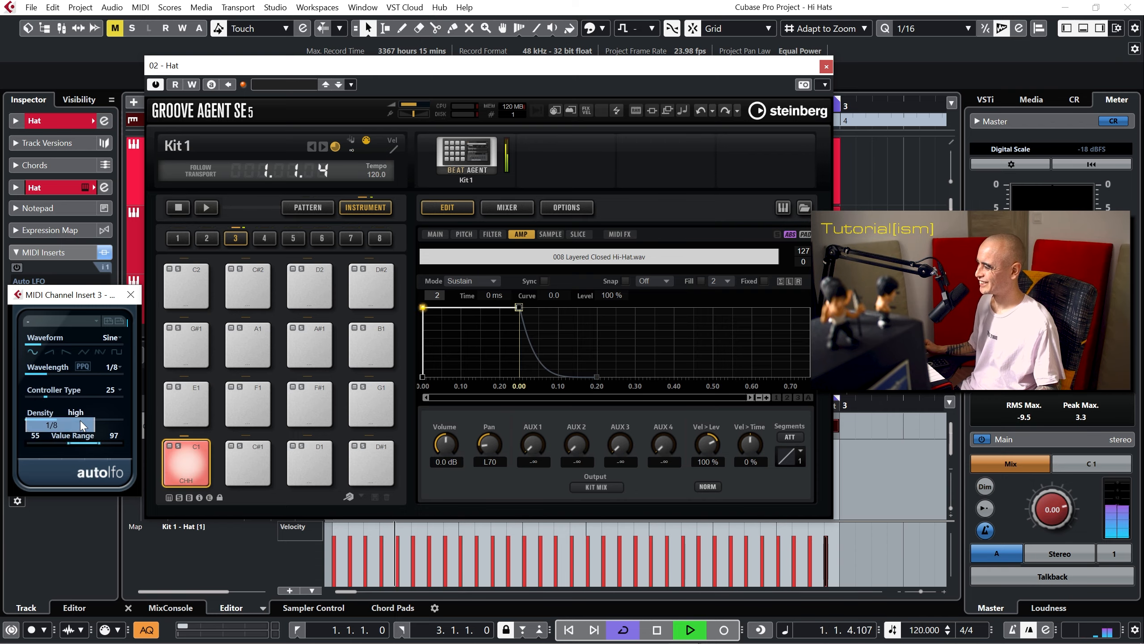
{"action": "left_click", "coordinate": [118, 366]}
{"action": "left_click", "coordinate": [77, 454]}
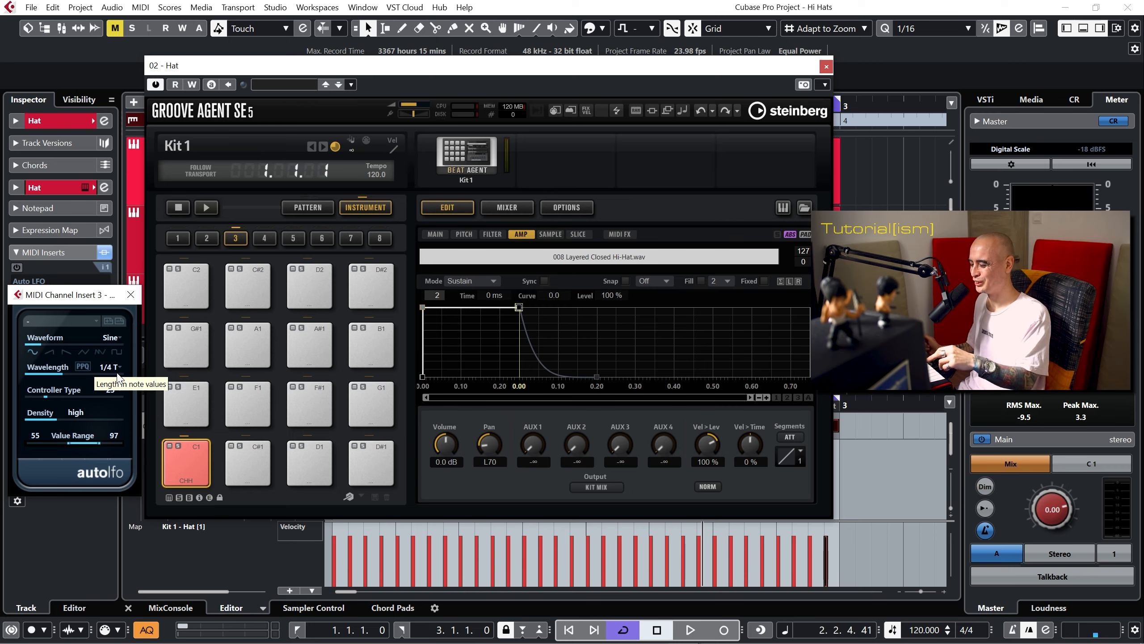
{"action": "key", "text": "space"}
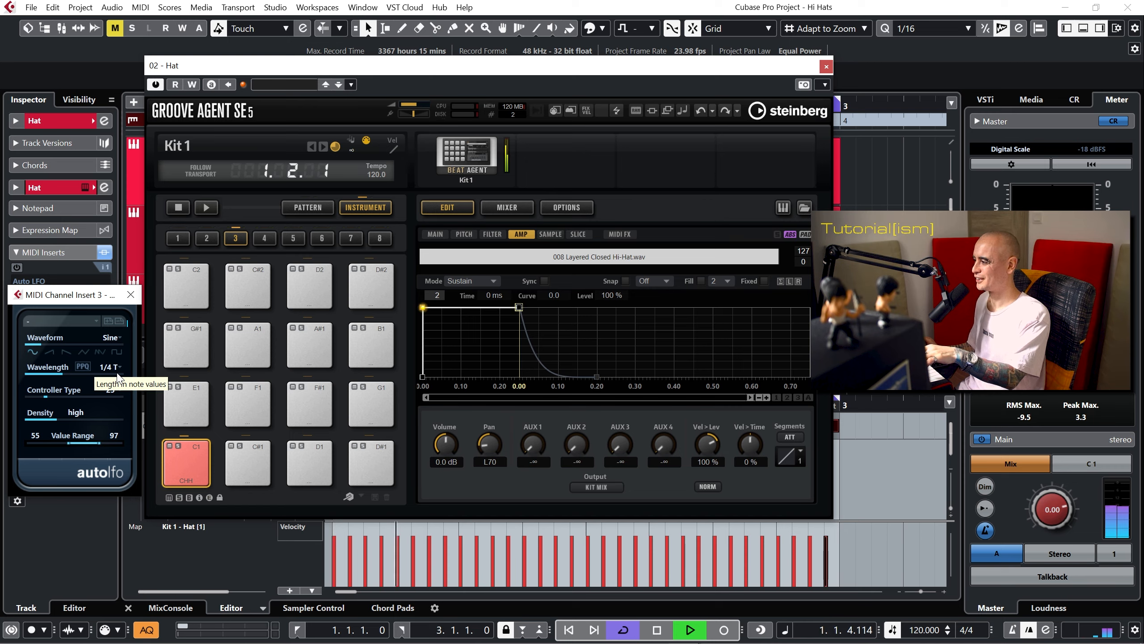
{"action": "key", "text": "space"}
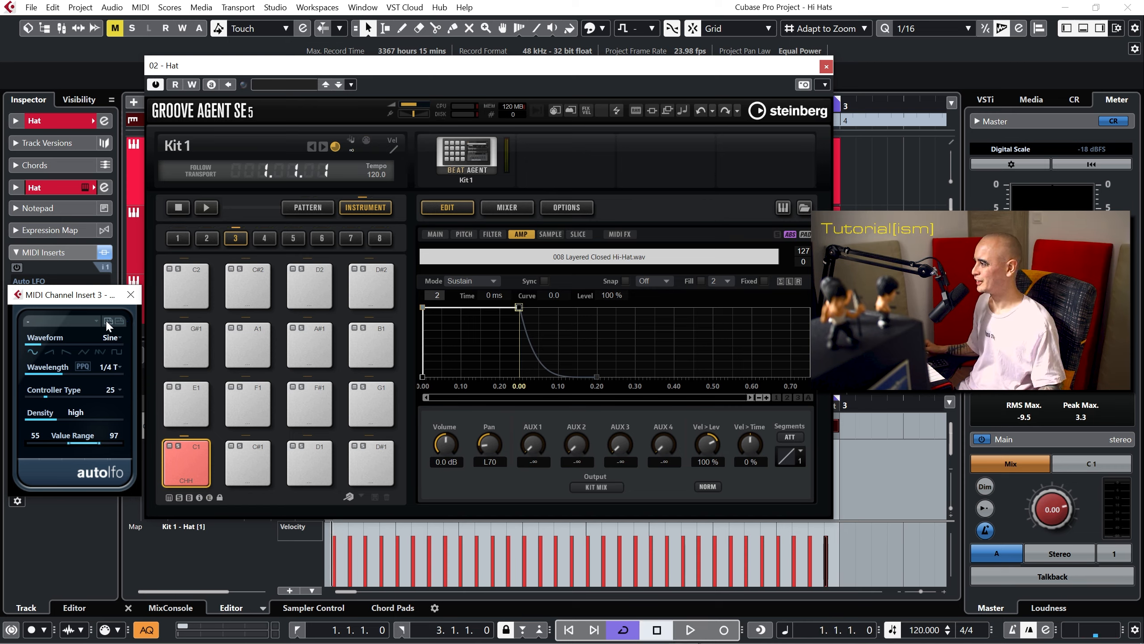
Step: Reactivate the first Auto LFO MIDI insert and play the project briefly to hear both LFOs together
{"action": "left_click", "coordinate": [17, 269]}
{"action": "key", "text": "space"}
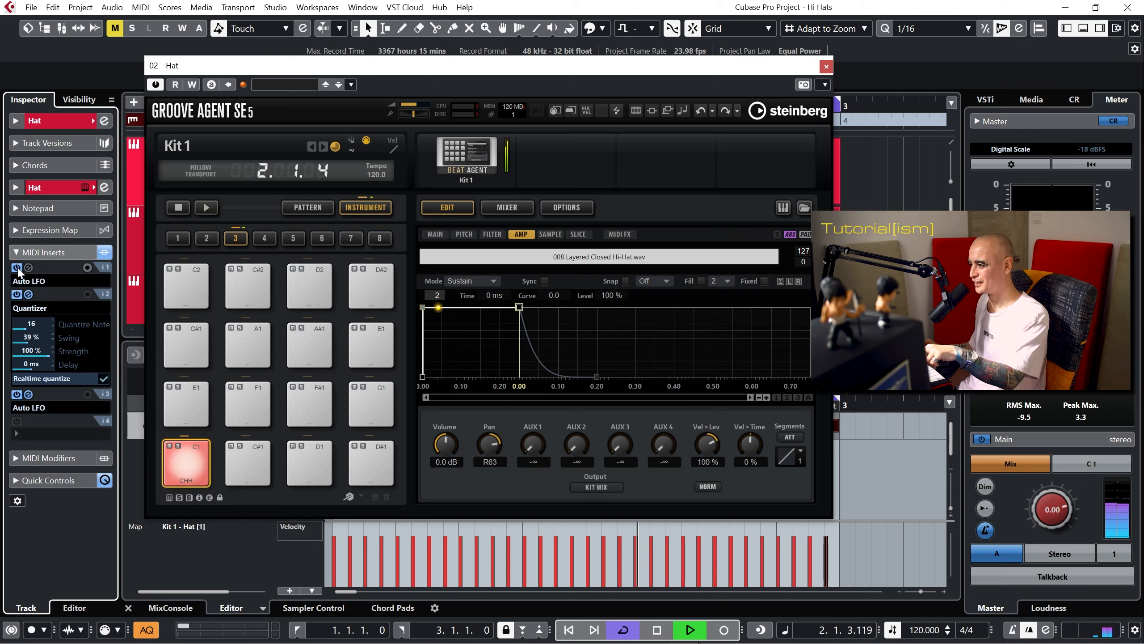
{"action": "key", "text": "space"}
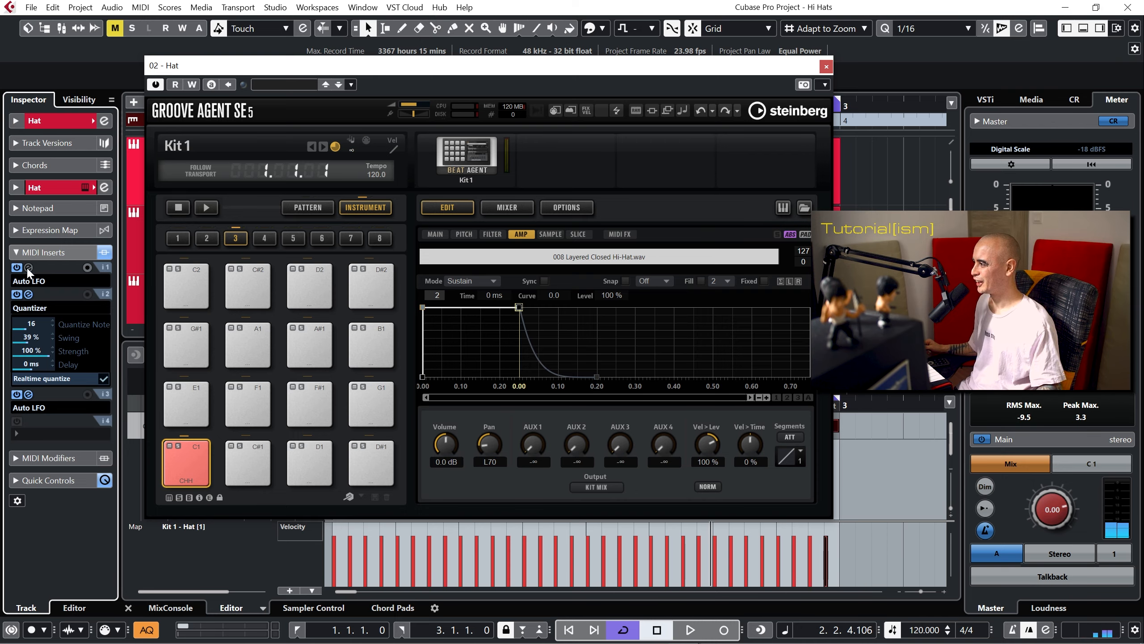
Step: Set the first Auto LFO's waveform to Sine and narrow its value range to 31–94 during playback, and stop the project
{"action": "left_click", "coordinate": [28, 267]}
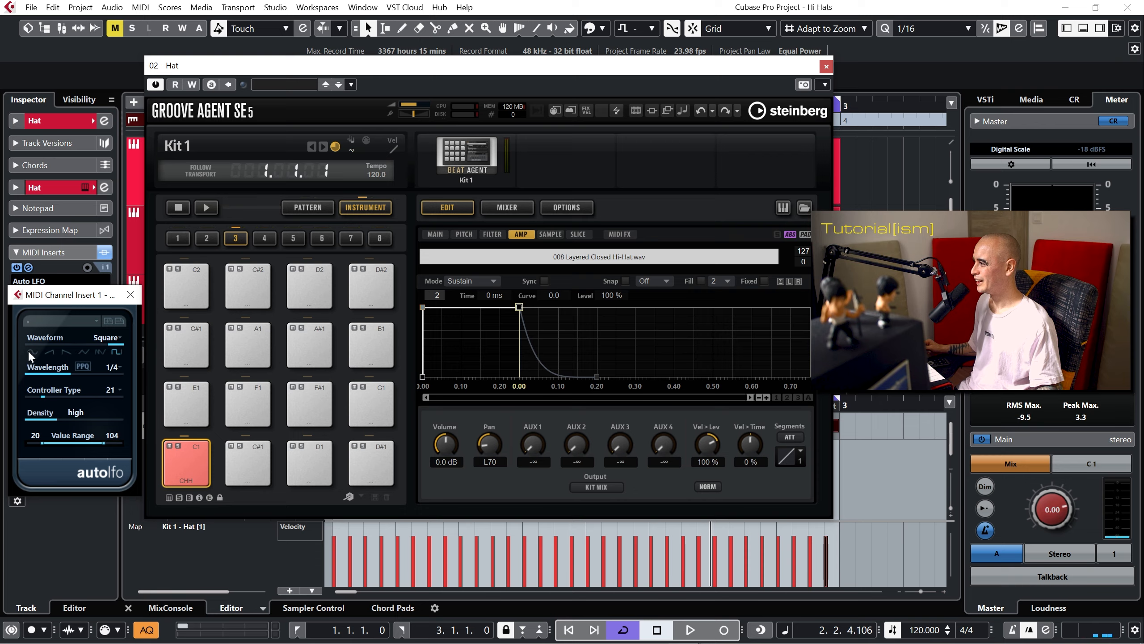
{"action": "left_click", "coordinate": [31, 352]}
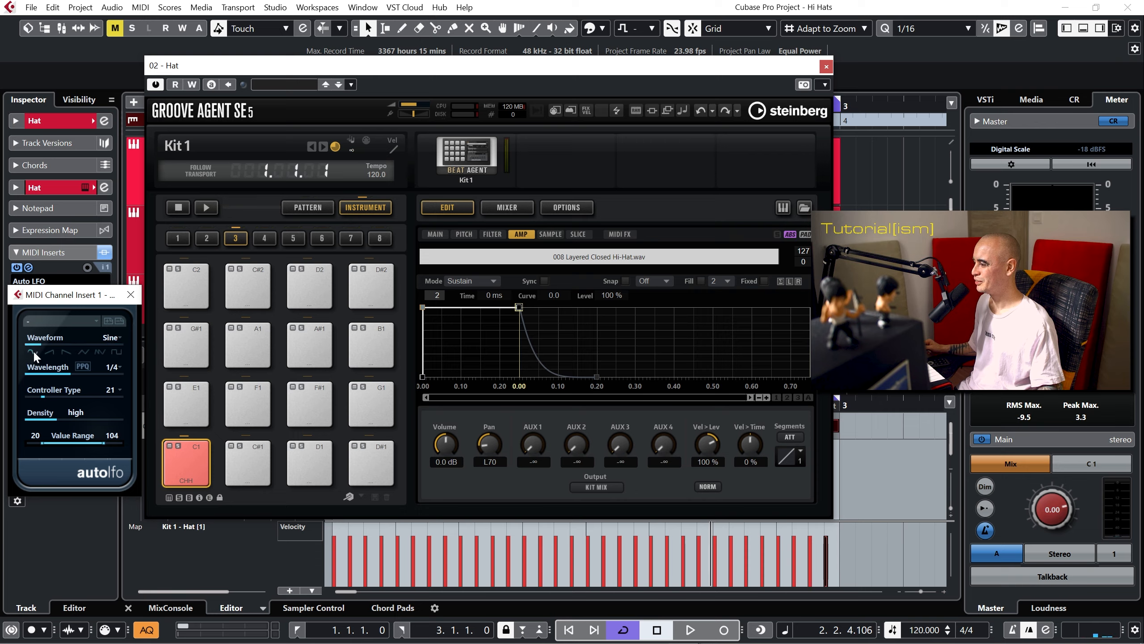
{"action": "key", "text": "space"}
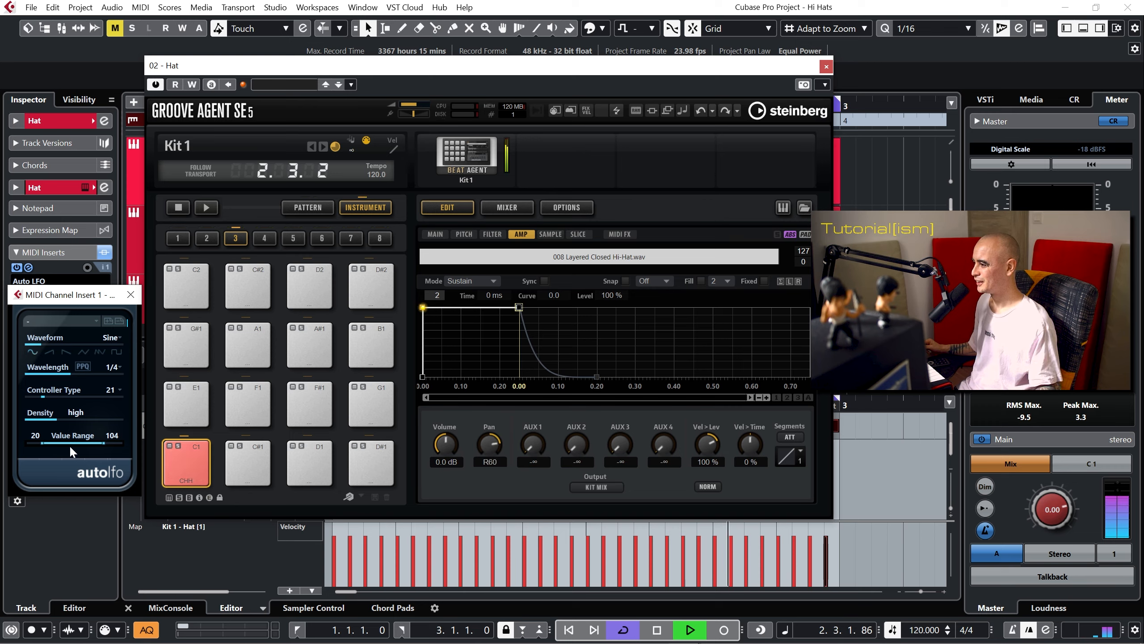
{"action": "left_click_drag", "start_coordinate": [71, 445], "coordinate": [74, 414]}
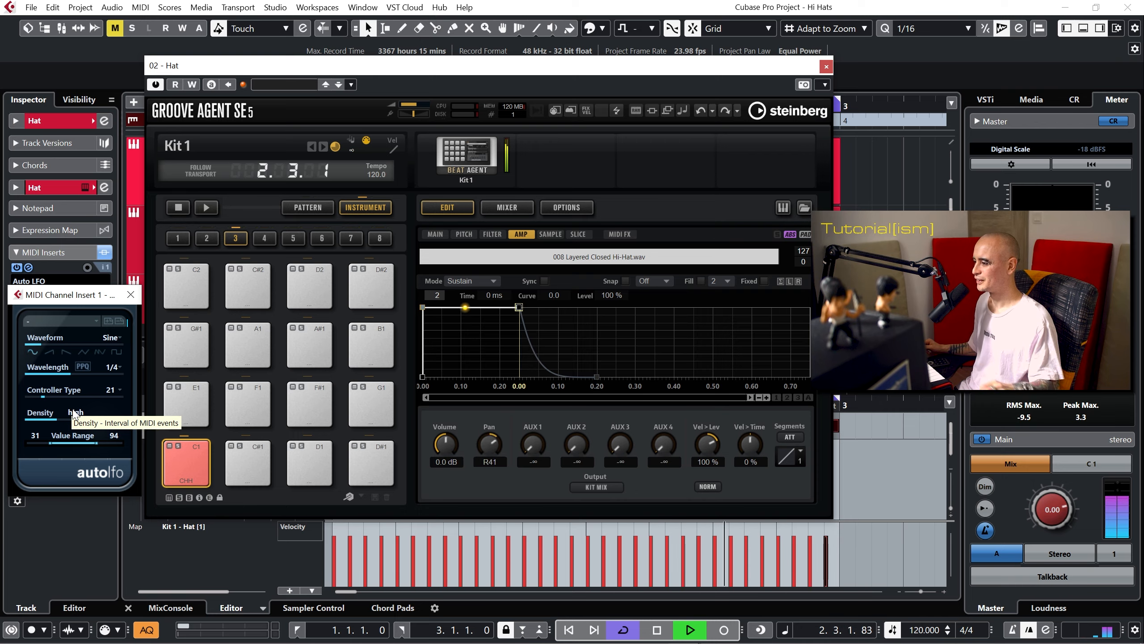
{"action": "key", "text": "space"}
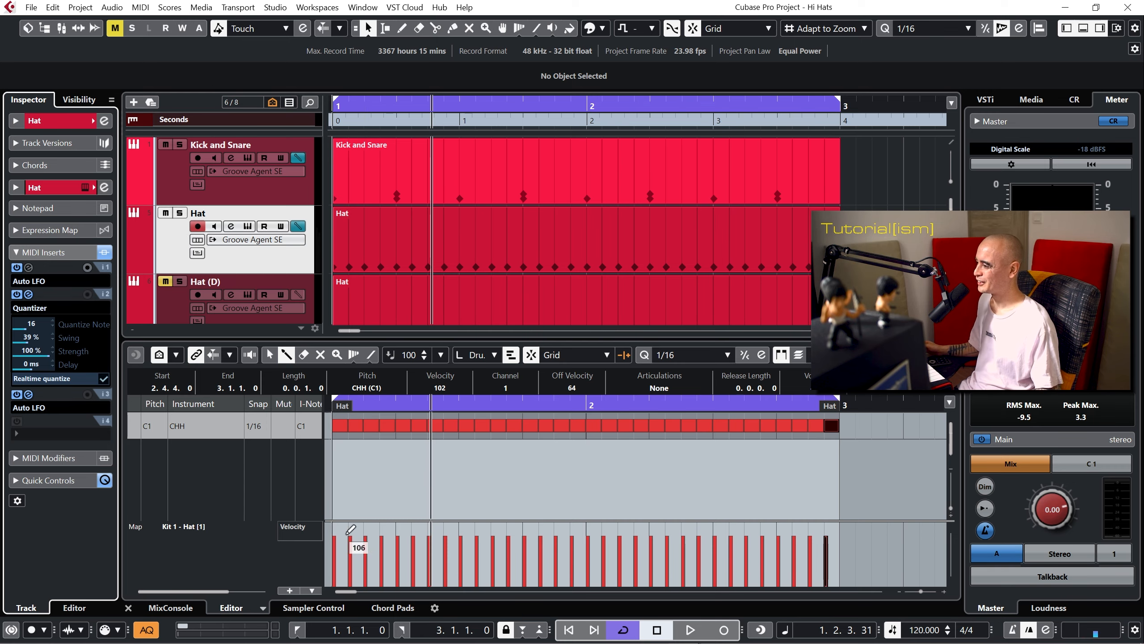
Step: Lower the CHH notes' velocities to about 35–57 across both bars, leaving every third note accented and including the last two notes
{"action": "left_click", "coordinate": [335, 558]}
{"action": "left_click", "coordinate": [350, 557]}
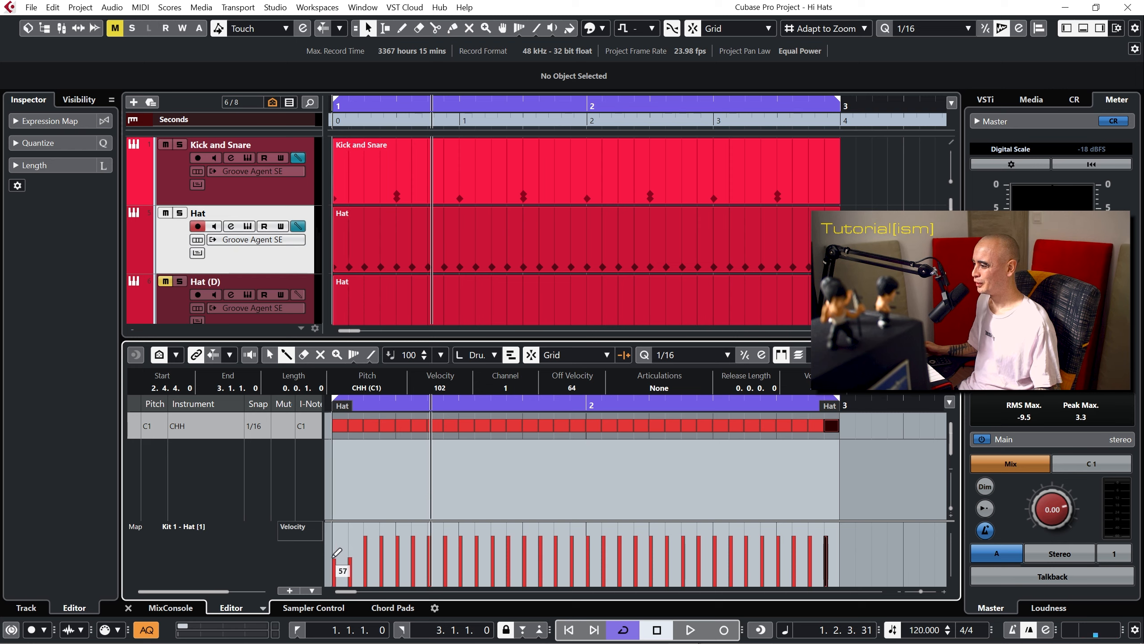
{"action": "left_click", "coordinate": [381, 564]}
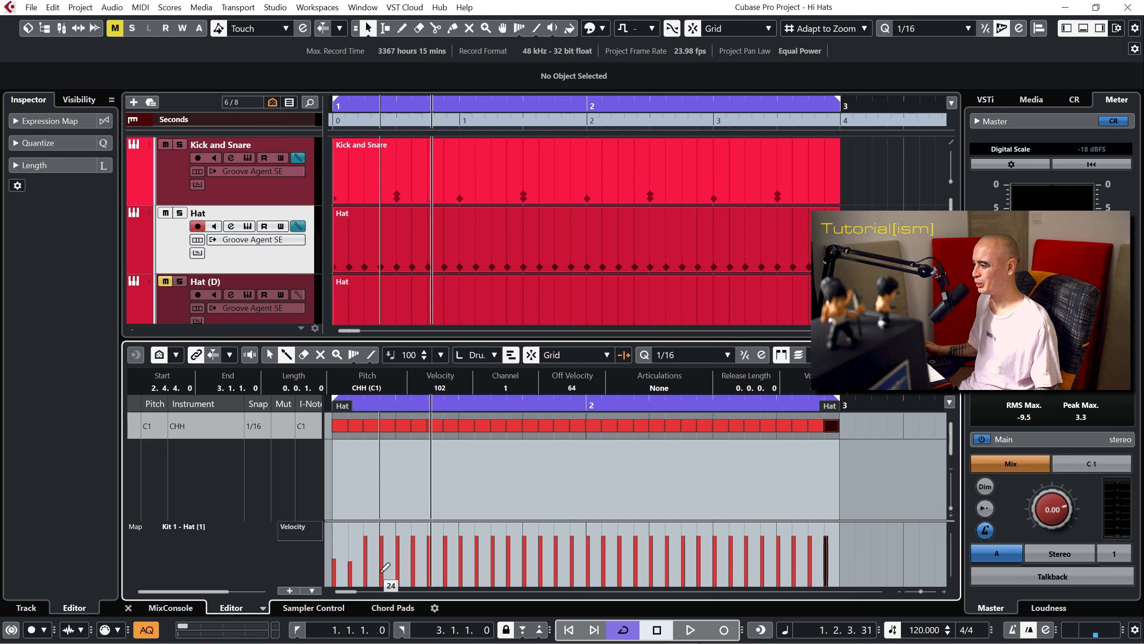
{"action": "left_click", "coordinate": [397, 561]}
{"action": "left_click", "coordinate": [429, 561]}
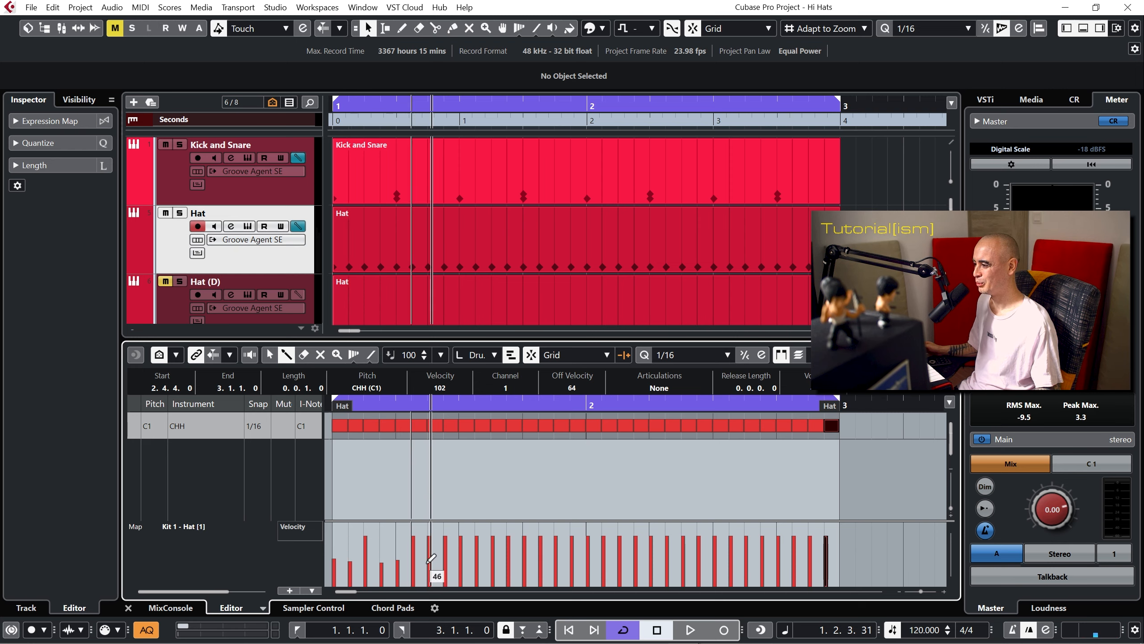
{"action": "left_click", "coordinate": [445, 559]}
{"action": "left_click", "coordinate": [476, 562]}
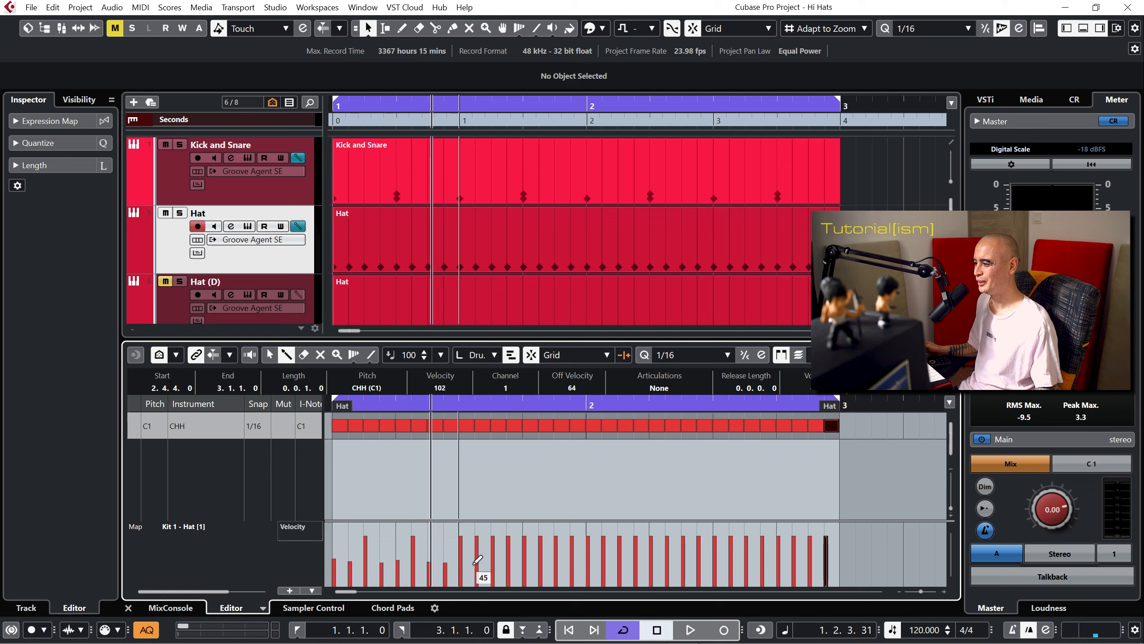
{"action": "left_click", "coordinate": [494, 561]}
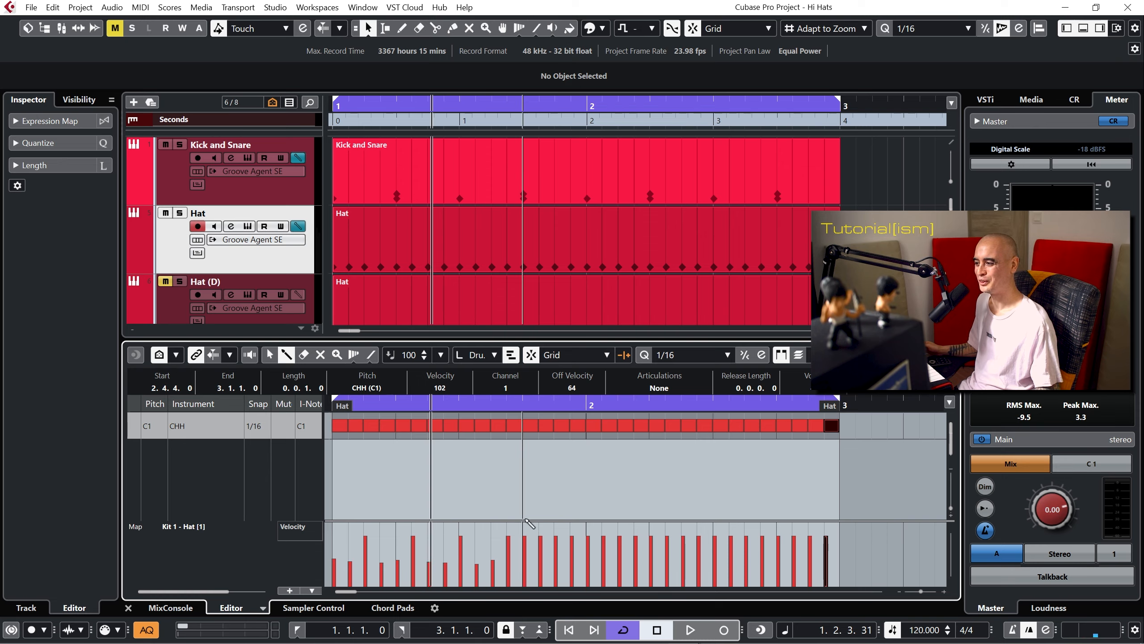
{"action": "left_click", "coordinate": [524, 559]}
{"action": "left_click", "coordinate": [540, 558]}
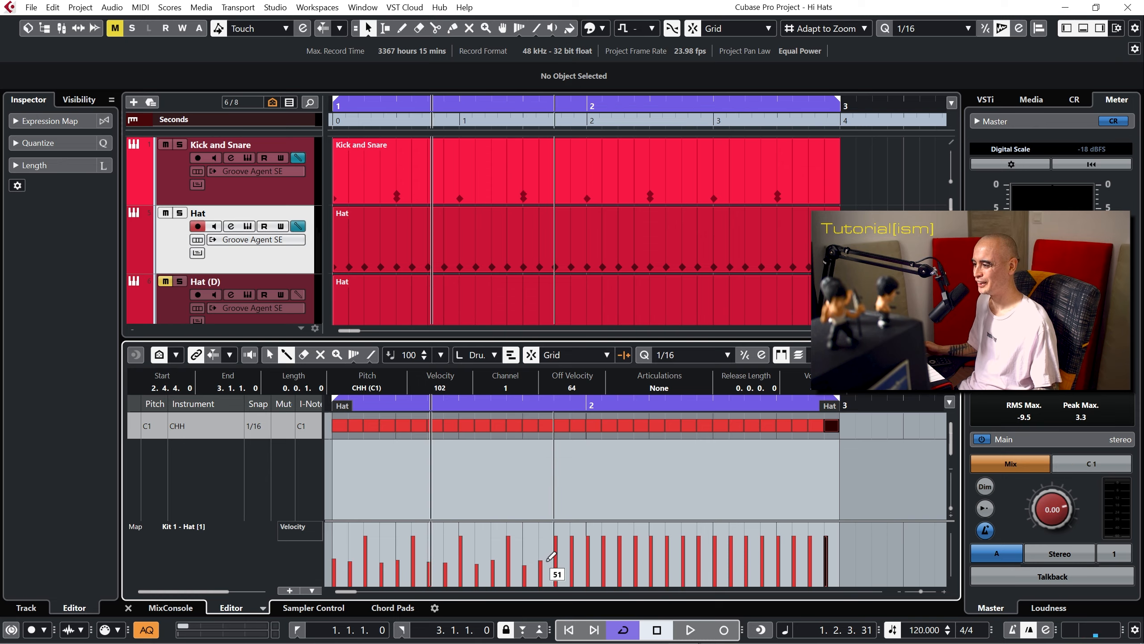
{"action": "left_click", "coordinate": [571, 561]}
{"action": "left_click", "coordinate": [588, 564]}
{"action": "left_click", "coordinate": [619, 567]}
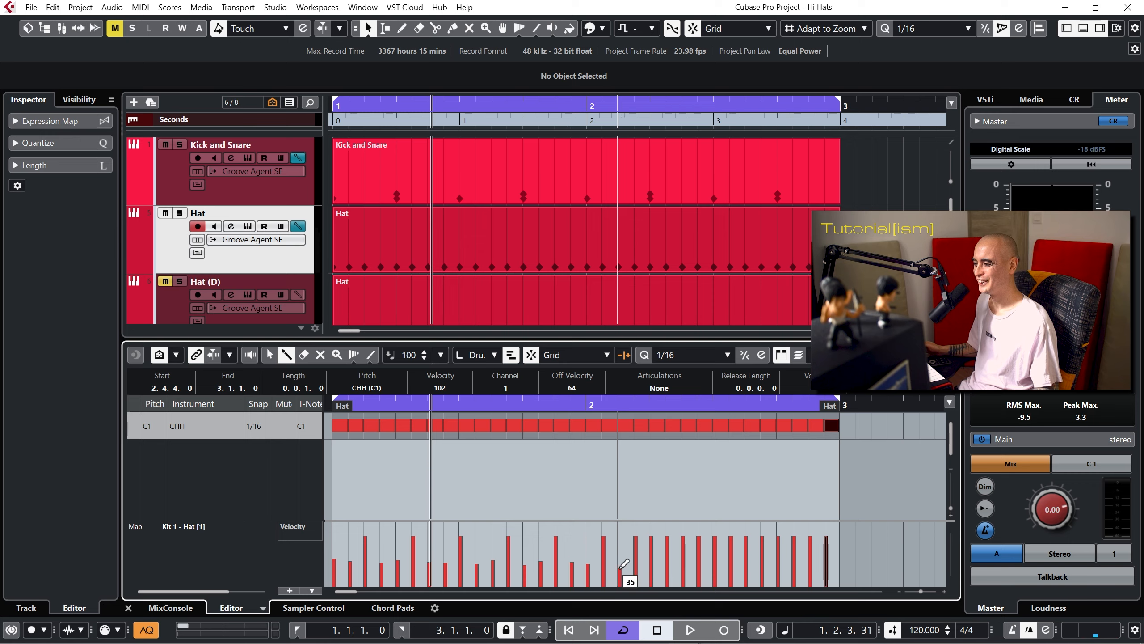
{"action": "left_click", "coordinate": [635, 562]}
{"action": "left_click", "coordinate": [668, 559]}
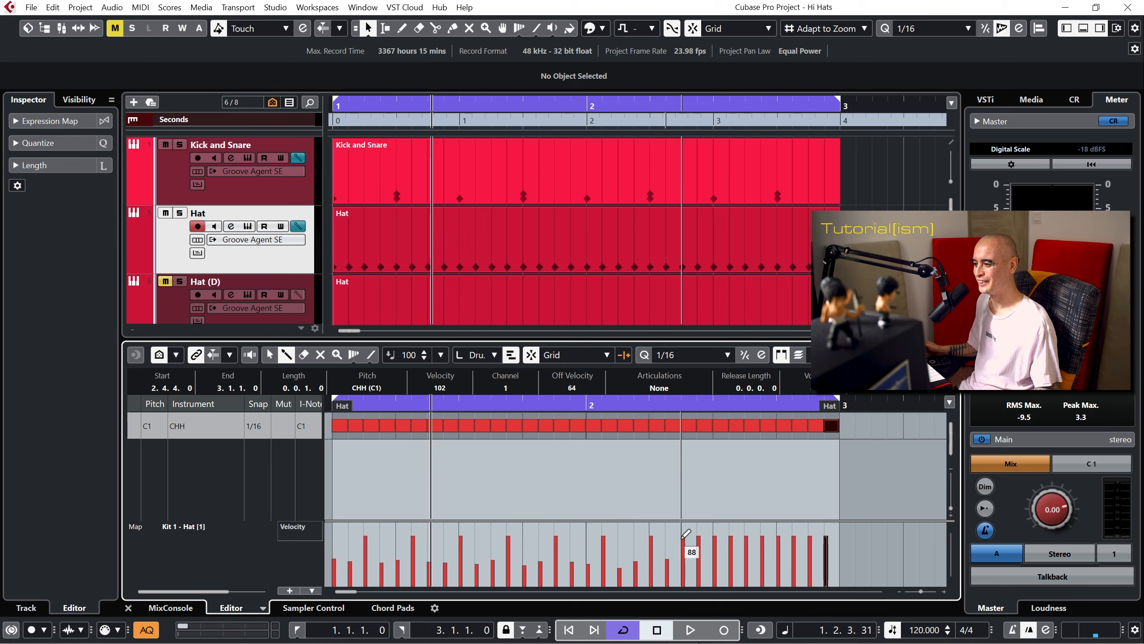
{"action": "left_click", "coordinate": [684, 567]}
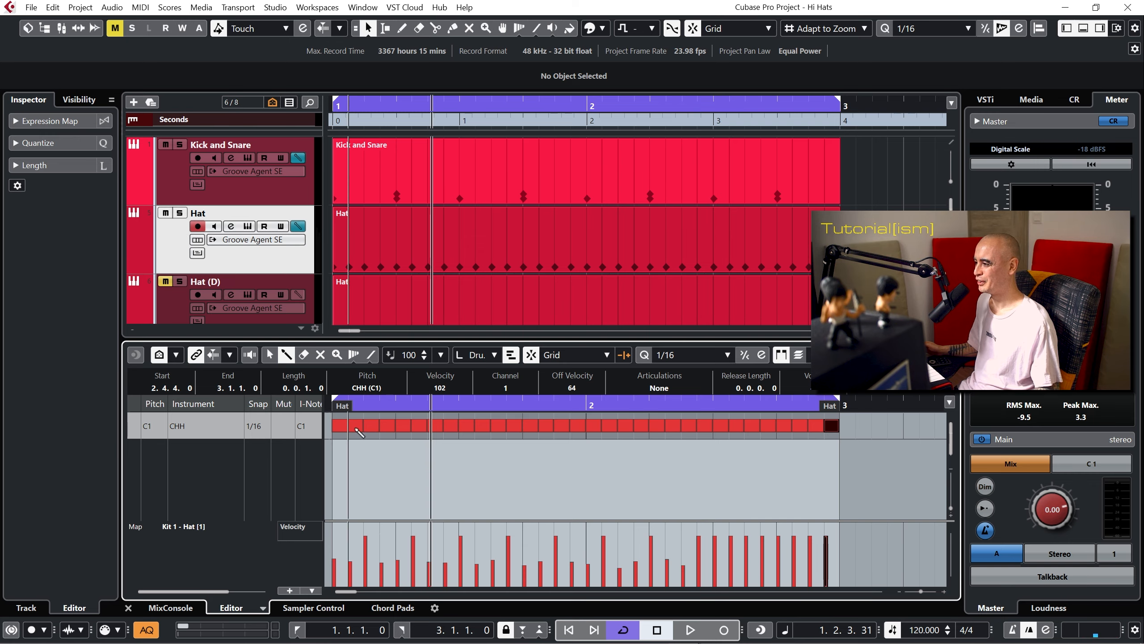
{"action": "left_click", "coordinate": [716, 563]}
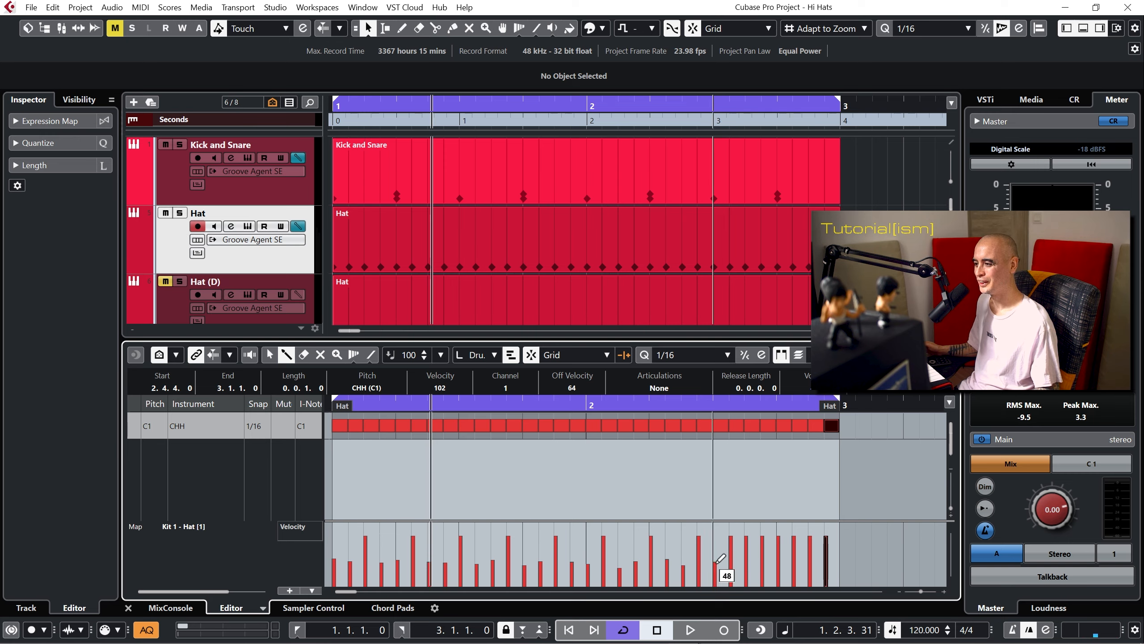
{"action": "left_click", "coordinate": [733, 562]}
{"action": "left_click", "coordinate": [763, 566]}
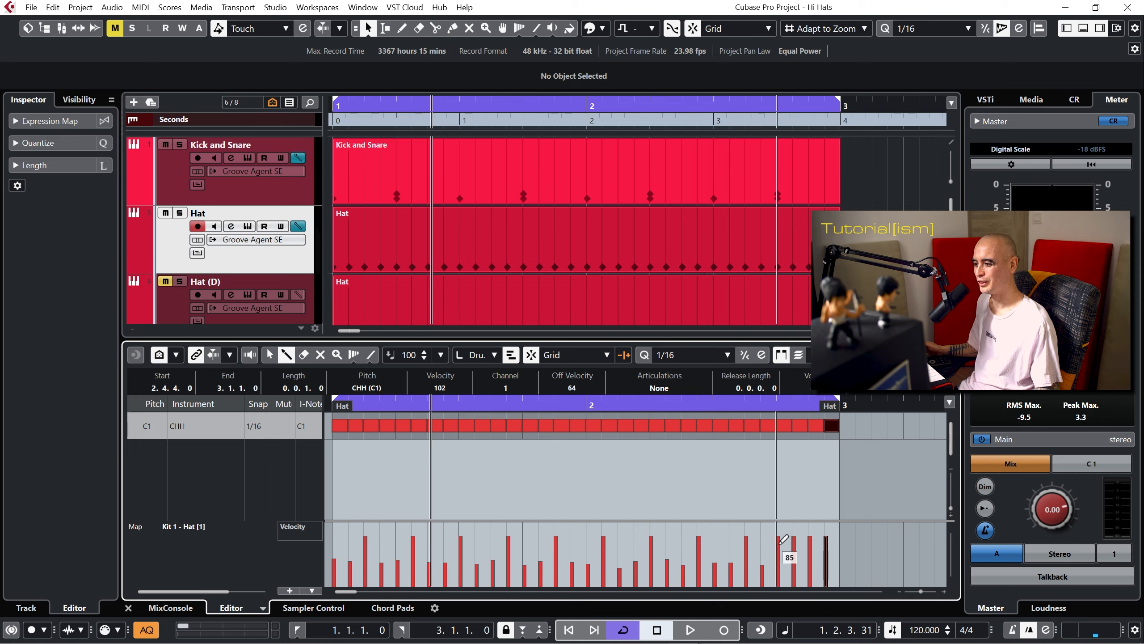
{"action": "left_click", "coordinate": [783, 561]}
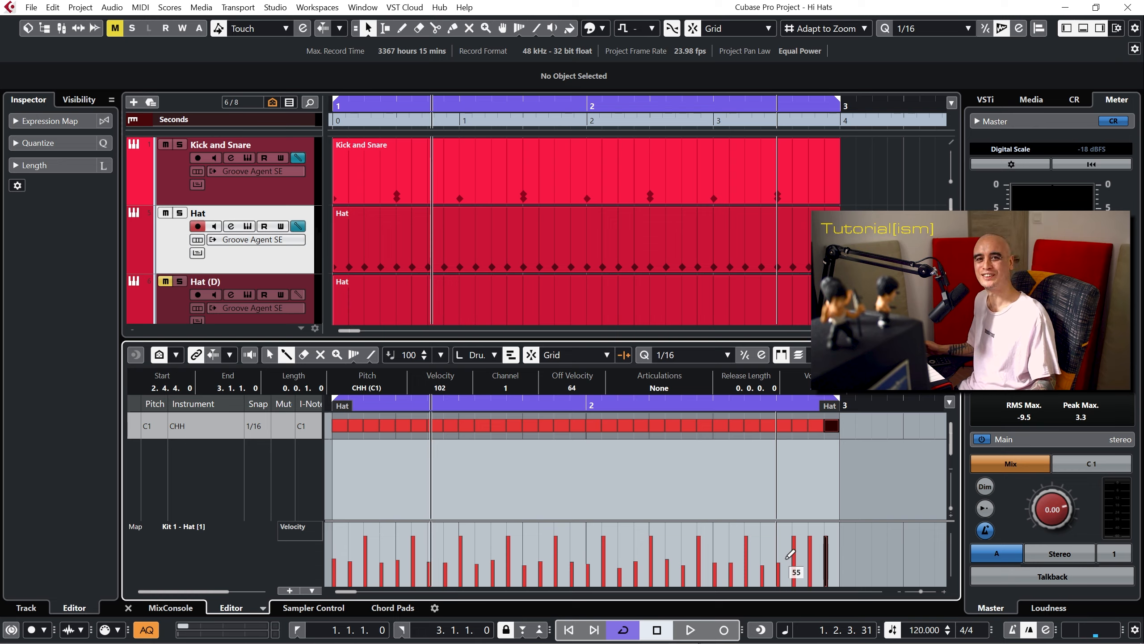
{"action": "left_click", "coordinate": [811, 564]}
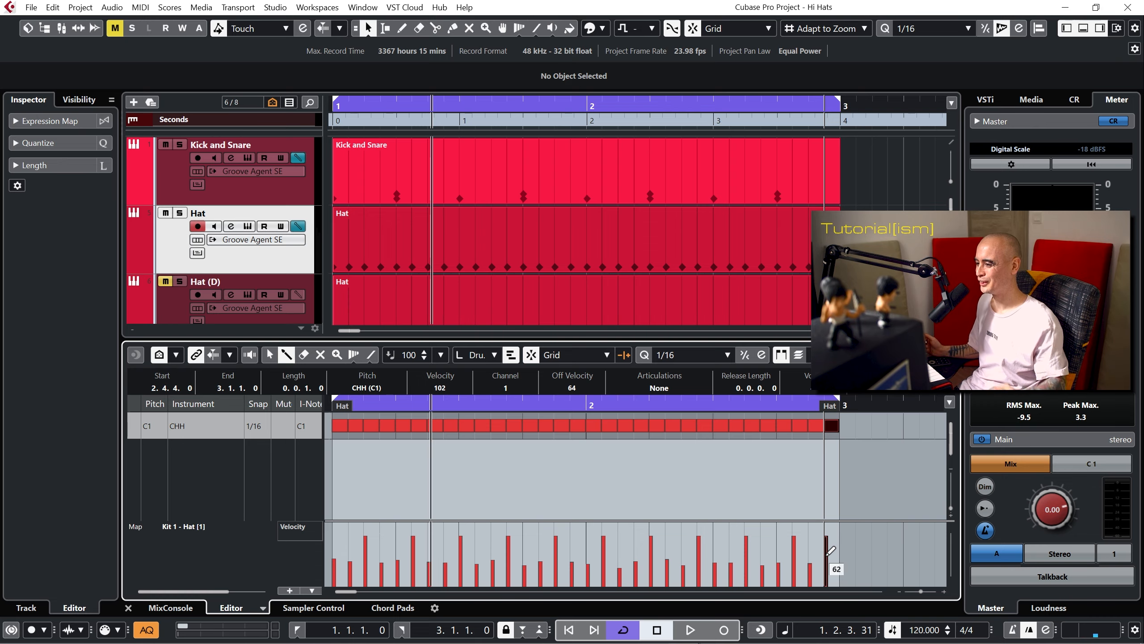
{"action": "left_click", "coordinate": [826, 557]}
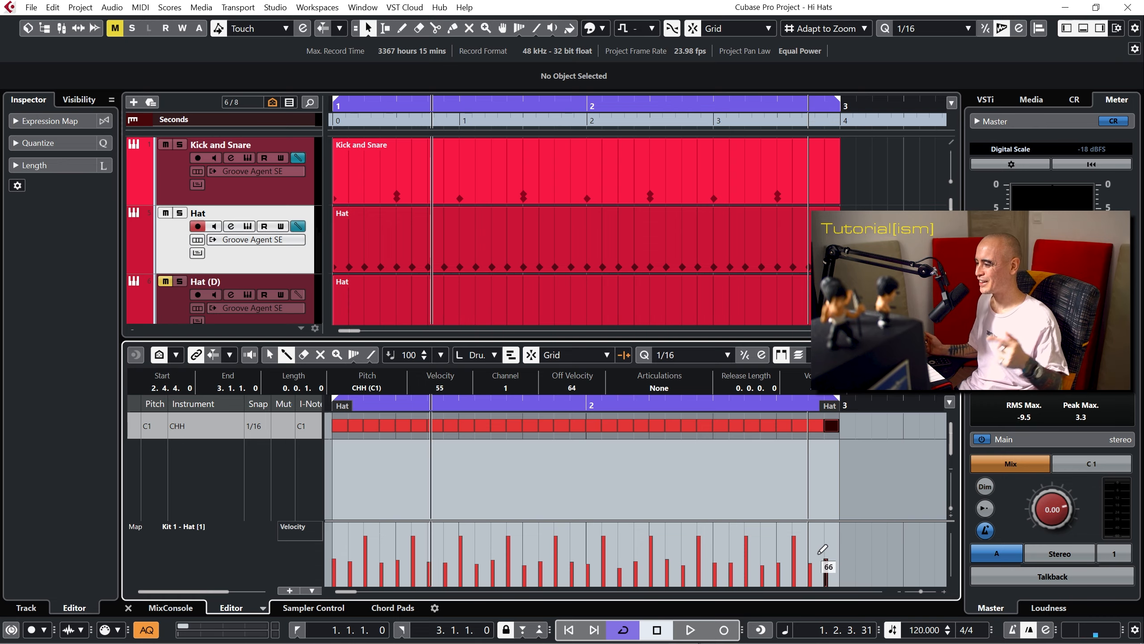
Step: Raise the last CHH note's velocity to 99 while the loop plays, stop playback, and return to the project start
{"action": "key", "text": "space"}
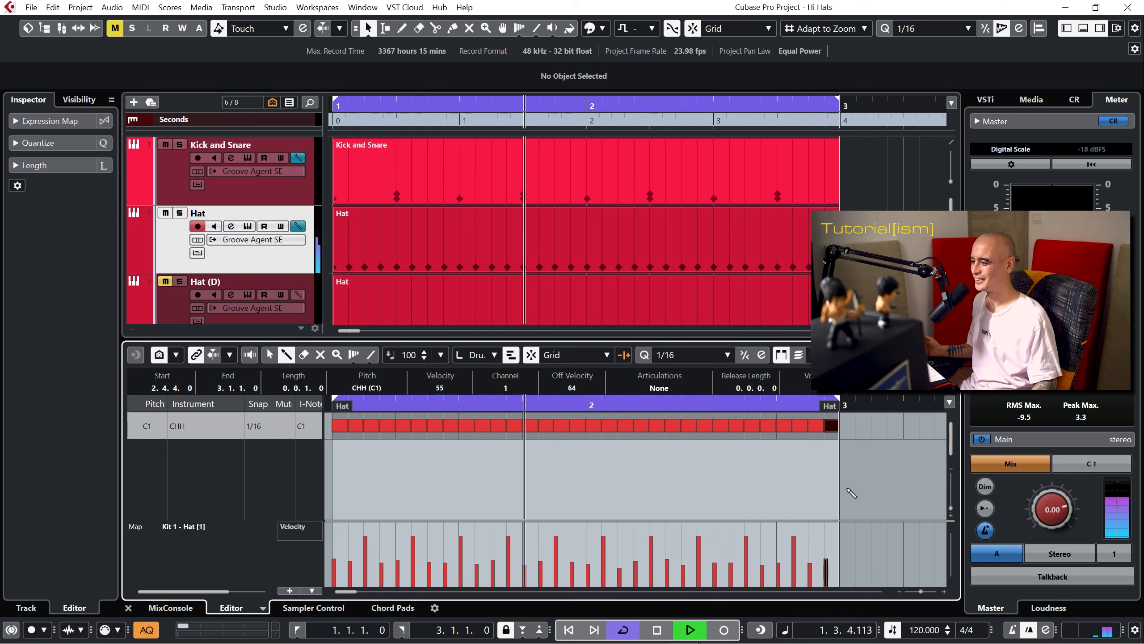
{"action": "left_click", "coordinate": [832, 537]}
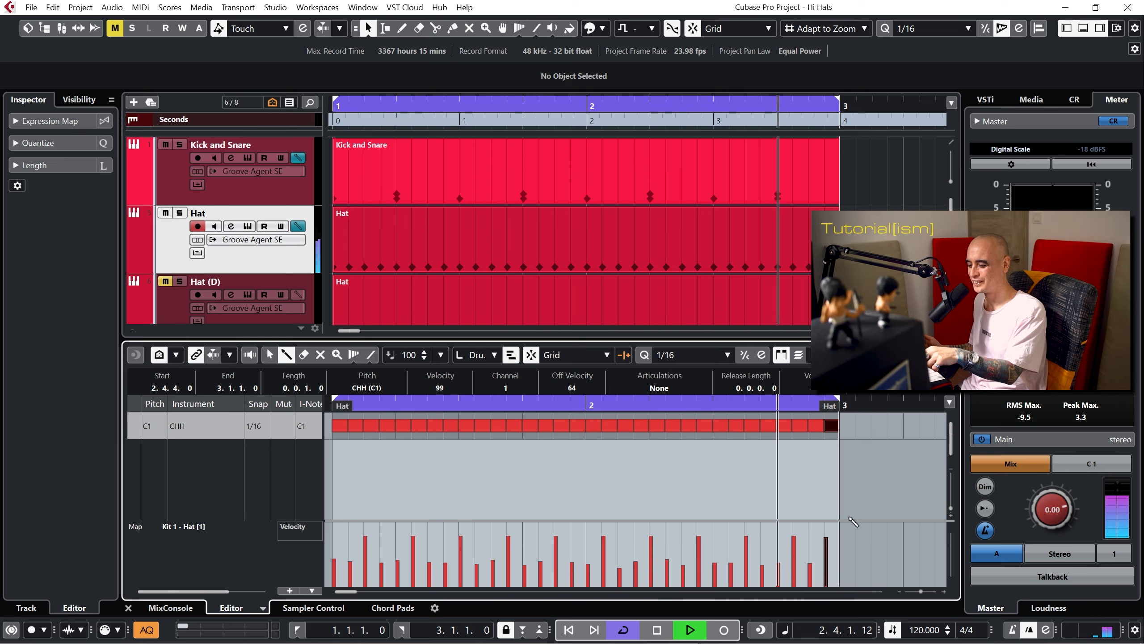
{"action": "key", "text": "space"}
{"action": "key", "text": "Home"}
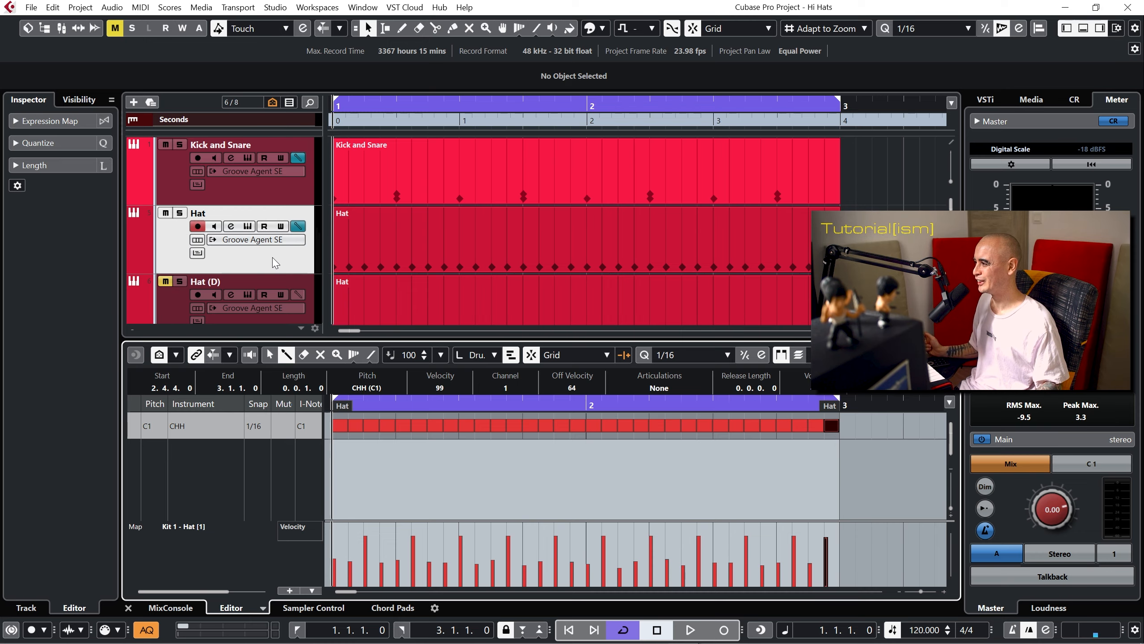
Step: Open the Hat track's channel settings and load Steinberg's DeEsser from the Dynamics category into the first insert slot
{"action": "left_click", "coordinate": [232, 226]}
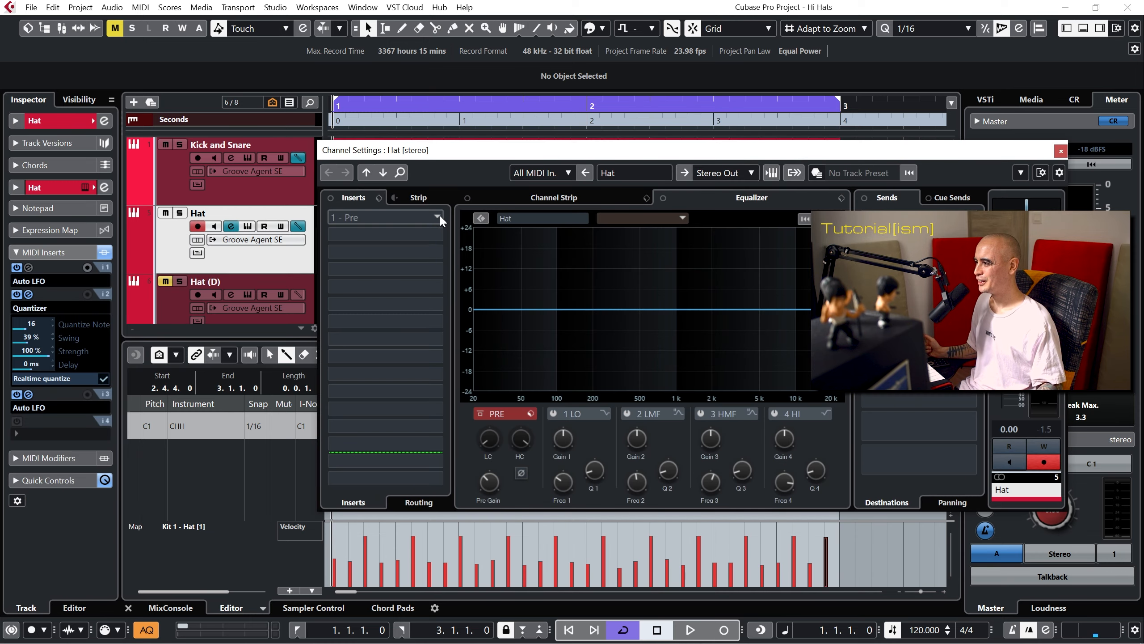
{"action": "left_click_drag", "start_coordinate": [482, 152], "coordinate": [205, 146]}
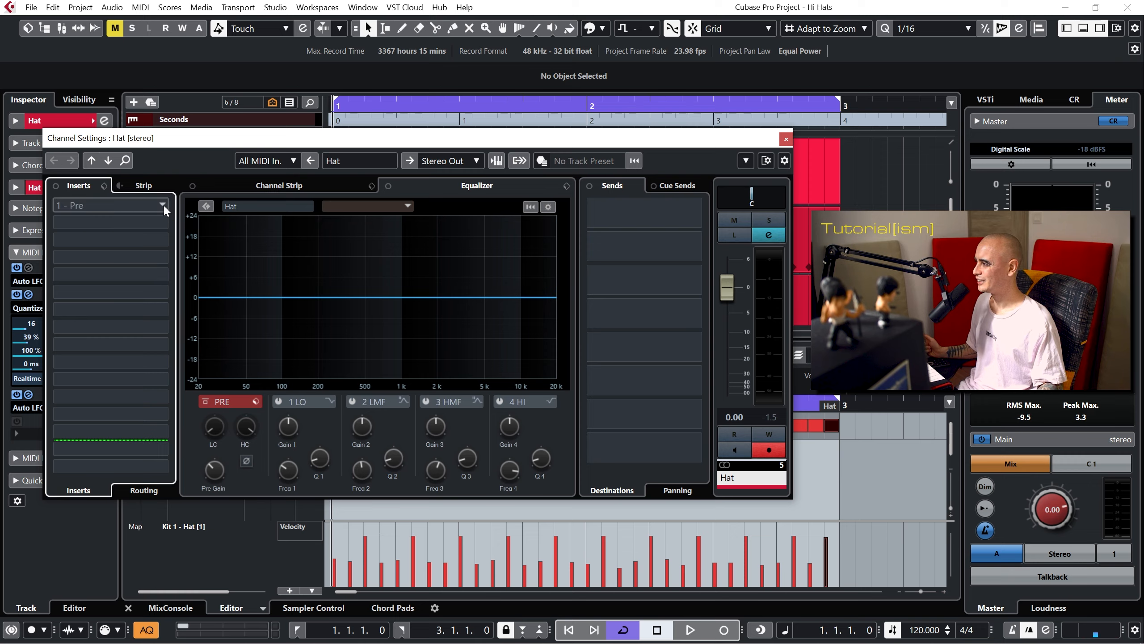
{"action": "left_click", "coordinate": [164, 209]}
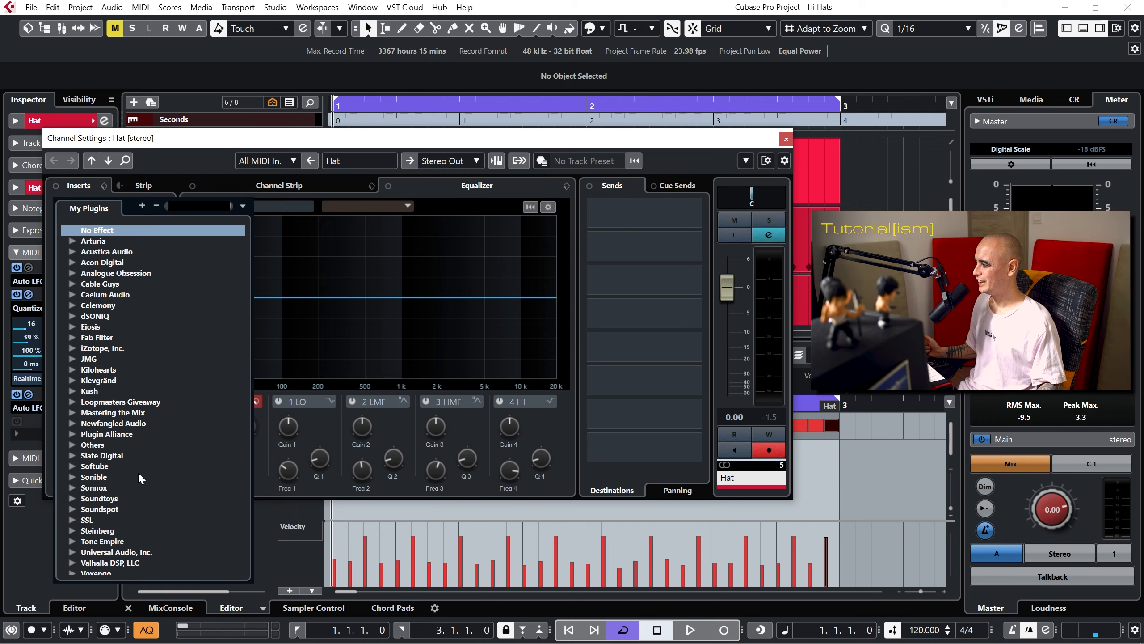
{"action": "left_click", "coordinate": [71, 530]}
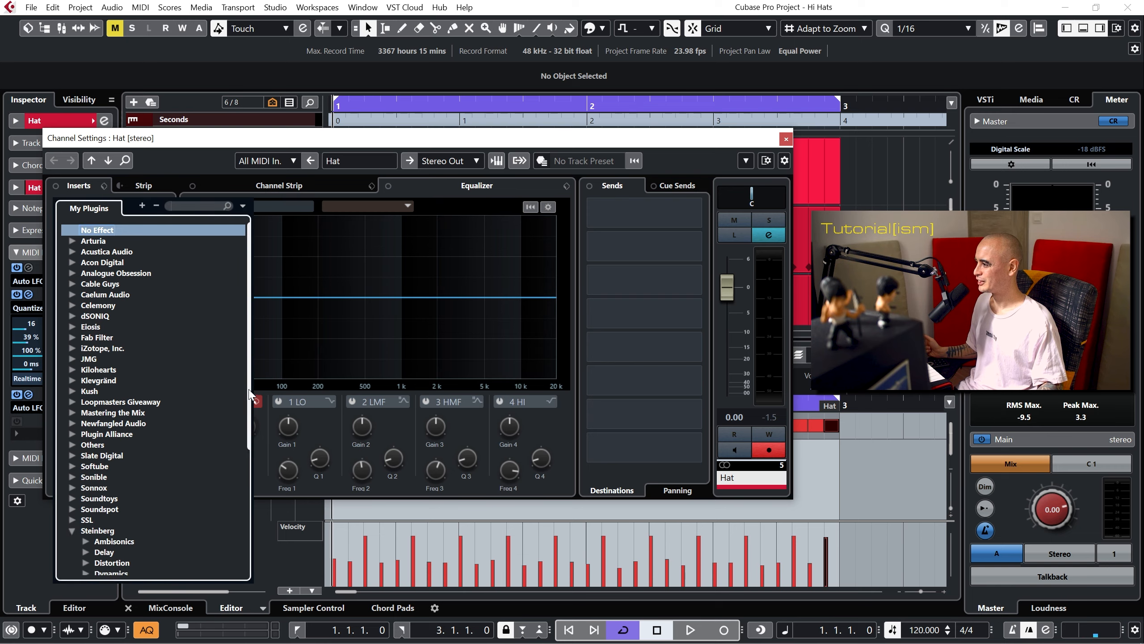
{"action": "left_click_drag", "start_coordinate": [249, 389], "coordinate": [232, 492]}
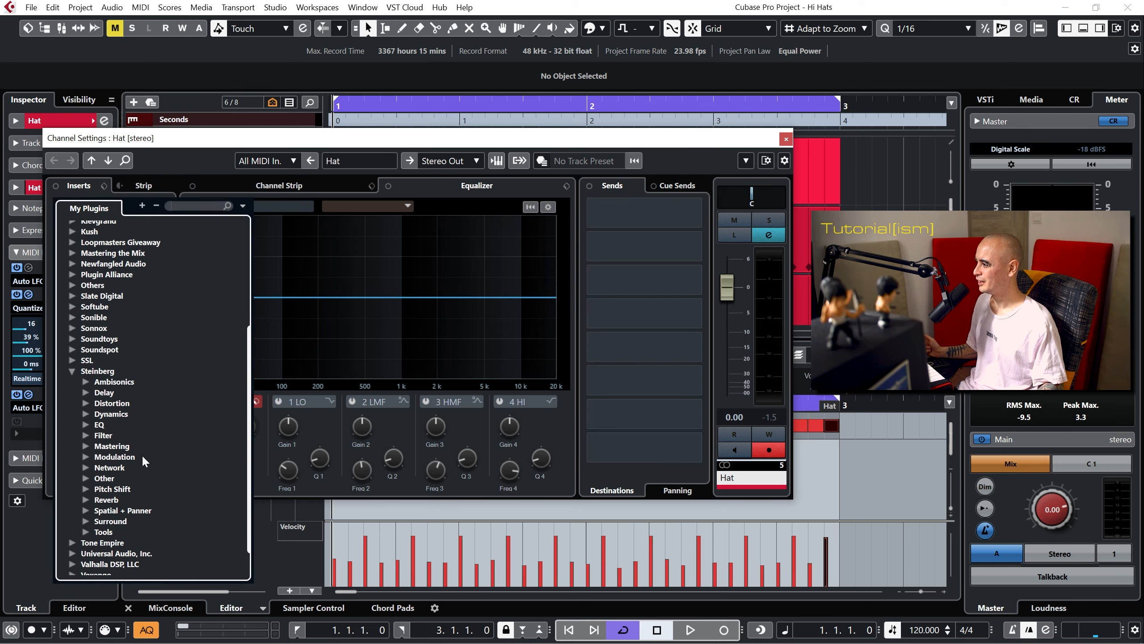
{"action": "left_click", "coordinate": [83, 413]}
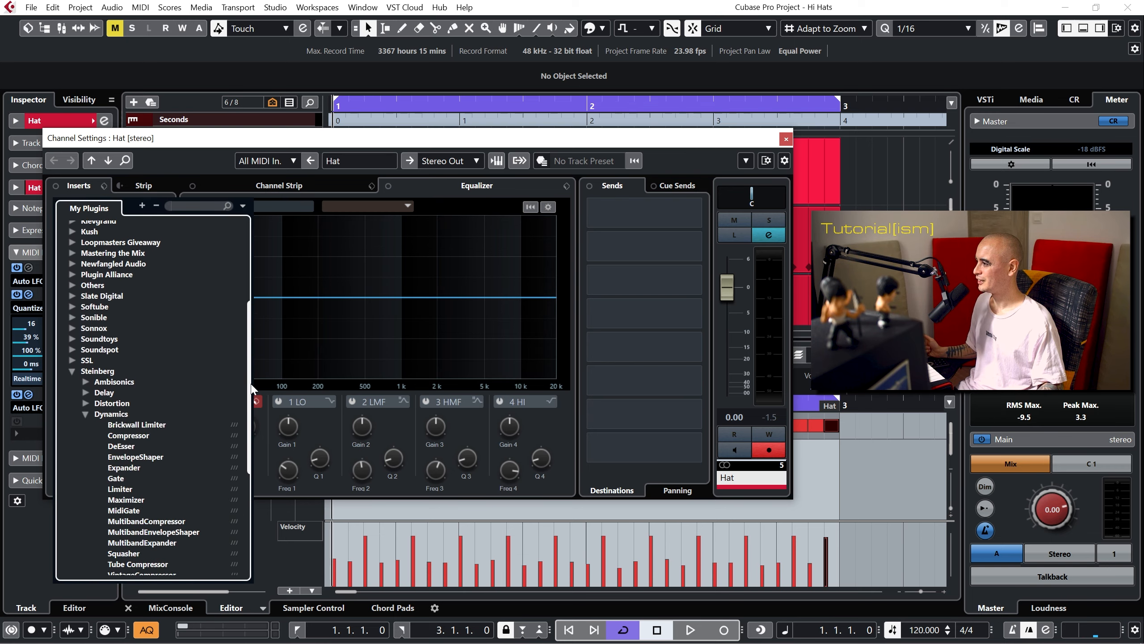
{"action": "left_click_drag", "start_coordinate": [251, 388], "coordinate": [250, 425]}
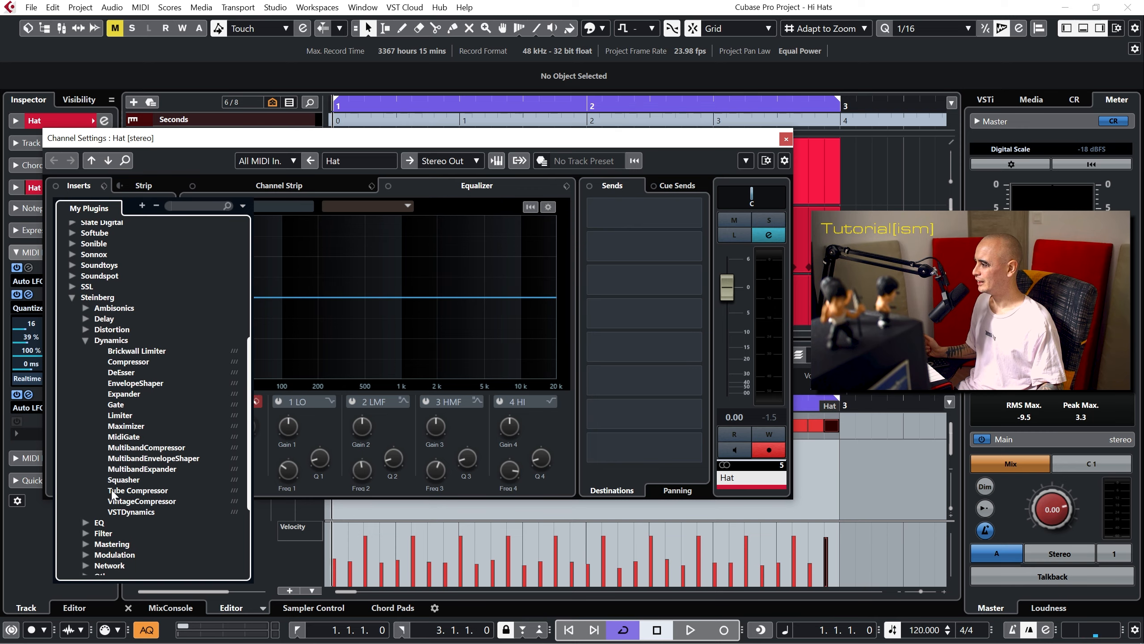
{"action": "left_click", "coordinate": [128, 375]}
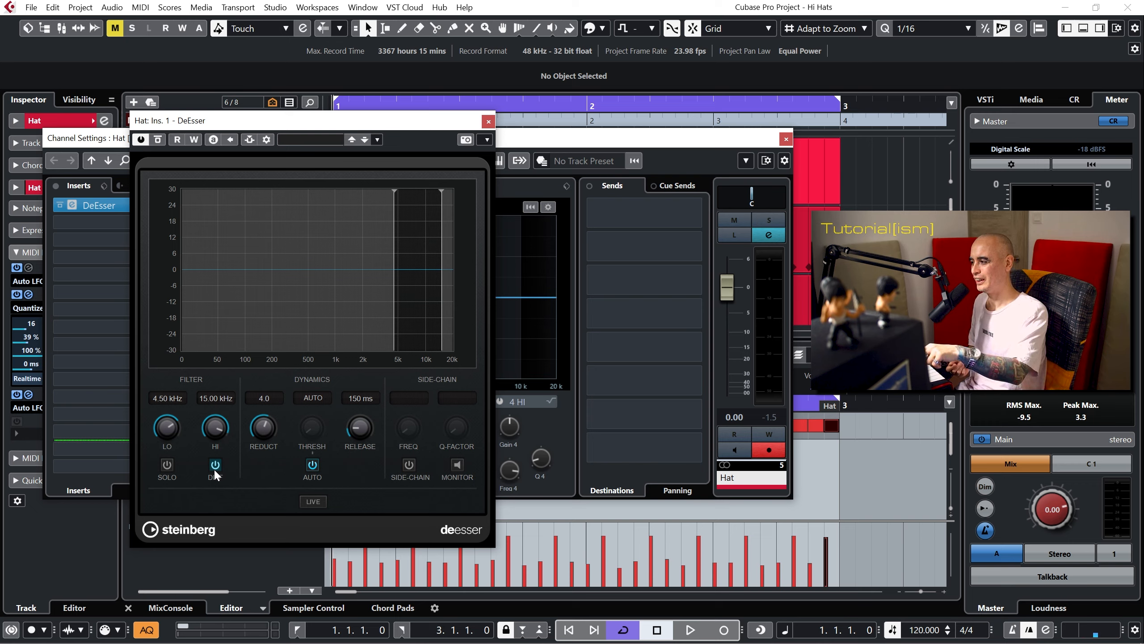
Step: Set the DeEsser's filter range to 5.74–14.96 kHz while the loop plays, and turn off Diff monitoring
{"action": "left_click_drag", "start_coordinate": [171, 429], "coordinate": [227, 431]}
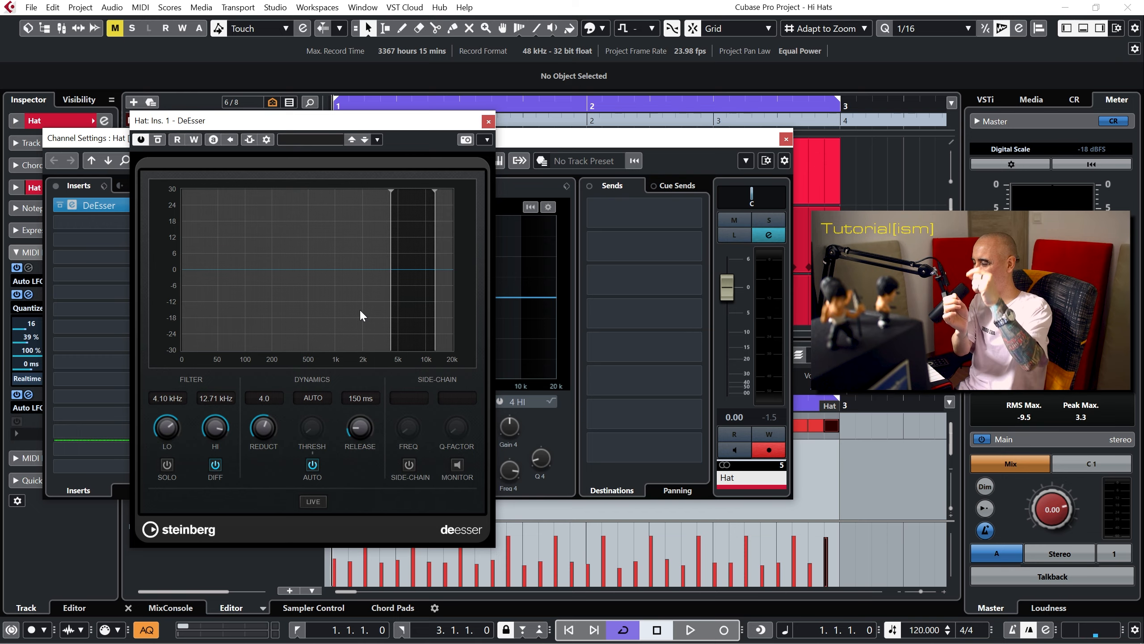
{"action": "key", "text": "space"}
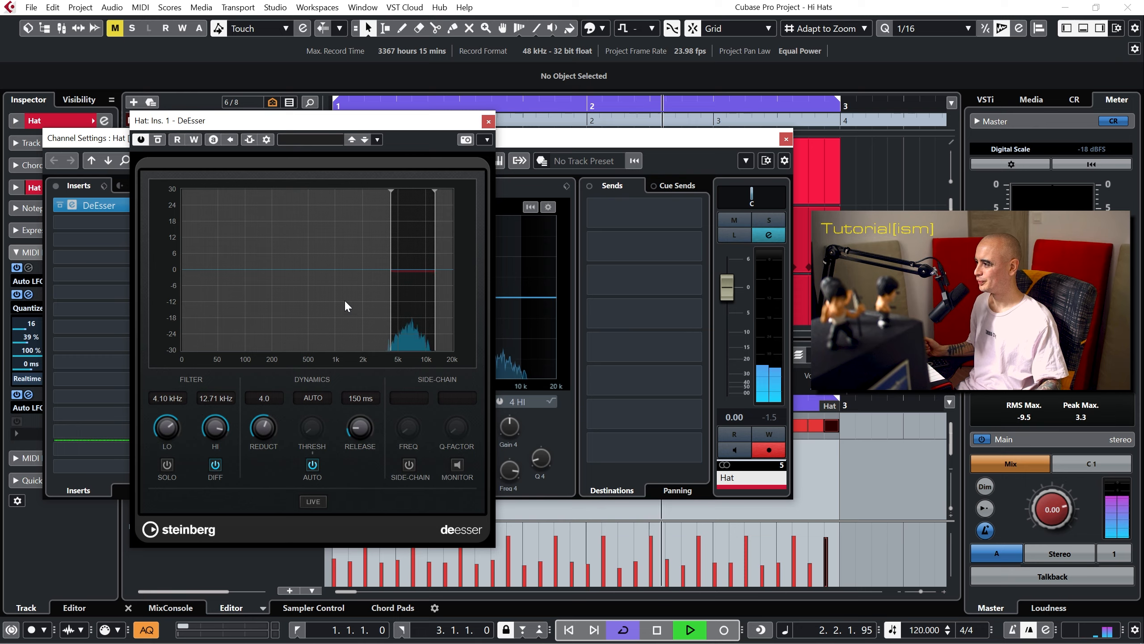
{"action": "mouse_move", "coordinate": [390, 252]}
{"action": "left_mouse_down"}
{"action": "mouse_move", "coordinate": [442, 253]}
{"action": "mouse_move", "coordinate": [404, 245]}
{"action": "left_mouse_up"}
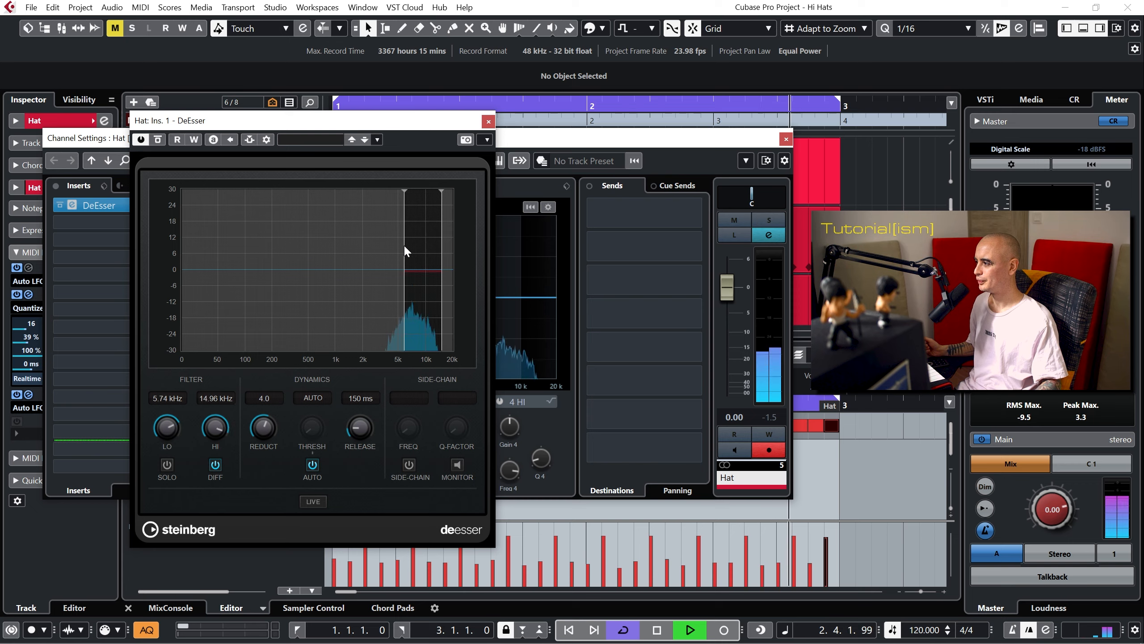
{"action": "left_click", "coordinate": [215, 466]}
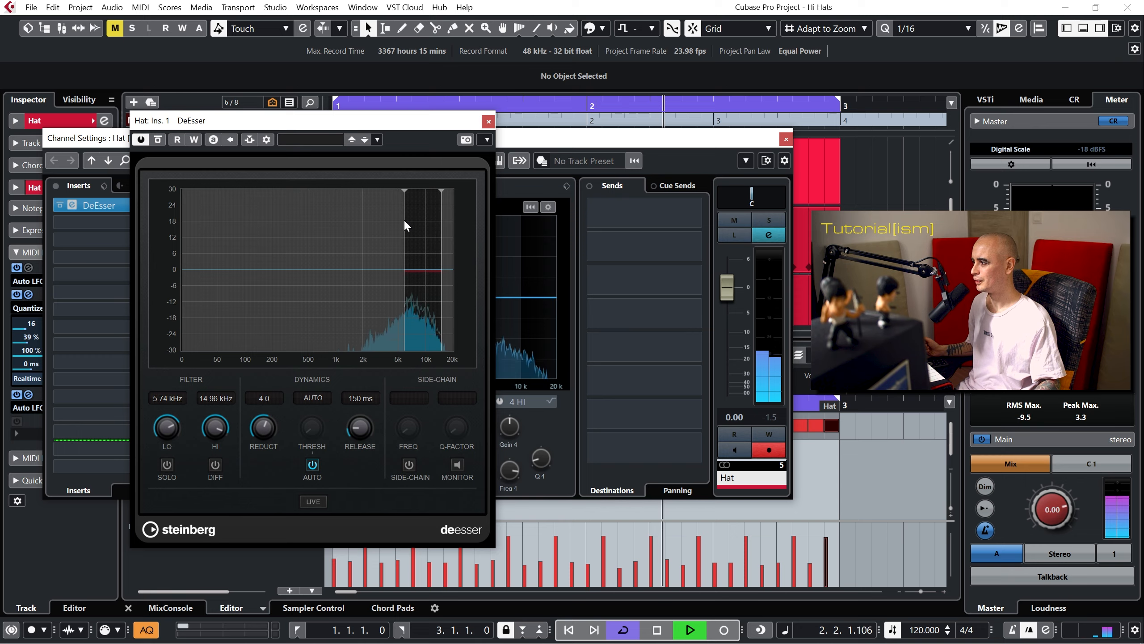
Step: Bypass and re-enable the DeEsser twice during playback to compare the hats with and without it
{"action": "left_click", "coordinate": [158, 140]}
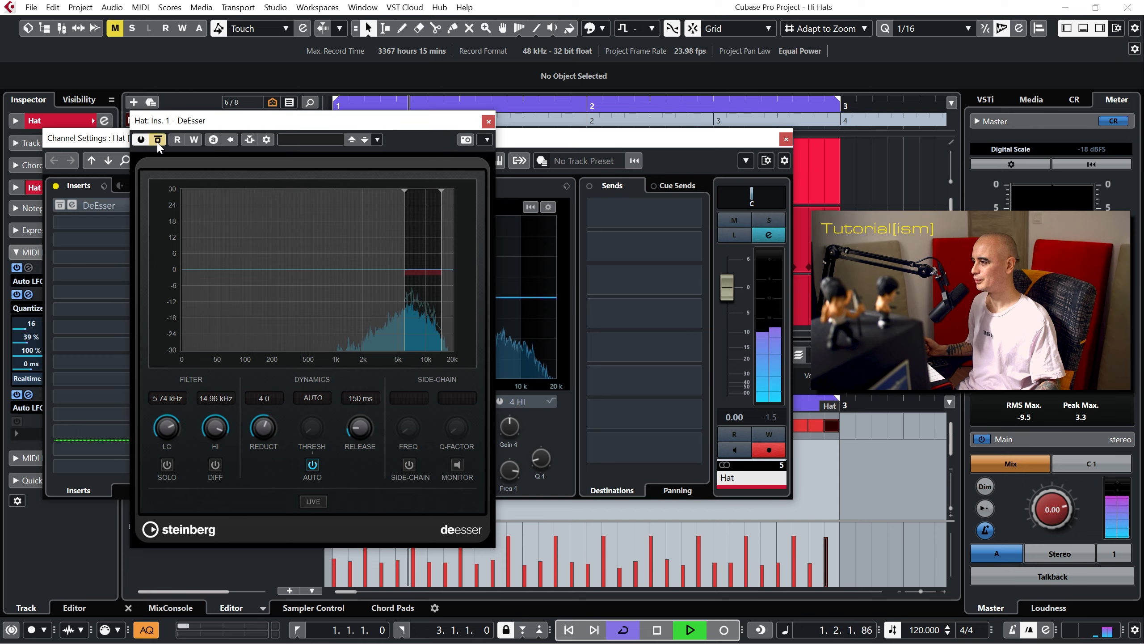
{"action": "left_click", "coordinate": [158, 140]}
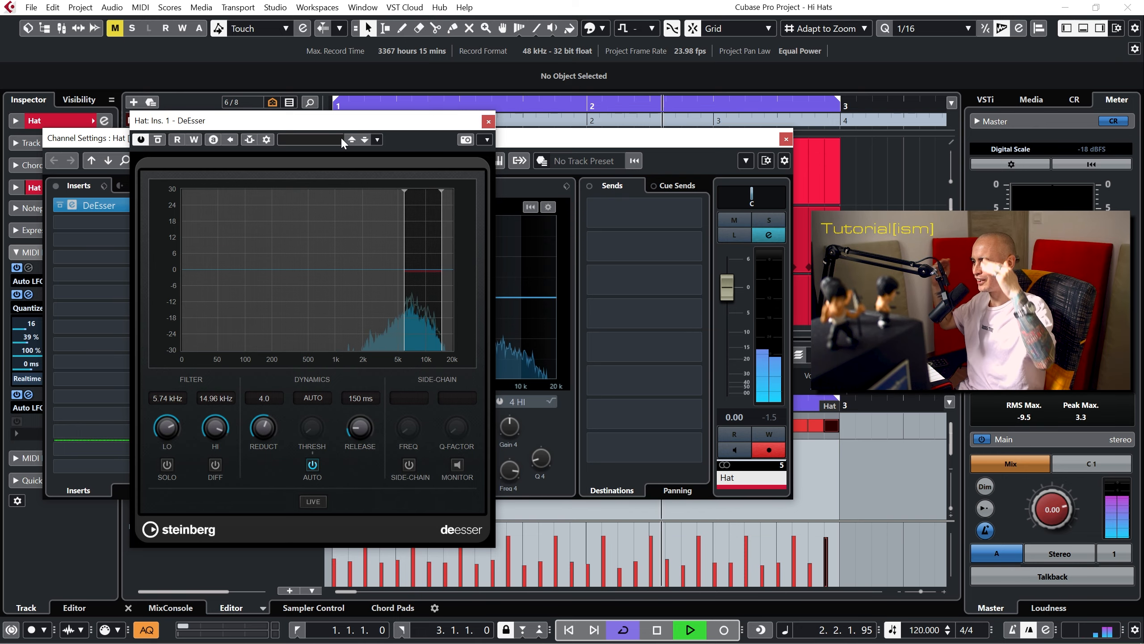
{"action": "left_click", "coordinate": [163, 143]}
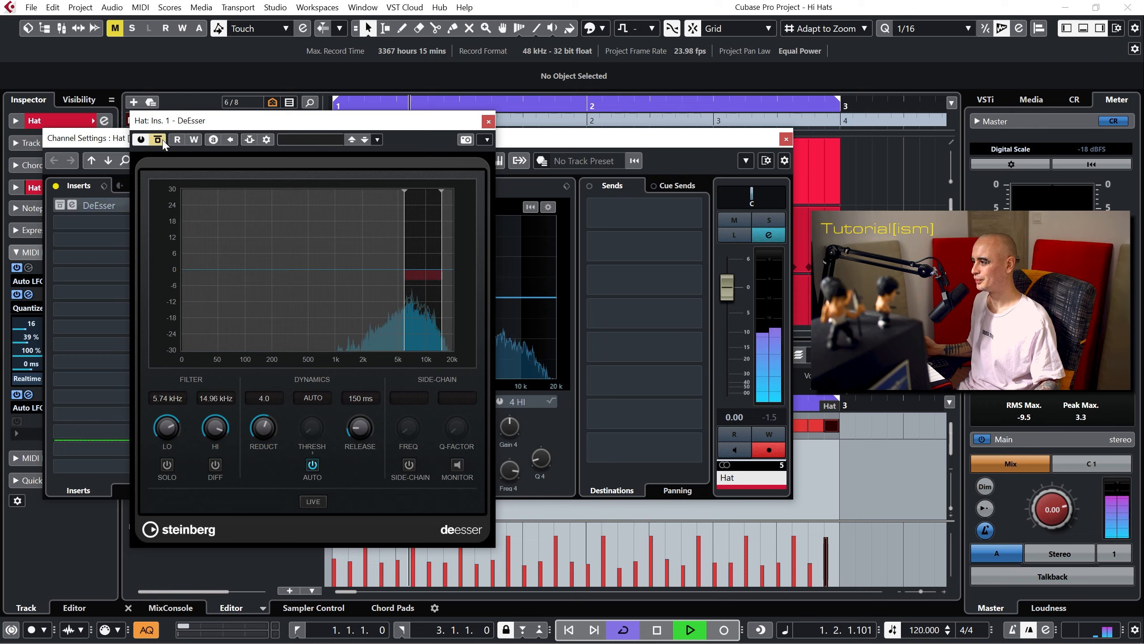
{"action": "left_click", "coordinate": [163, 143]}
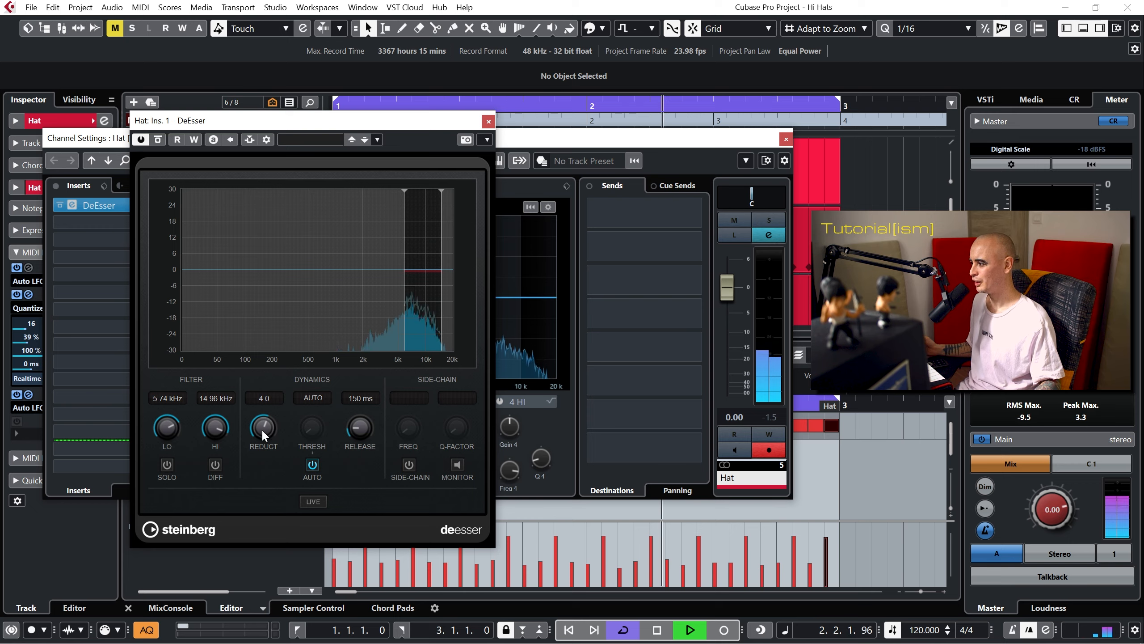
Step: Lower the DeEsser's reduction to 1.3, compare it against bypass, and stop playback
{"action": "left_click_drag", "start_coordinate": [261, 429], "coordinate": [264, 469]}
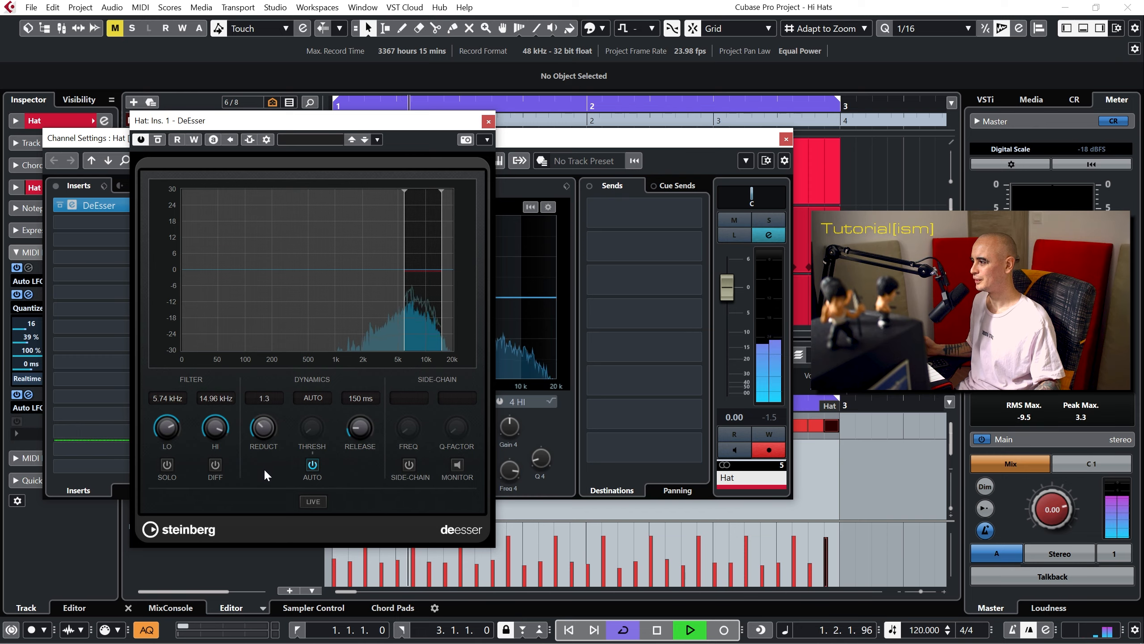
{"action": "left_click", "coordinate": [160, 140]}
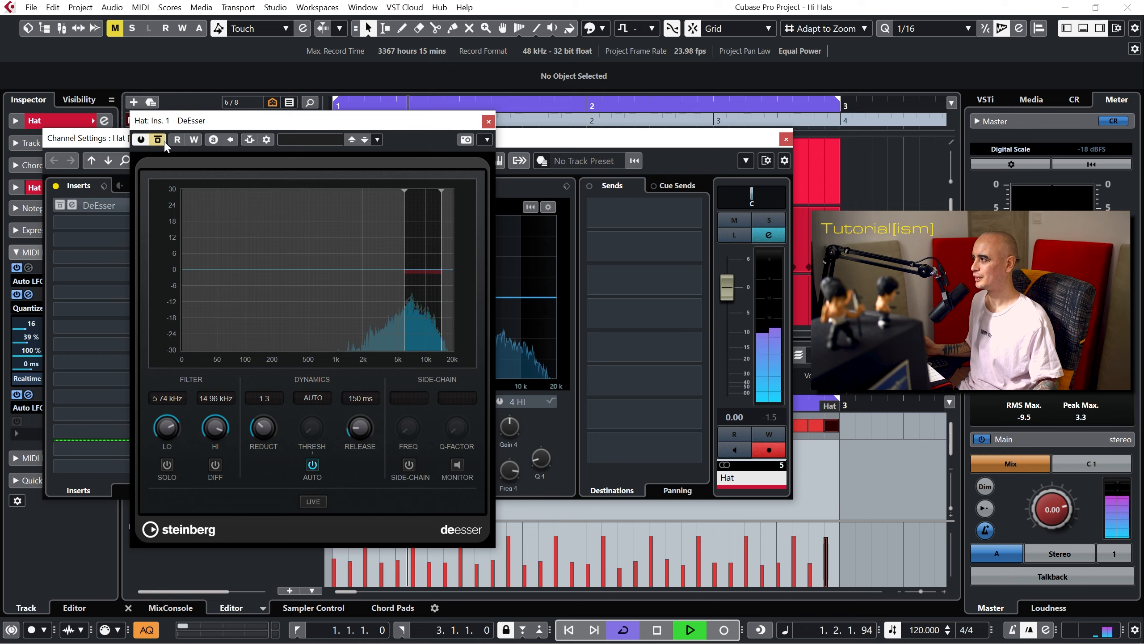
{"action": "left_click", "coordinate": [164, 142]}
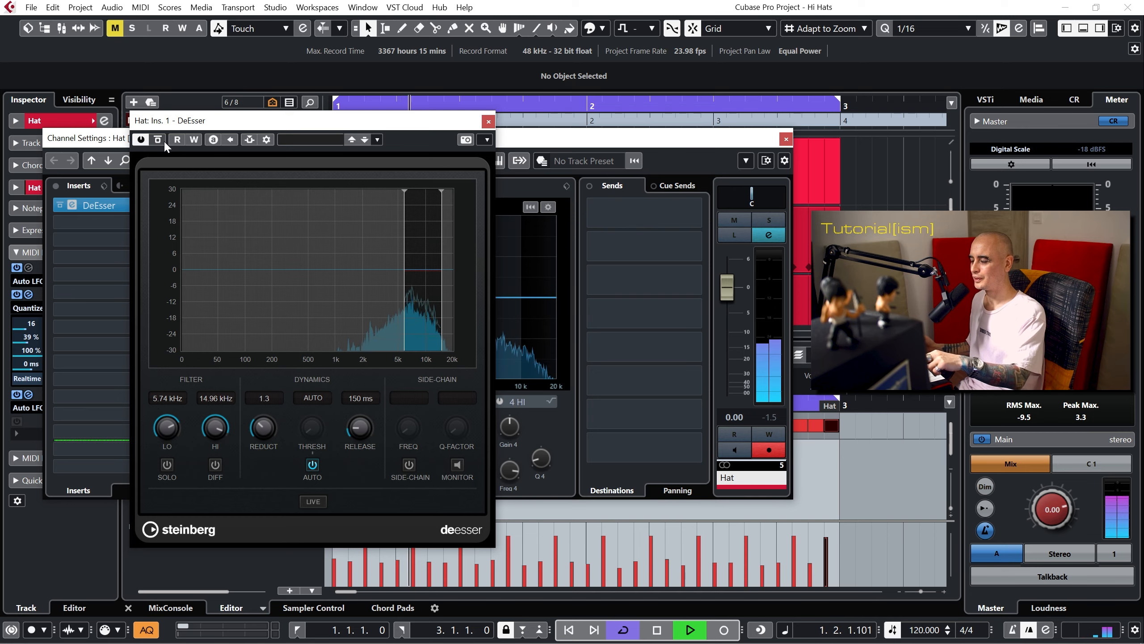
{"action": "key", "text": "space"}
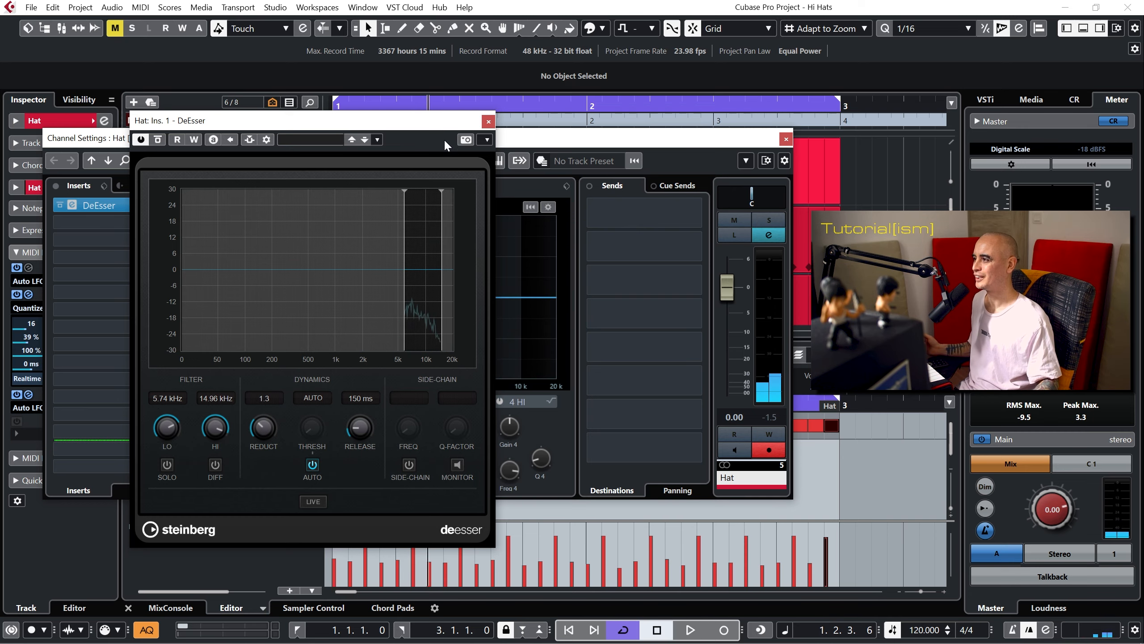
Step: Close the DeEsser window and load Steinberg's Squasher from the Dynamics category into the Hat channel's second insert slot
{"action": "left_click", "coordinate": [488, 121]}
{"action": "left_click", "coordinate": [162, 222]}
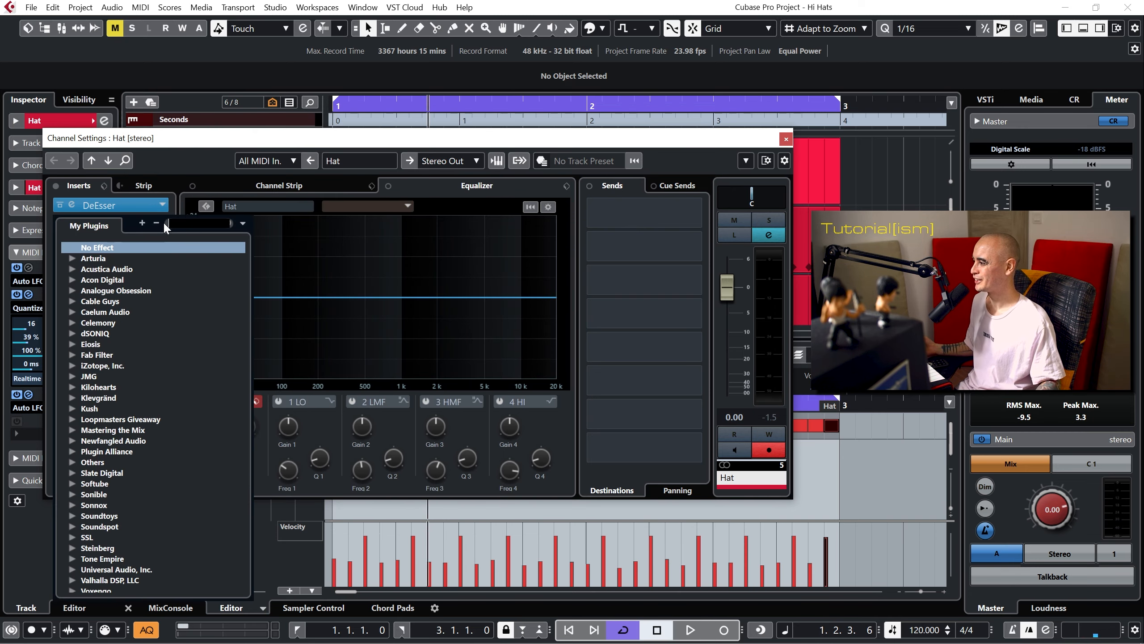
{"action": "left_click", "coordinate": [71, 547]}
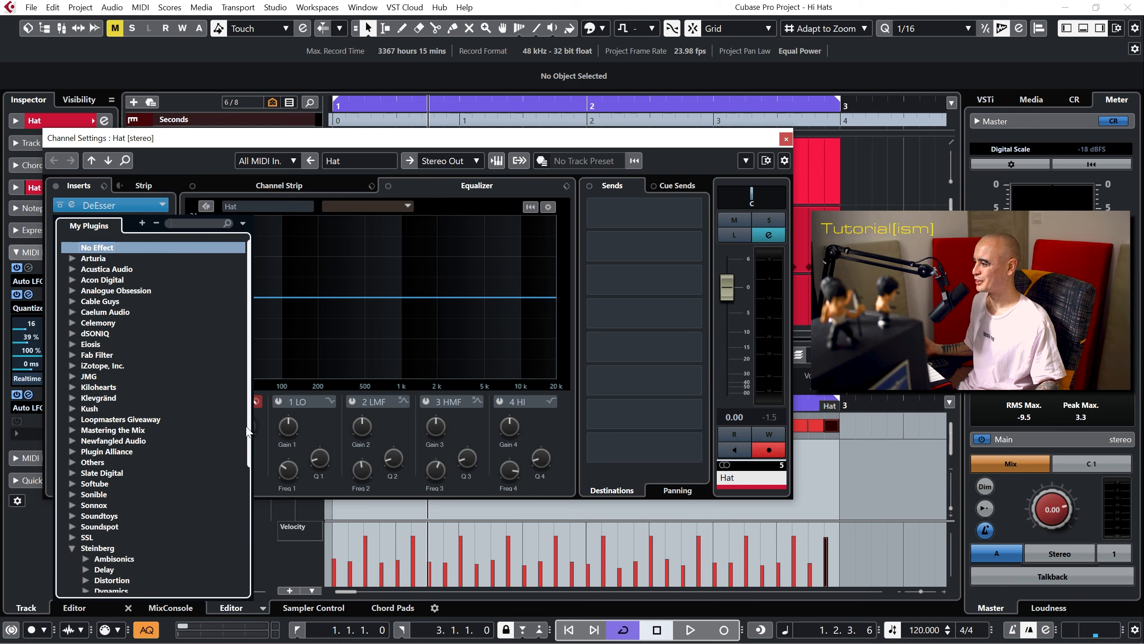
{"action": "left_click_drag", "start_coordinate": [249, 426], "coordinate": [242, 501]}
{"action": "left_click", "coordinate": [85, 474]}
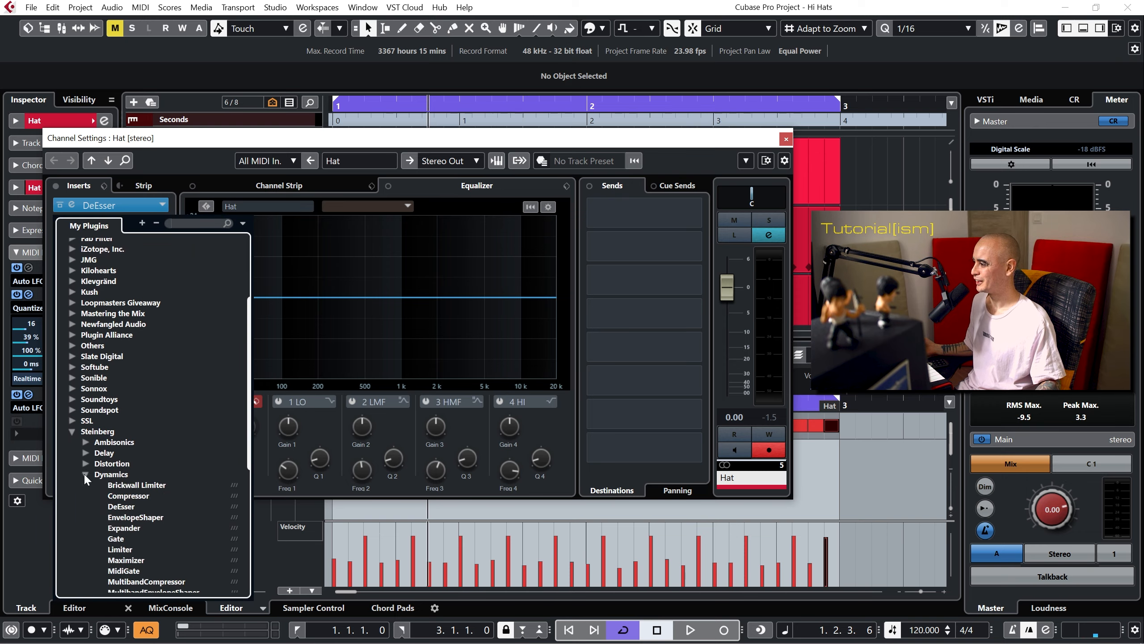
{"action": "left_click_drag", "start_coordinate": [250, 445], "coordinate": [236, 492]}
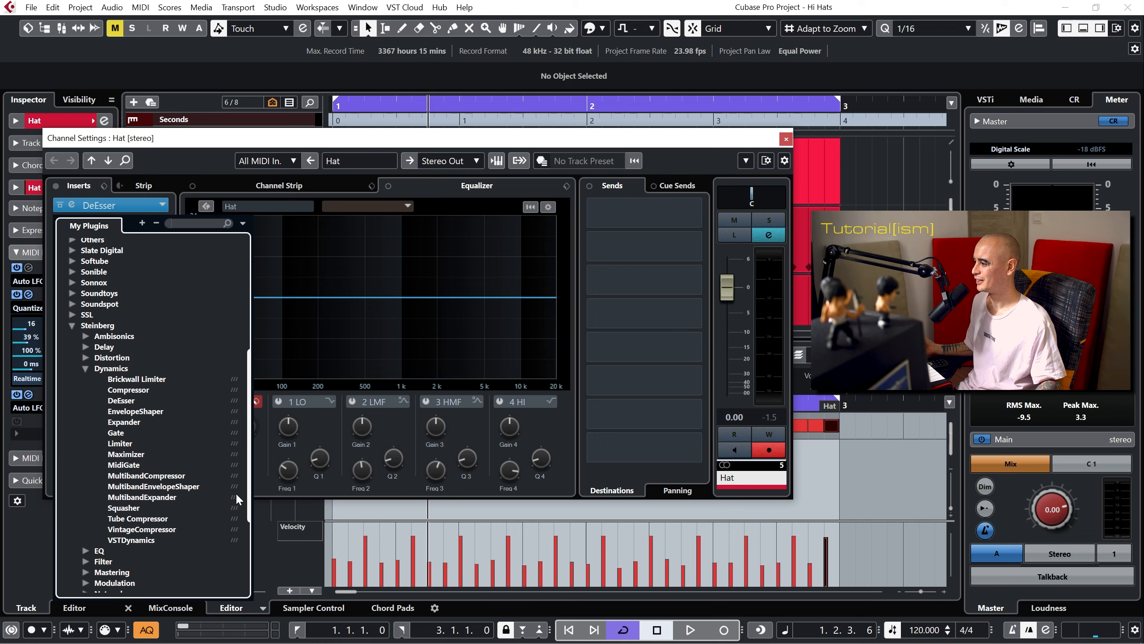
{"action": "left_click", "coordinate": [135, 508]}
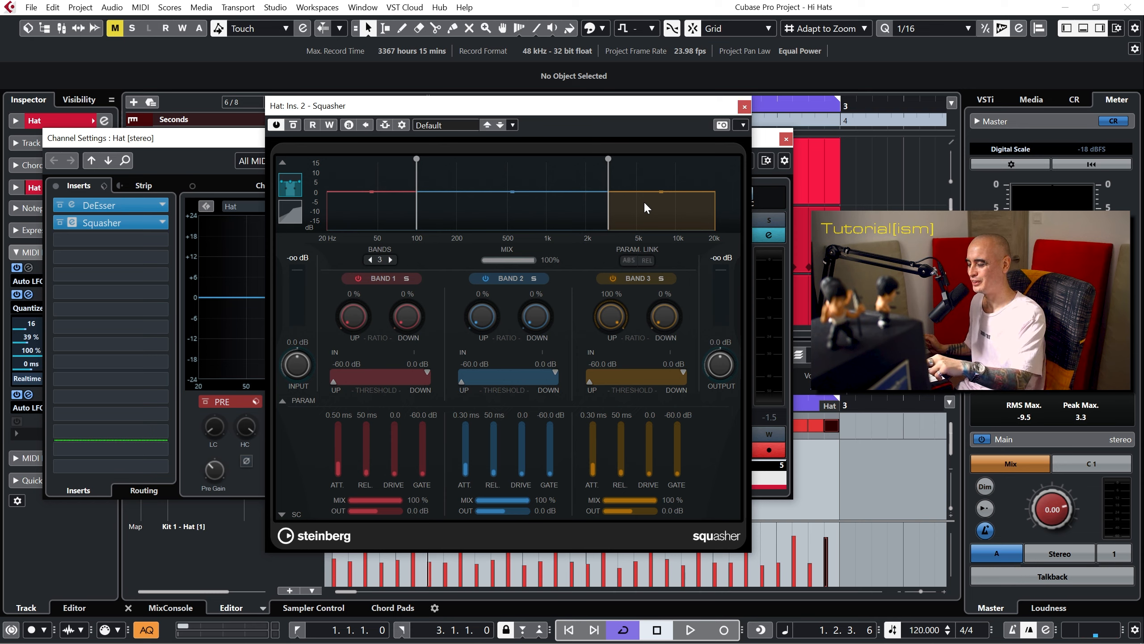
Step: Raise the upward threshold of Squasher's band 3 to -27.4 dB while the loop plays, and stop playback
{"action": "key", "text": "space"}
{"action": "left_click_drag", "start_coordinate": [589, 381], "coordinate": [639, 383]}
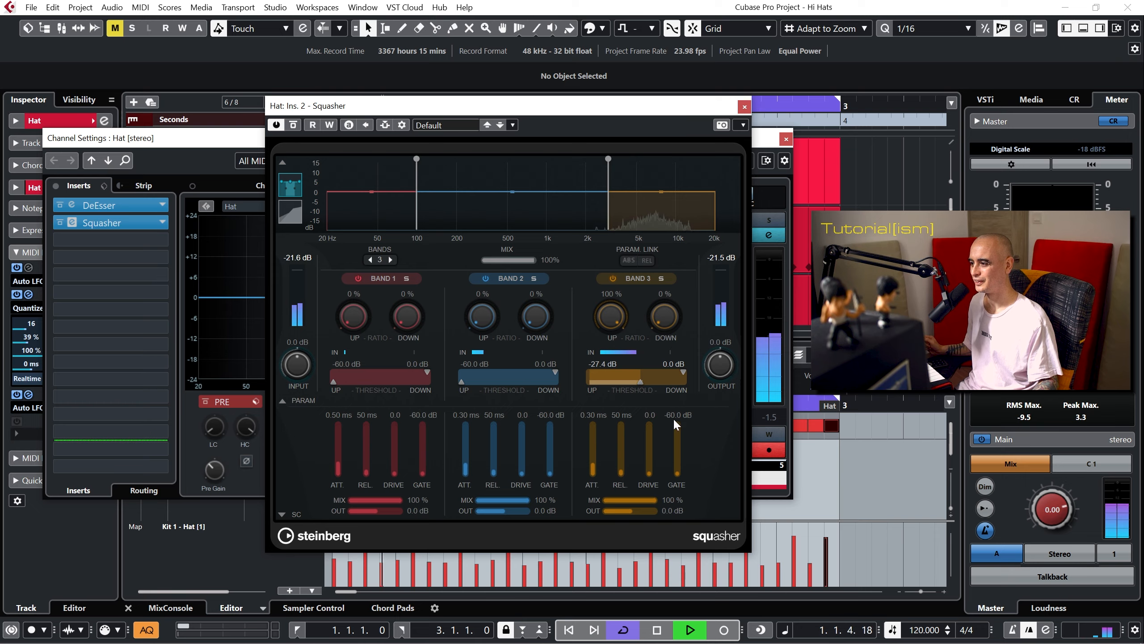
{"action": "key", "text": "space"}
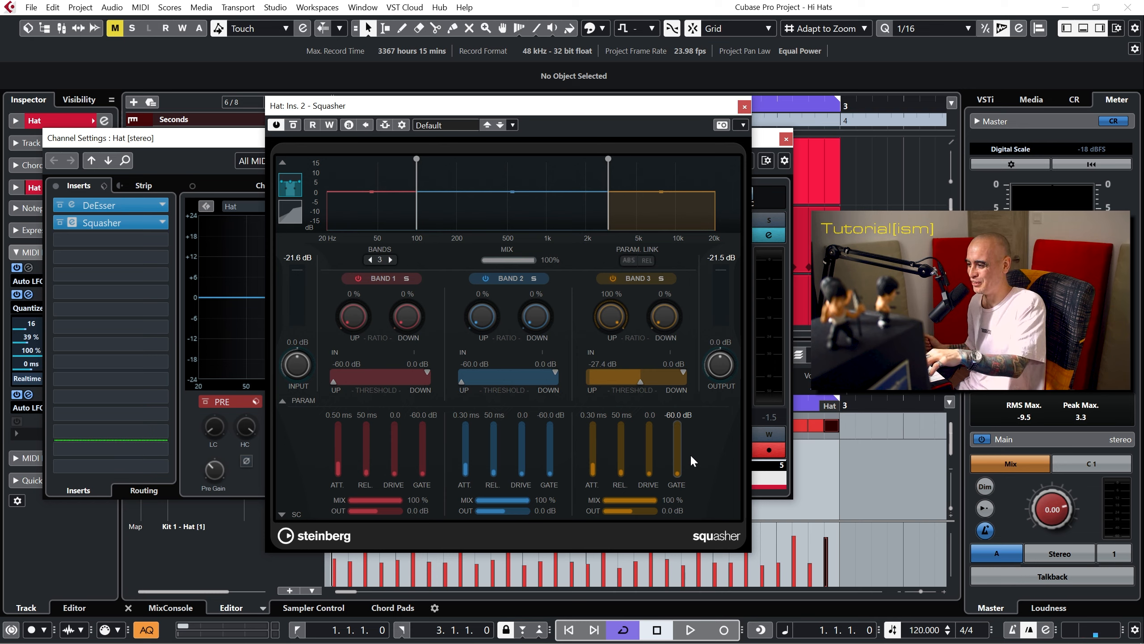
Step: Restart playback and set Squasher's band 3 gate to -33.7 dB and its attack to 0.15 ms
{"action": "key", "text": "space"}
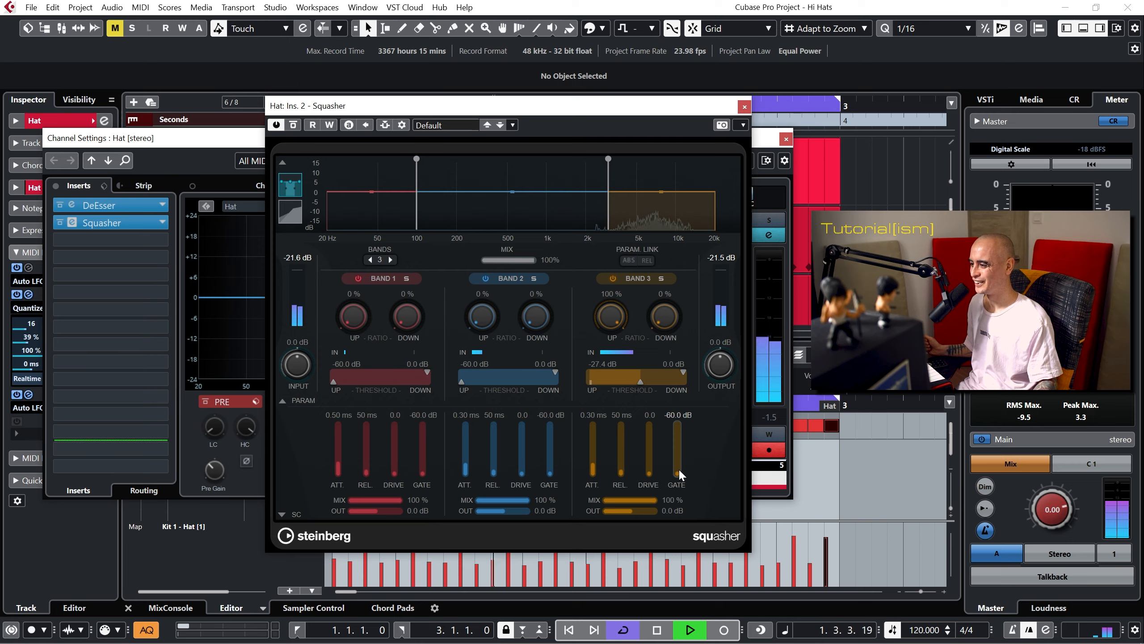
{"action": "left_click_drag", "start_coordinate": [679, 471], "coordinate": [688, 448]}
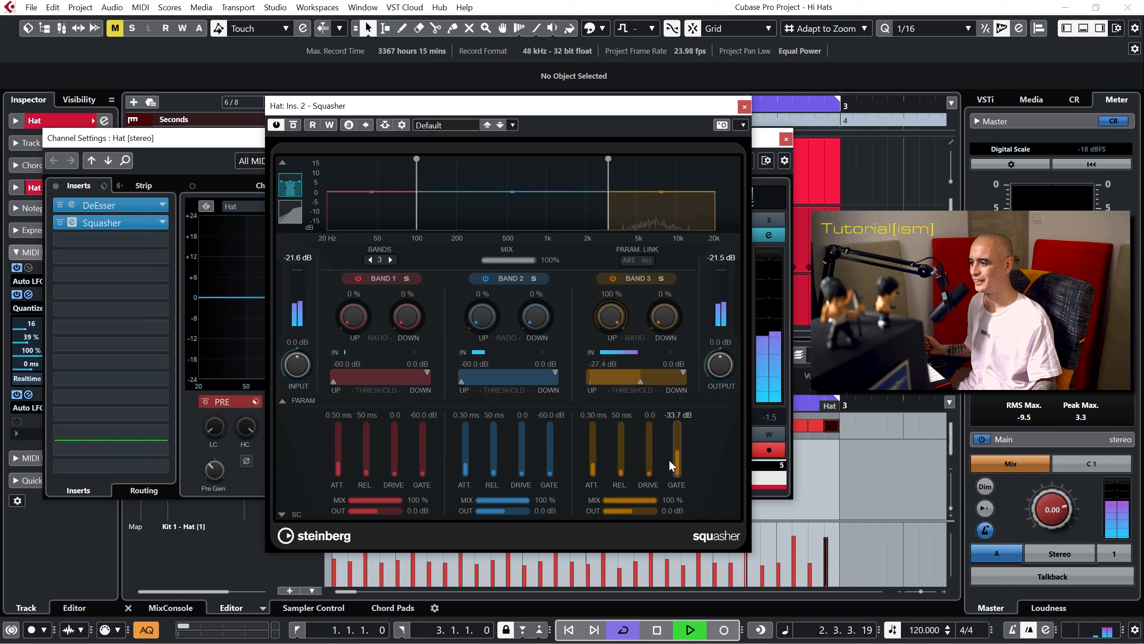
{"action": "left_click_drag", "start_coordinate": [593, 465], "coordinate": [594, 471]}
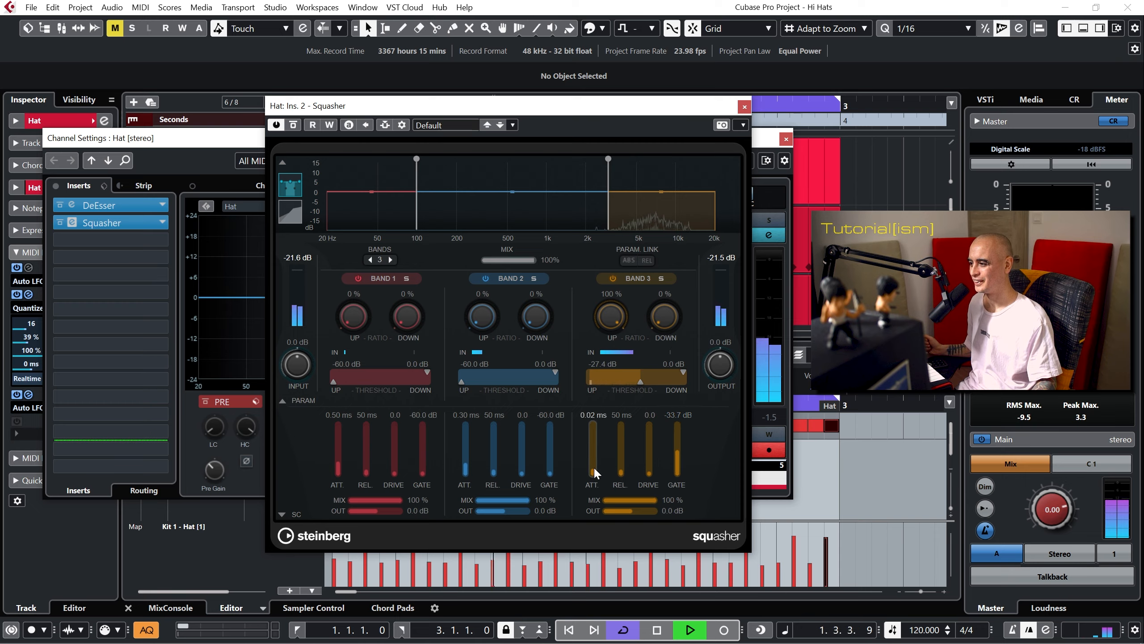
{"action": "scroll", "coordinate": [594, 472], "scroll_direction": "up", "scroll_amount": 1}
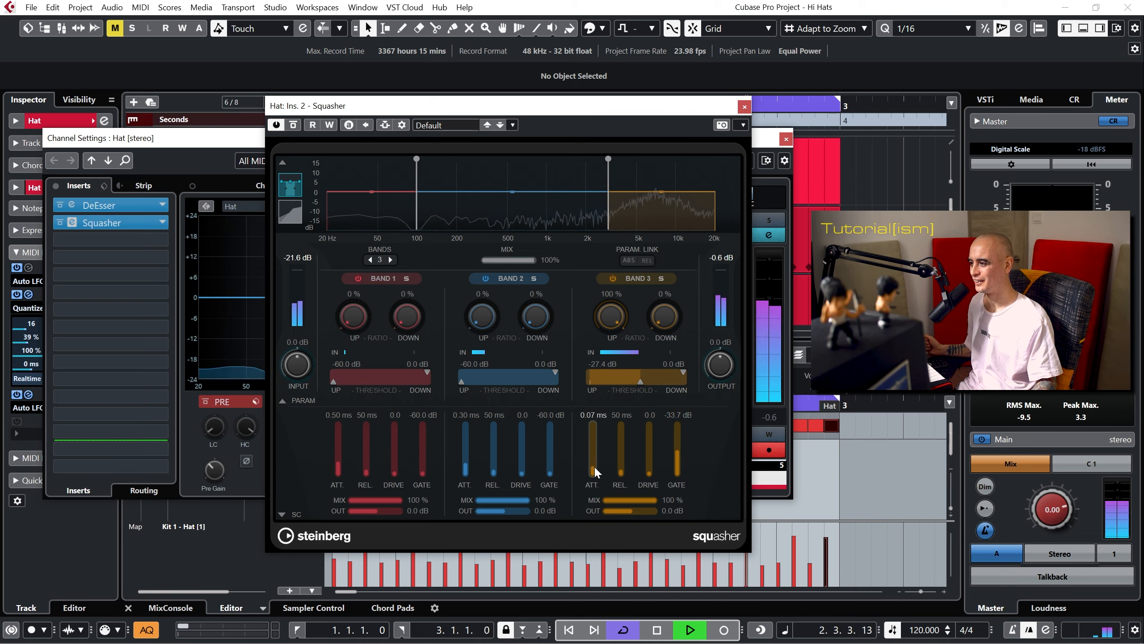
{"action": "scroll", "coordinate": [595, 470], "scroll_direction": "up", "scroll_amount": 1}
Step: Set Squasher's band 3 release to 376 ms and its drive to 0.3, and stop playback
{"action": "mouse_move", "coordinate": [621, 469]}
{"action": "left_mouse_down"}
{"action": "mouse_move", "coordinate": [624, 446]}
{"action": "mouse_move", "coordinate": [626, 458]}
{"action": "left_mouse_up"}
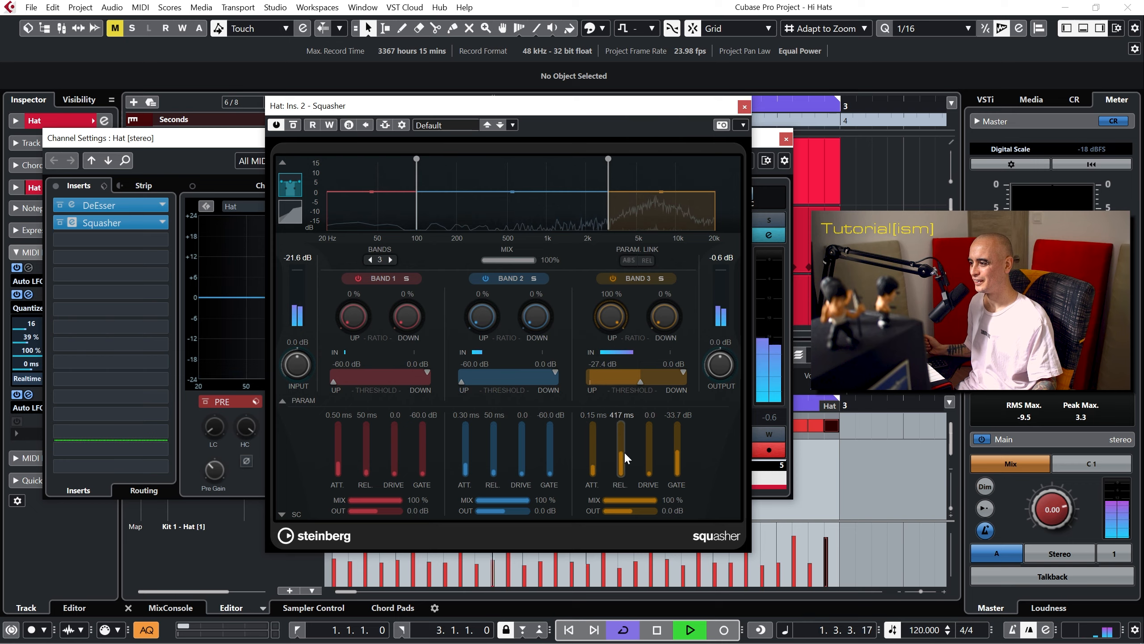
{"action": "scroll", "coordinate": [624, 451], "scroll_direction": "down", "scroll_amount": 1}
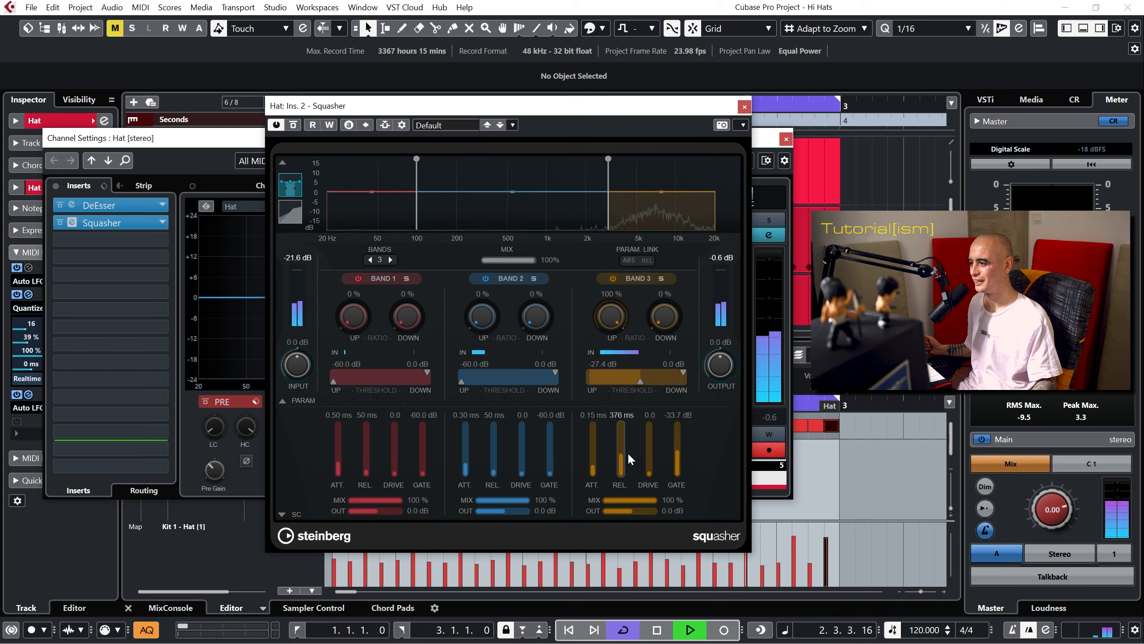
{"action": "mouse_move", "coordinate": [648, 471]}
{"action": "left_mouse_down"}
{"action": "mouse_move", "coordinate": [651, 456]}
{"action": "mouse_move", "coordinate": [649, 471]}
{"action": "left_mouse_up"}
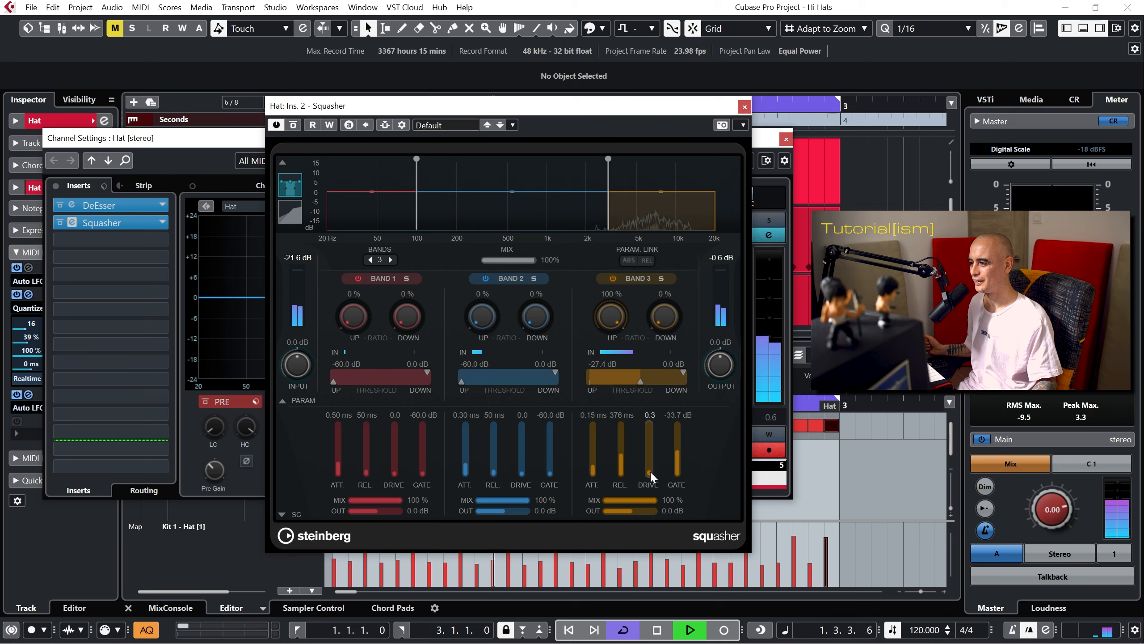
{"action": "key", "text": "space"}
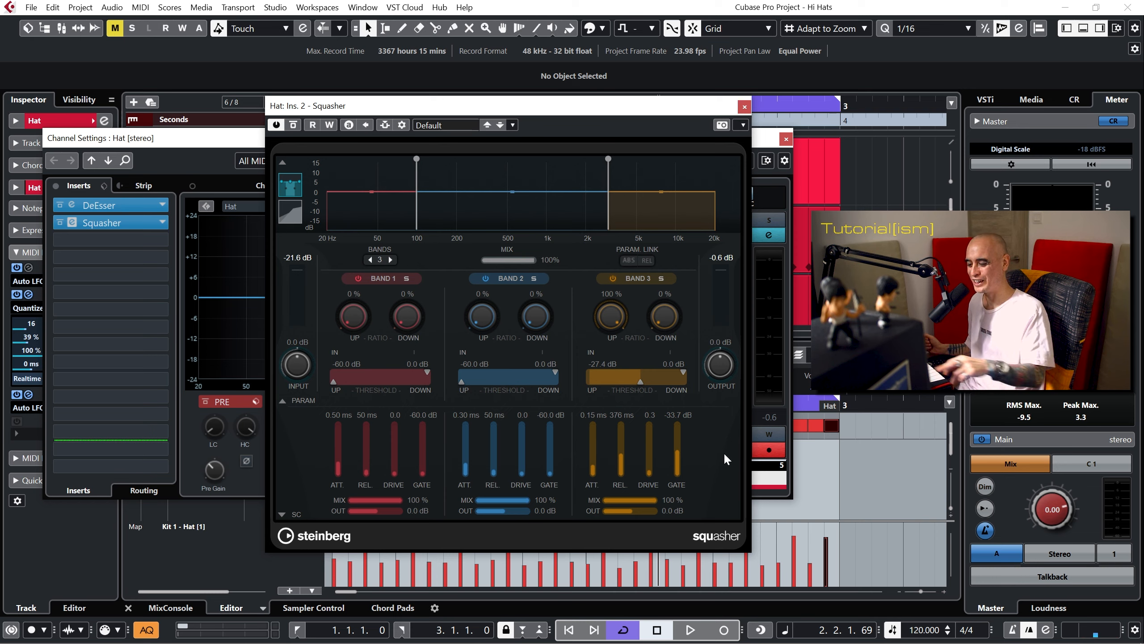
Step: Set Squasher's band 3 mix to 58% and its overall mix to 71% during playback, and close the Squasher and channel settings windows
{"action": "key", "text": "space"}
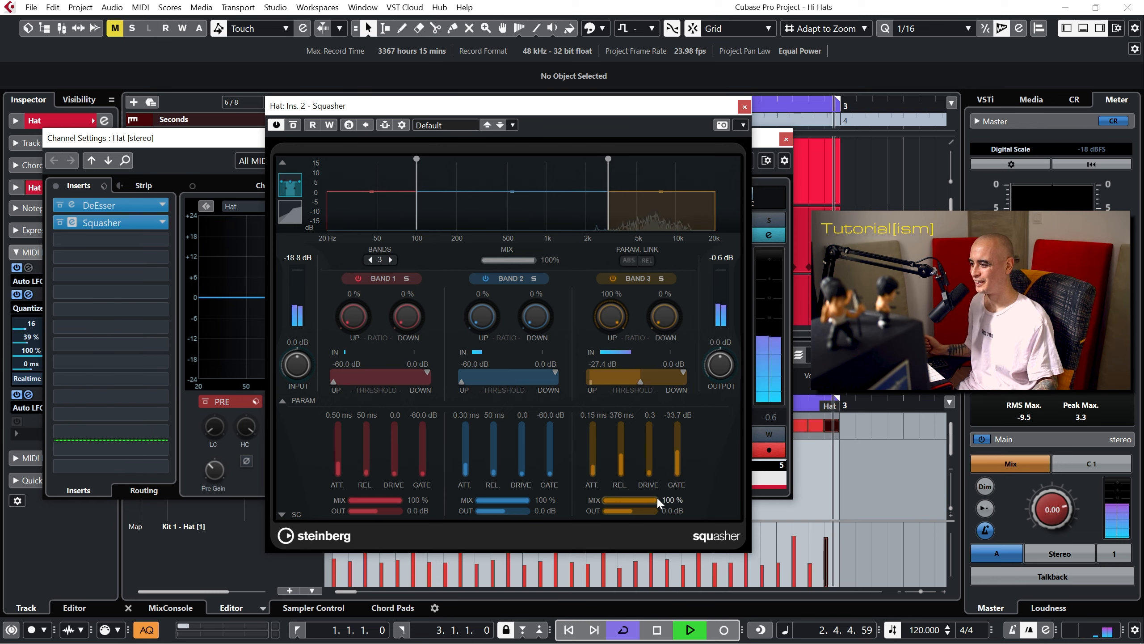
{"action": "left_click_drag", "start_coordinate": [657, 497], "coordinate": [634, 504]}
{"action": "left_click_drag", "start_coordinate": [530, 261], "coordinate": [523, 280]}
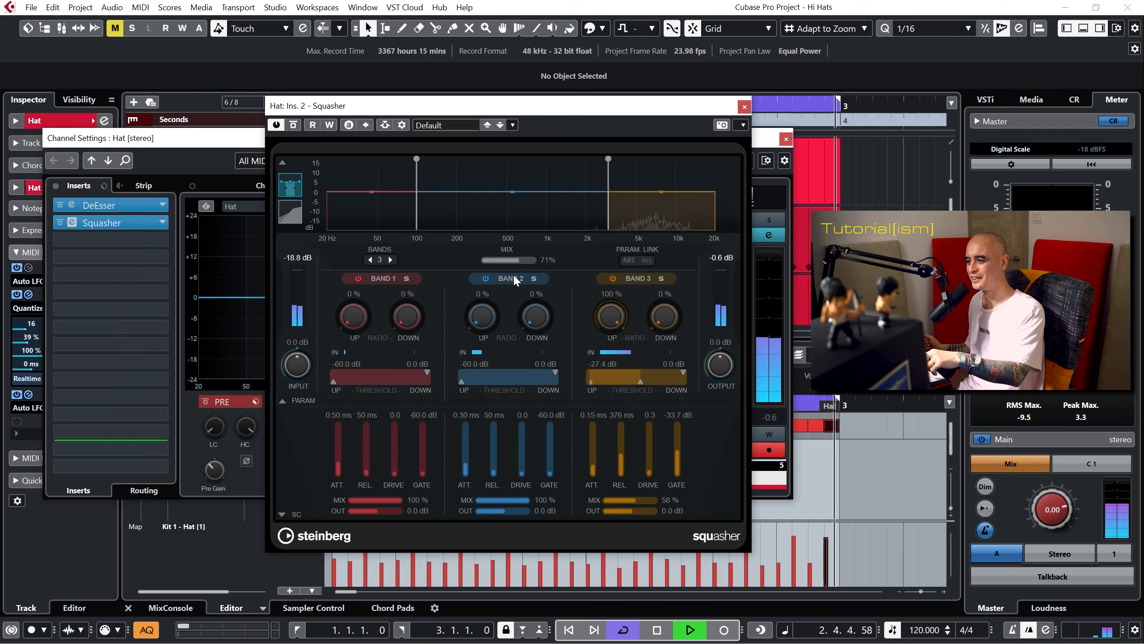
{"action": "key", "text": "space"}
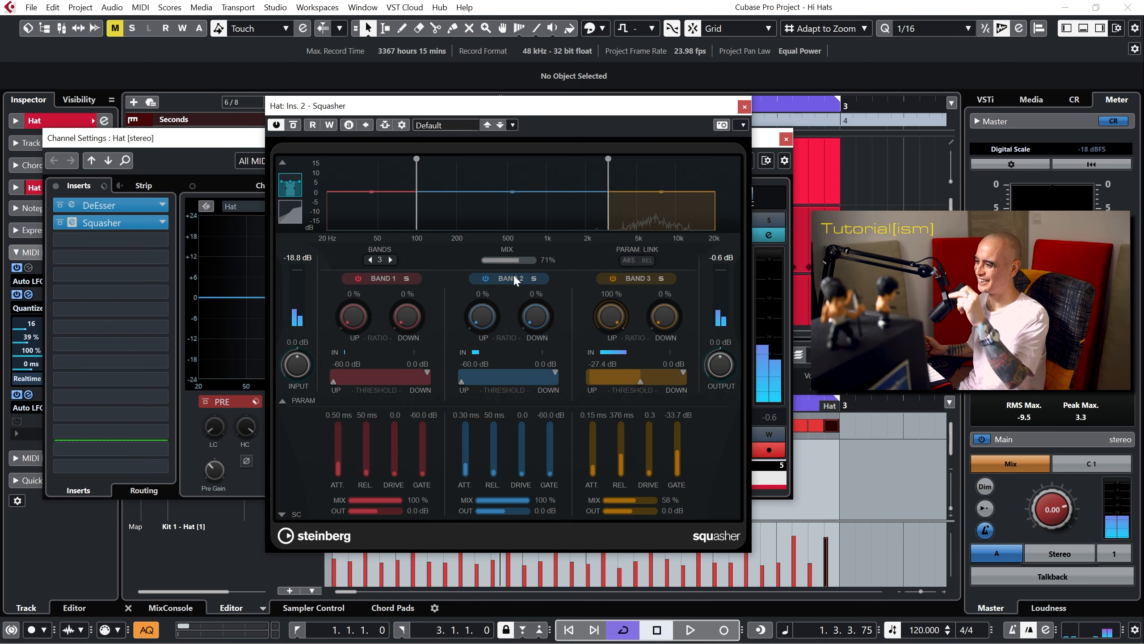
{"action": "left_click", "coordinate": [743, 107]}
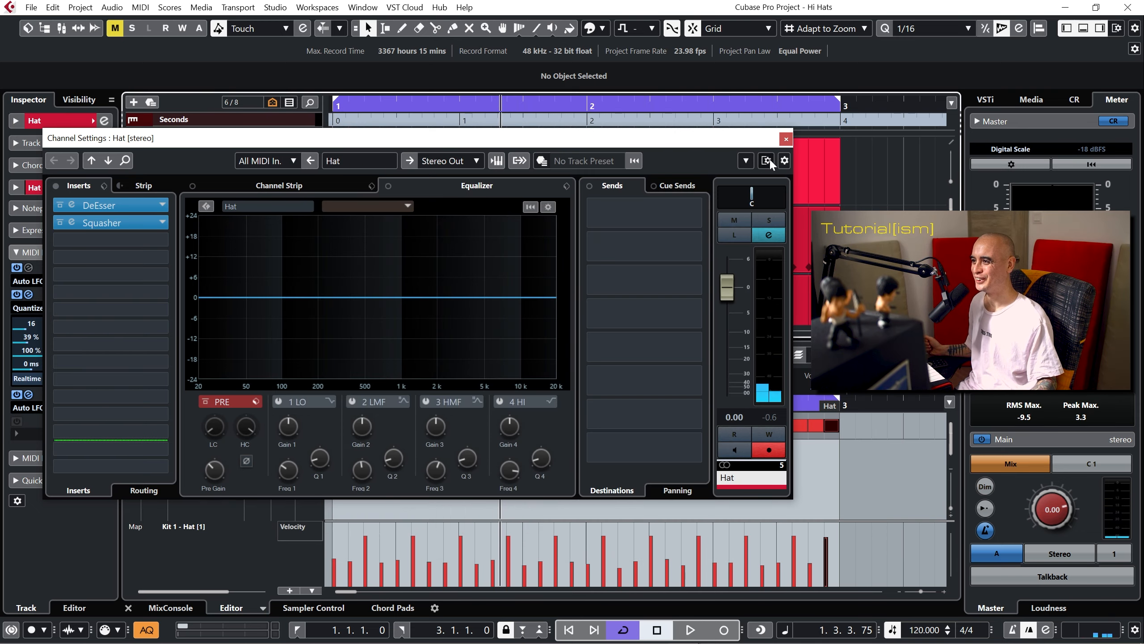
{"action": "left_click", "coordinate": [771, 157]}
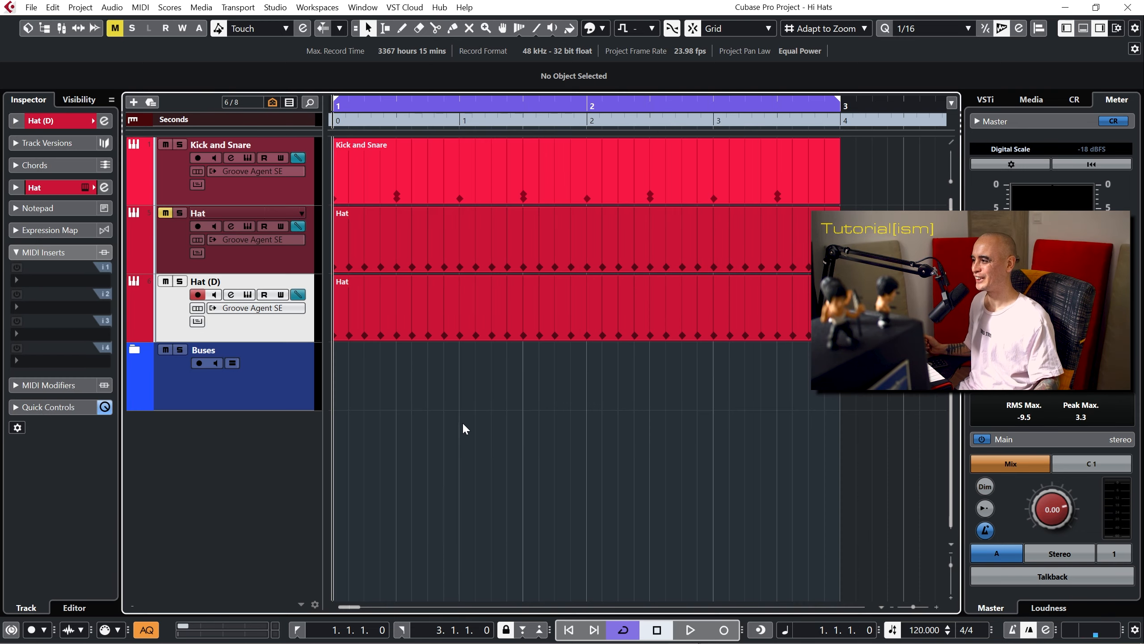
Step: Apply the duplicate track's name, Hat (D), to the MIDI part on that track
{"action": "double_click", "coordinate": [229, 283]}
{"action": "key", "text": "ctrl+Return"}
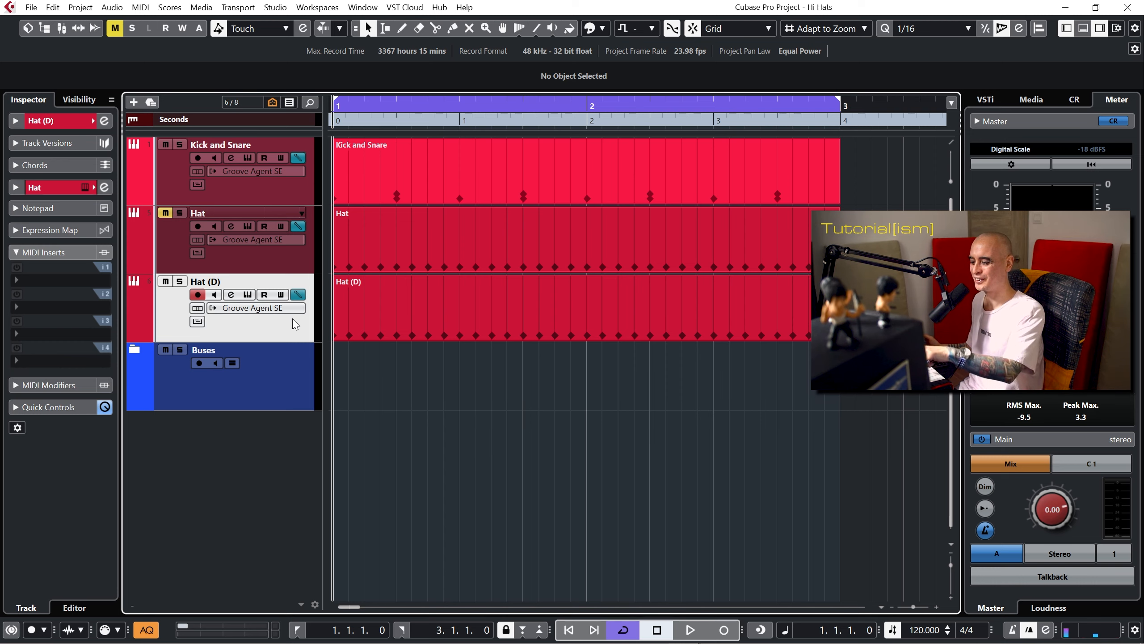
Step: Play the loop and compare the unprocessed Hat (D) track with the processed Hat track by alternating their mute states
{"action": "key", "text": "space"}
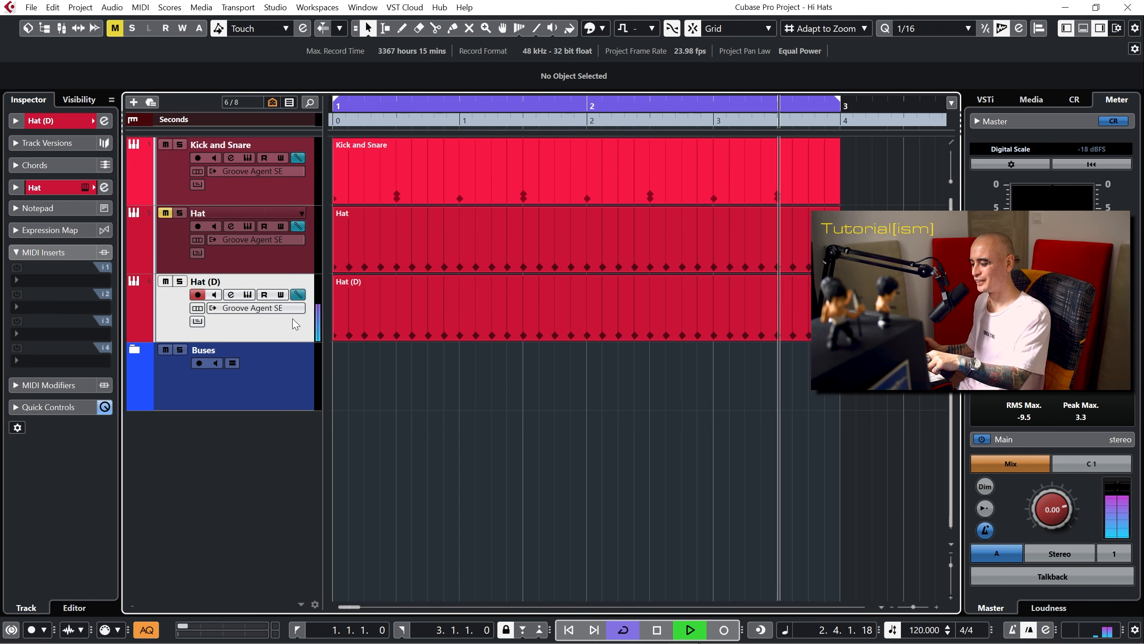
{"action": "key", "text": "space"}
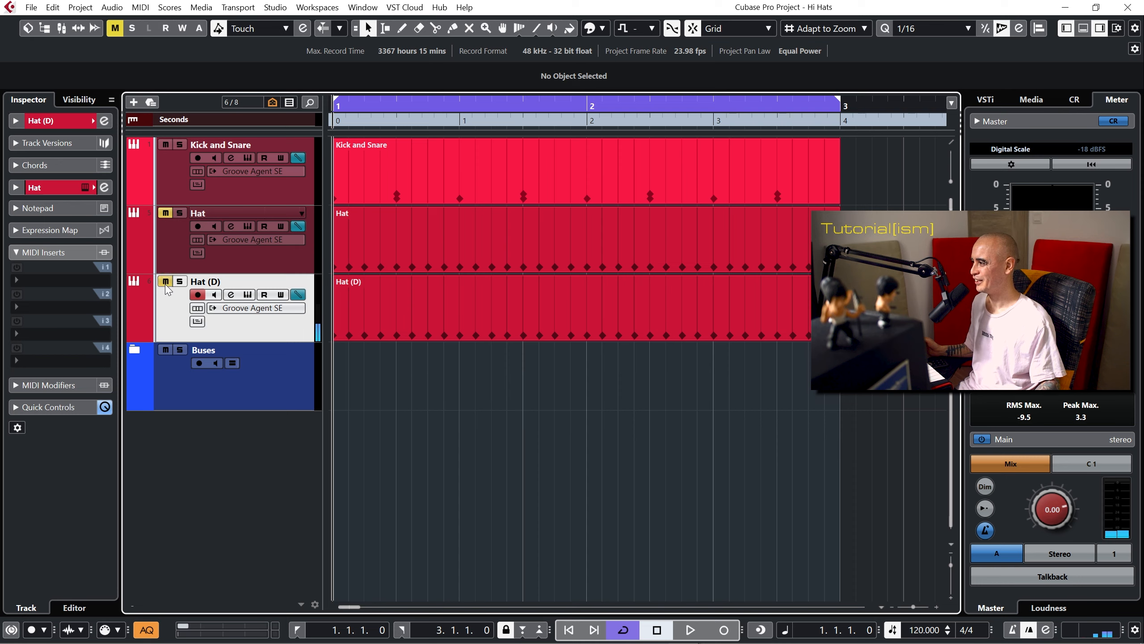
{"action": "left_click", "coordinate": [173, 249]}
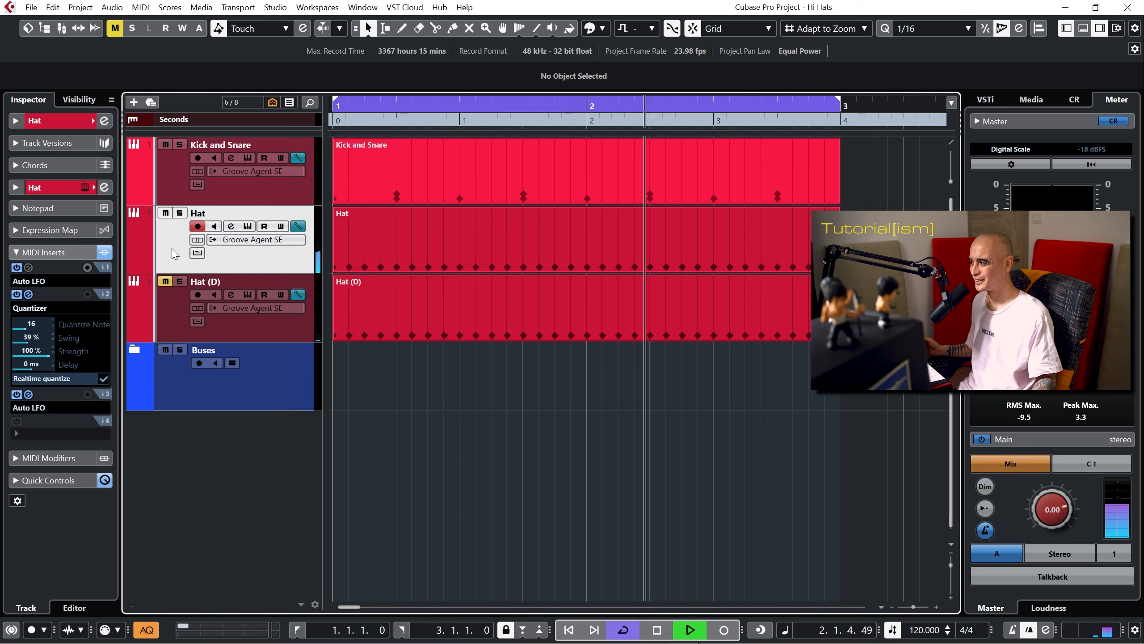
{"action": "left_click", "coordinate": [166, 213]}
{"action": "left_click", "coordinate": [167, 279]}
{"action": "left_click", "coordinate": [167, 279]}
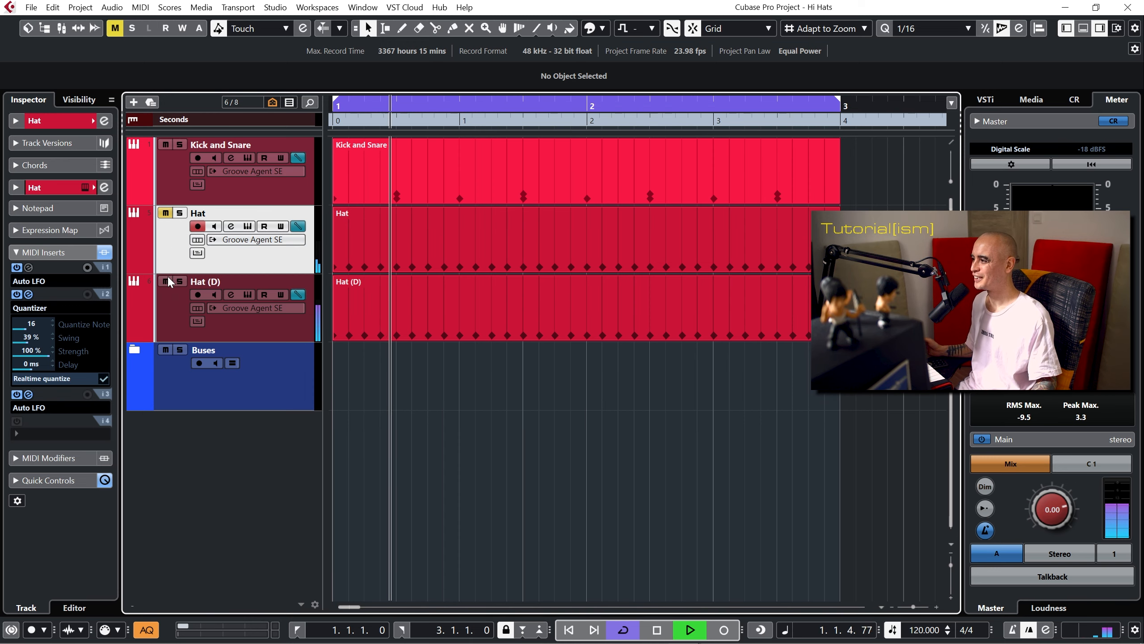
{"action": "left_click", "coordinate": [166, 213]}
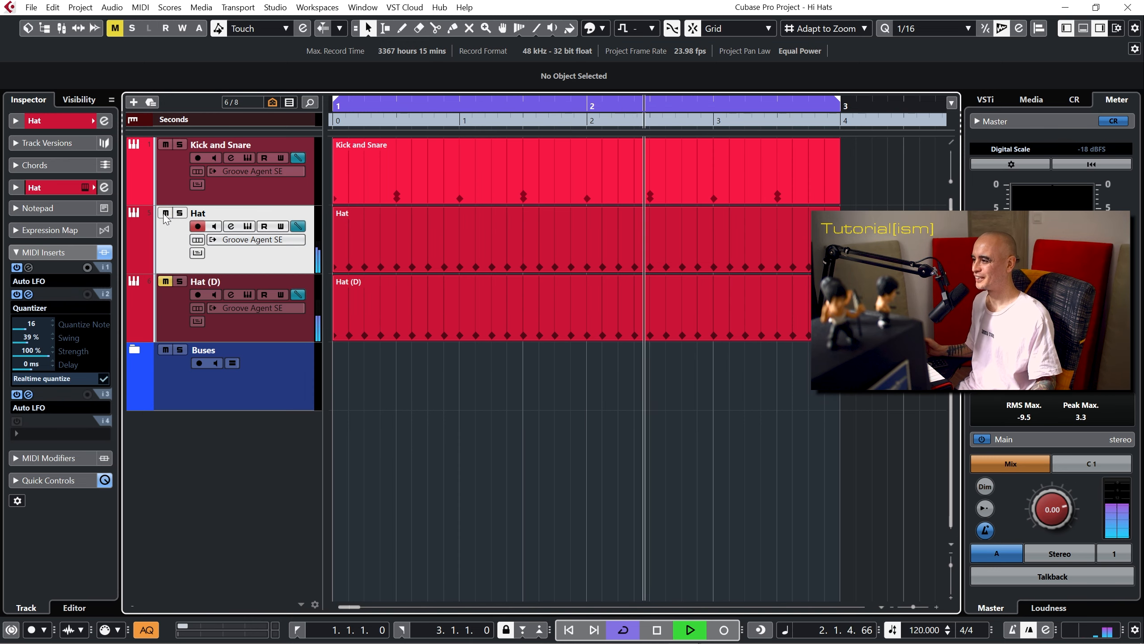